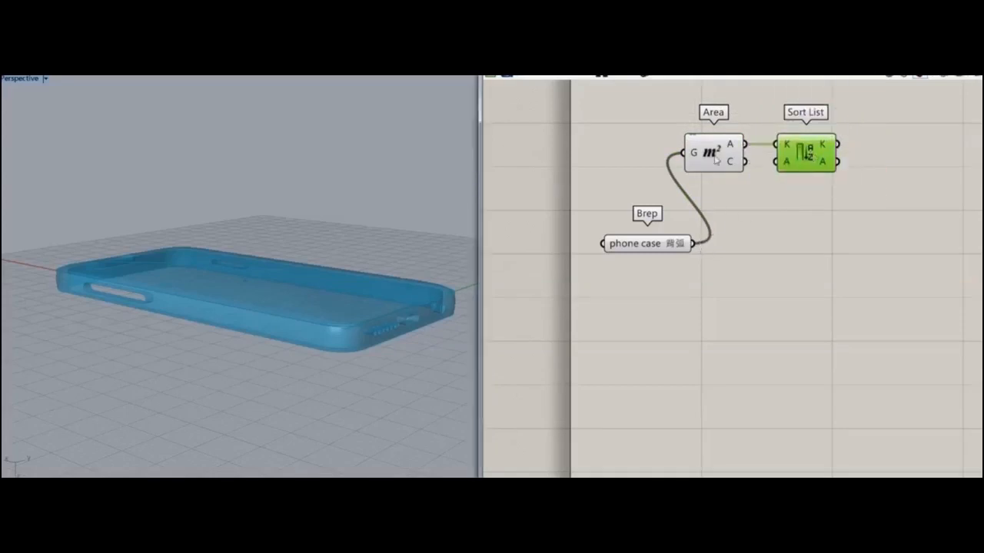
# - Insert a Deconstruct Brep component fed by the phone case Brep and connect only its faces to the Area component
pyautogui.moveTo(716, 160); pyautogui.dragTo(734, 160)
pyautogui.doubleClick(664, 141)
pyautogui.write('de')
pyautogui.click(655, 100)
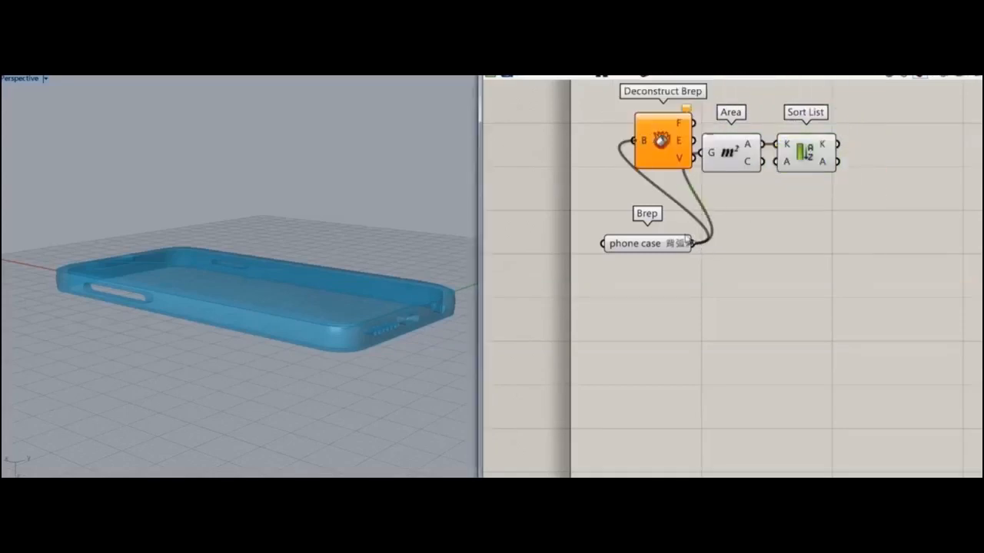
pyautogui.moveTo(686, 239); pyautogui.dragTo(689, 242)
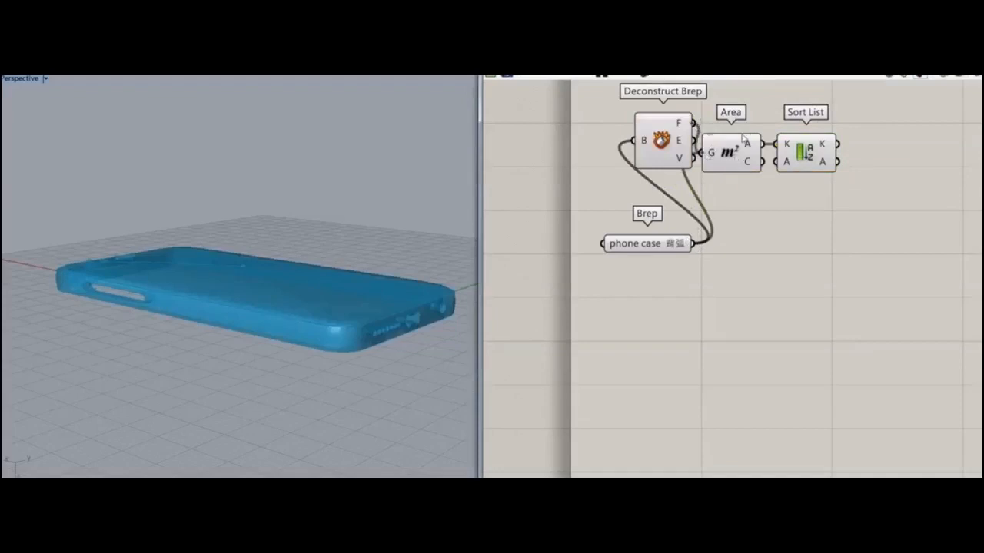
pyautogui.moveTo(743, 147); pyautogui.dragTo(754, 121)
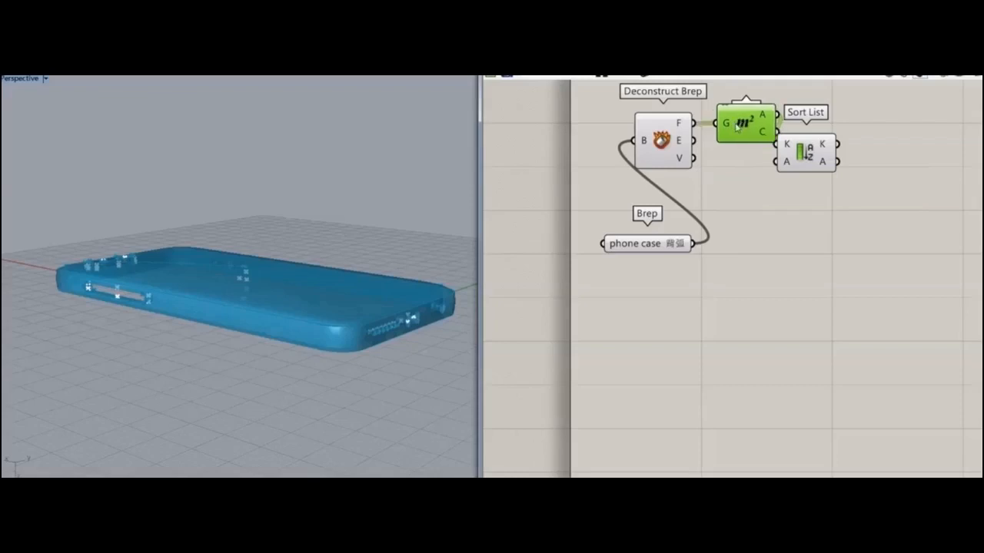
# - Sort the faces by area in the Sort List component and reverse its A output
pyautogui.moveTo(803, 152); pyautogui.dragTo(833, 120)
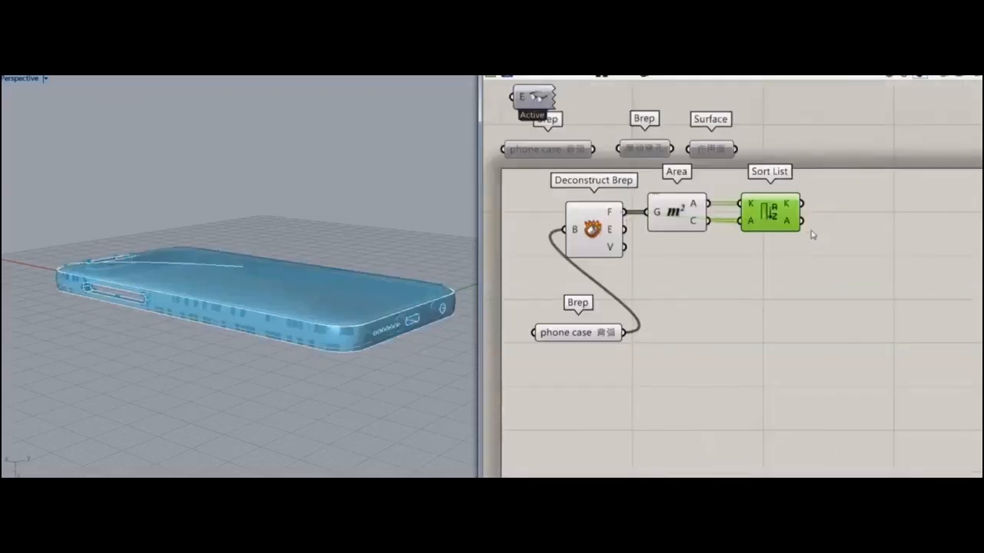
pyautogui.rightClick(784, 220)
pyautogui.click(814, 256)
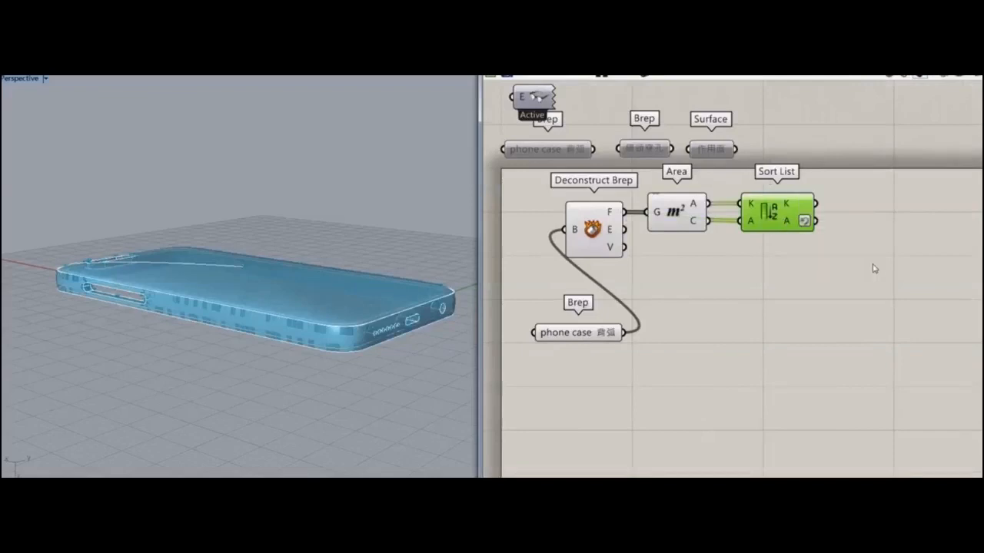
# - Add a List Item component and feed the reversed sorted face list into its L input
pyautogui.doubleClick(873, 272)
pyautogui.write('list i')
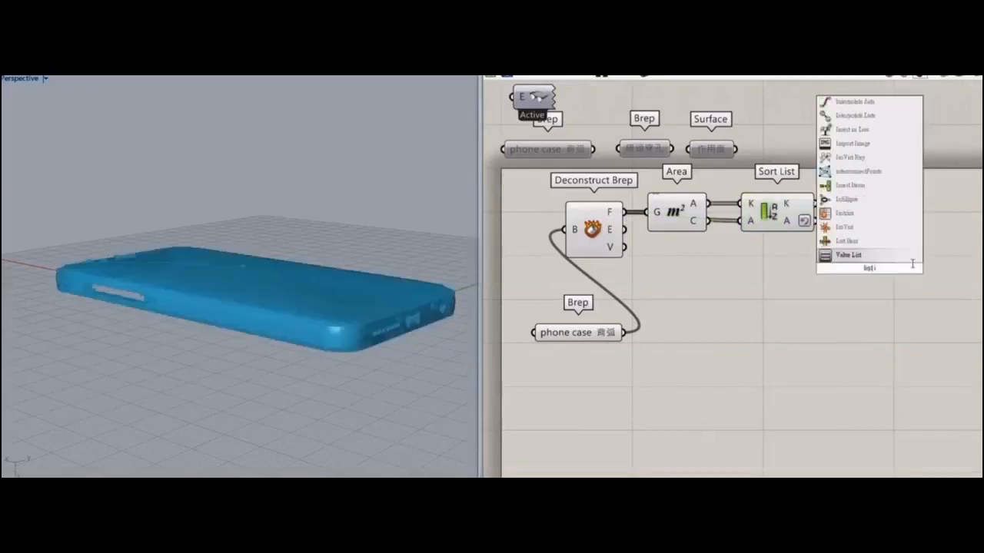
pyautogui.click(846, 240)
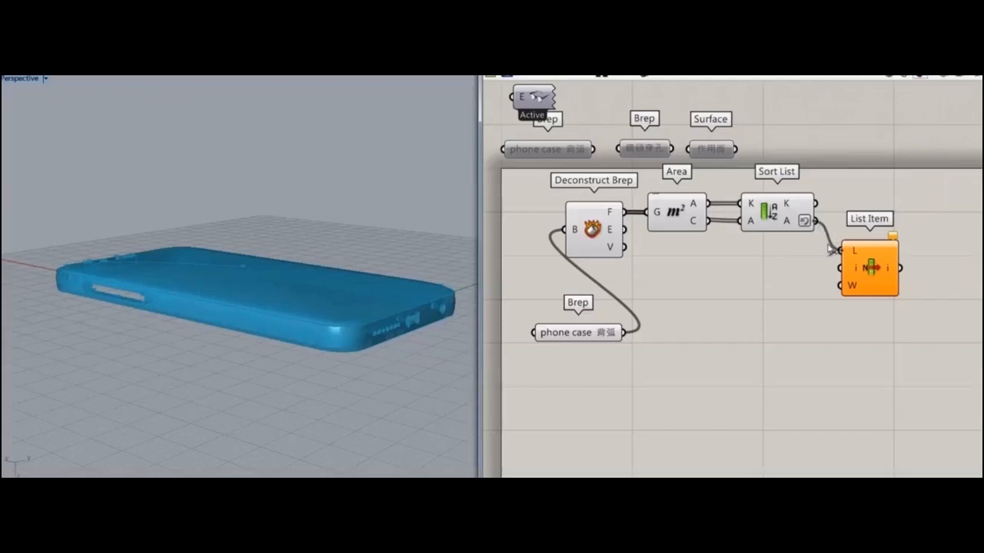
pyautogui.moveTo(877, 270); pyautogui.dragTo(883, 239)
pyautogui.moveTo(392, 300); pyautogui.dragTo(223, 311, button='right')
pyautogui.moveTo(818, 301); pyautogui.dragTo(674, 301, button='right')
pyautogui.scroll(-3, 667, 290)
pyautogui.moveTo(759, 220); pyautogui.dragTo(594, 317)
pyautogui.click(796, 372)
# - Add a Bounding Box component for the face extracted by List Item and place it below that component
pyautogui.moveTo(799, 373); pyautogui.dragTo(607, 362, button='right')
pyautogui.scroll(3, 607, 362)
pyautogui.click(559, 276)
pyautogui.doubleClick(657, 304)
pyautogui.write('bo')
pyautogui.click(645, 275)
pyautogui.moveTo(587, 274); pyautogui.dragTo(659, 430)
pyautogui.moveTo(686, 411); pyautogui.dragTo(667, 287, button='right')
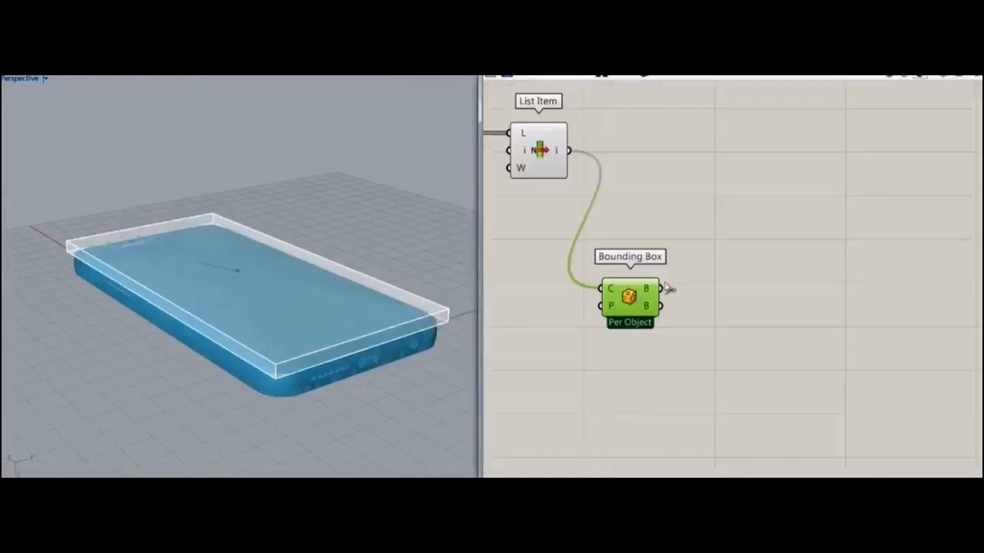
pyautogui.moveTo(644, 295); pyautogui.dragTo(644, 320)
pyautogui.click(565, 344)
pyautogui.moveTo(415, 364); pyautogui.dragTo(401, 341, button='right')
# - Deconstruct the bounding box with Deconstruct Brep and feed its faces into a new List Item
pyautogui.doubleClick(730, 327)
pyautogui.write('de')
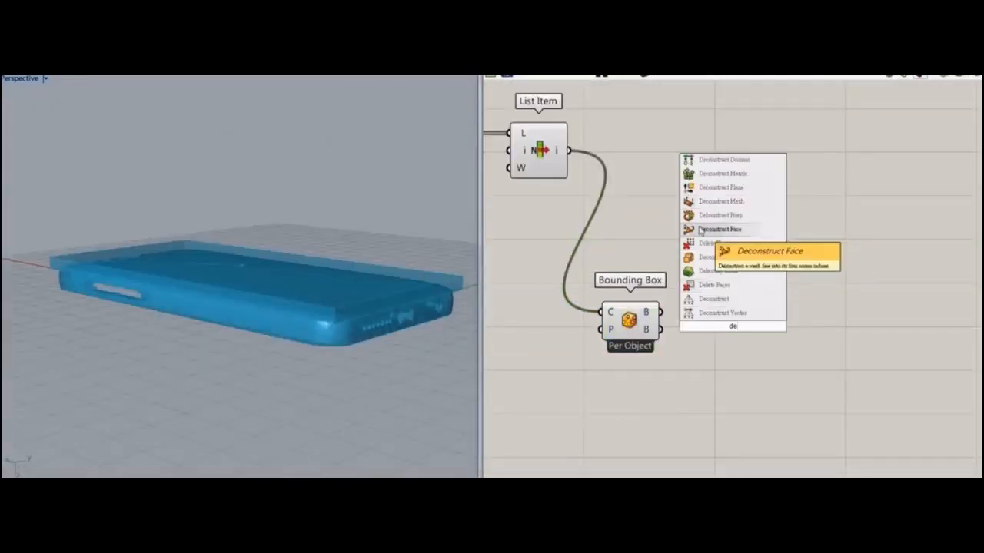
pyautogui.click(699, 216)
pyautogui.moveTo(728, 329); pyautogui.dragTo(710, 314)
pyautogui.doubleClick(823, 310)
pyautogui.write('list')
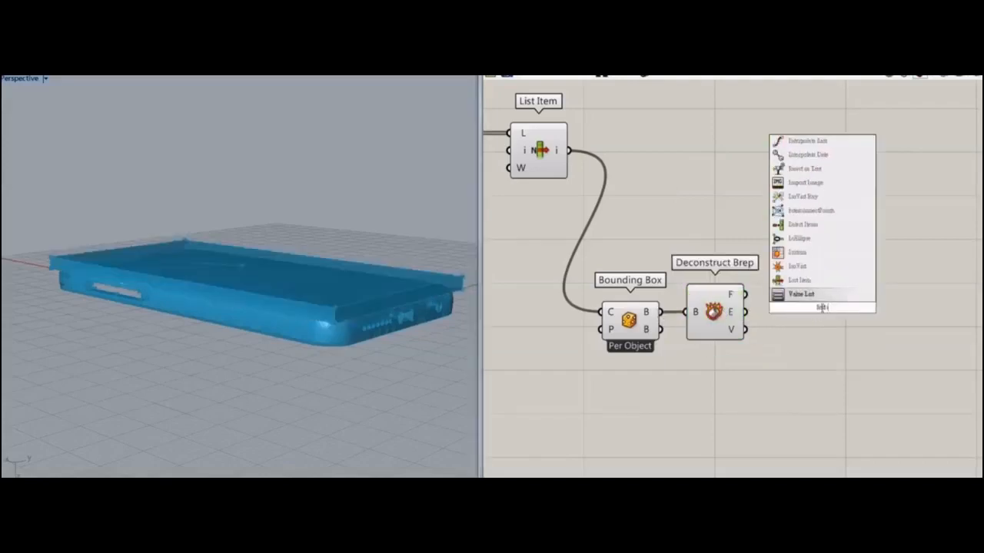
pyautogui.click(815, 280)
pyautogui.moveTo(745, 295); pyautogui.dragTo(841, 322)
# - Connect an integer slider to the new List Item's index input and set it to 4
pyautogui.doubleClick(725, 402)
pyautogui.write('10')
pyautogui.press('Return')
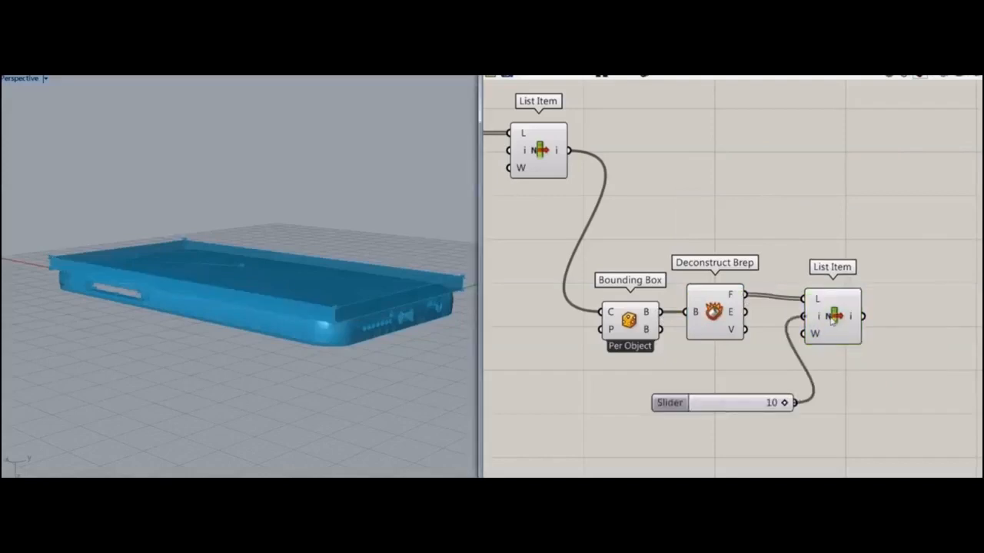
pyautogui.click(832, 321)
pyautogui.moveTo(781, 407); pyautogui.dragTo(734, 405)
pyautogui.moveTo(296, 277)
pyautogui.mouseDown(button='right')
pyautogui.moveTo(284, 330)
pyautogui.moveTo(288, 261)
pyautogui.mouseUp(button='right')
pyautogui.moveTo(800, 354); pyautogui.dragTo(737, 326, button='right')
pyautogui.moveTo(696, 381); pyautogui.dragTo(660, 321)
pyautogui.moveTo(768, 300); pyautogui.dragTo(729, 296)
pyautogui.moveTo(630, 318); pyautogui.dragTo(615, 284)
# - Add two Surface parameters, one fed by the phone case List Item and one by the bounding box List Item
pyautogui.doubleClick(896, 209)
pyautogui.write('surfac')
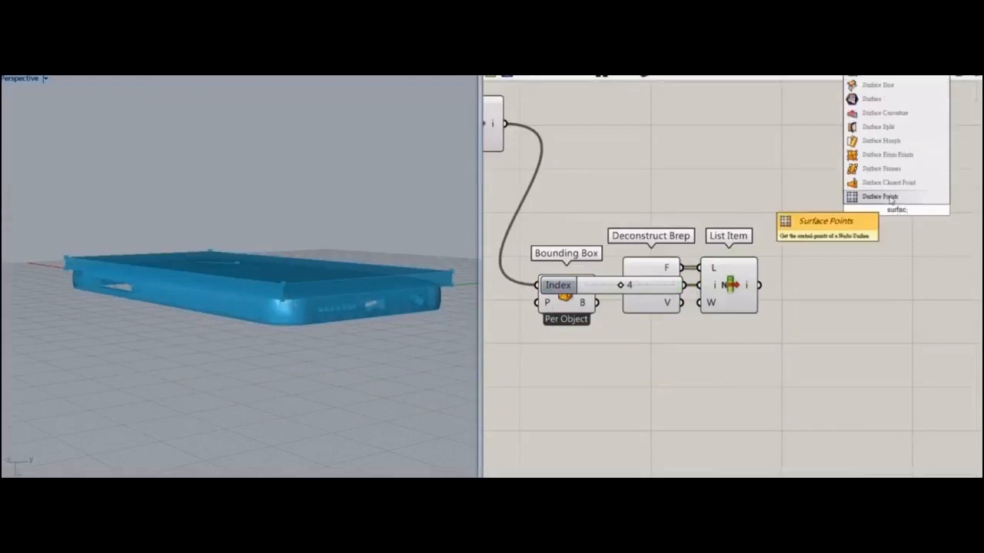
pyautogui.click(890, 99)
pyautogui.scroll(4, 790, 303)
pyautogui.moveTo(733, 272); pyautogui.dragTo(846, 313)
pyautogui.scroll(-5, 837, 432)
pyautogui.click(872, 285)
# - Turn off the preview of the components upstream of the two Surface parameters
pyautogui.moveTo(878, 235); pyautogui.dragTo(807, 378)
pyautogui.rightClick(802, 160)
pyautogui.click(809, 189)
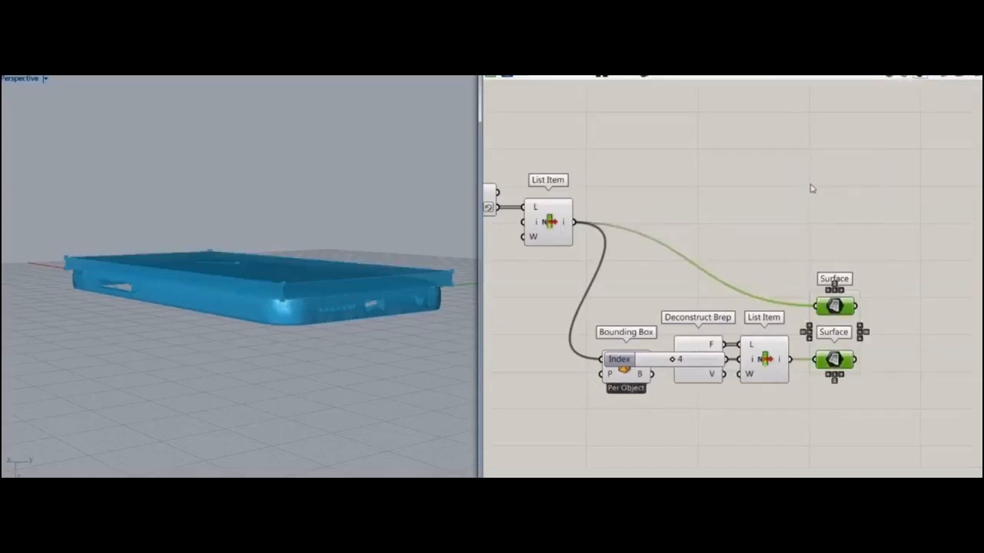
pyautogui.moveTo(805, 173); pyautogui.dragTo(492, 419)
pyautogui.rightClick(739, 160)
pyautogui.click(748, 188)
pyautogui.moveTo(798, 313); pyautogui.dragTo(852, 274, button='right')
pyautogui.scroll(-4, 851, 335)
pyautogui.moveTo(796, 198); pyautogui.dragTo(534, 427)
pyautogui.scroll(3, 912, 285)
pyautogui.moveTo(711, 296); pyautogui.dragTo(641, 388)
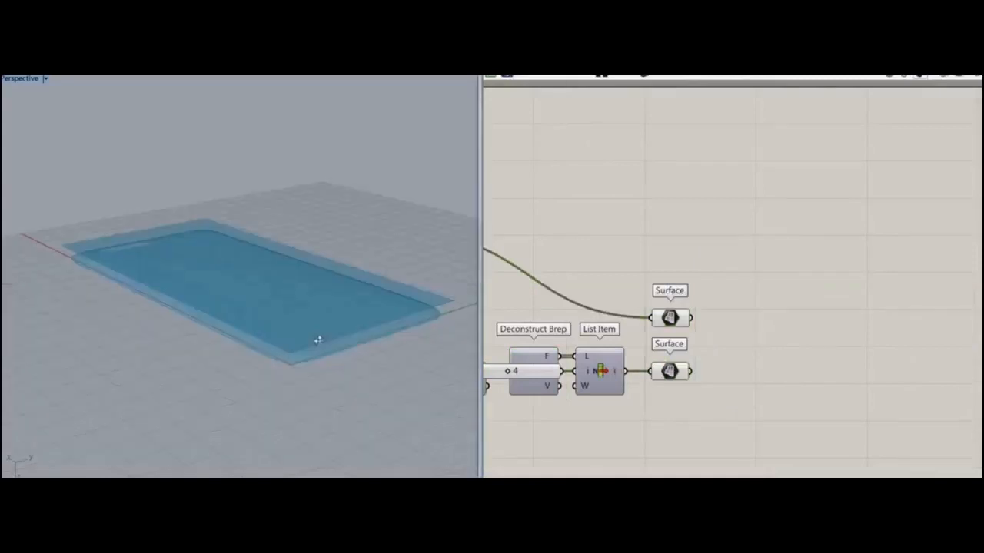
pyautogui.moveTo(318, 341); pyautogui.dragTo(358, 338, button='right')
# - Disable the preview of the phone case Surface parameter and group both Surface parameters
pyautogui.click(666, 320)
pyautogui.middleClick(707, 256)
pyautogui.click(723, 274)
pyautogui.moveTo(709, 269); pyautogui.dragTo(723, 187, button='right')
pyautogui.moveTo(722, 186); pyautogui.dragTo(672, 349)
pyautogui.hotkey('ctrl', 'g')
pyautogui.click(703, 329)
pyautogui.click(684, 297)
# - Switch the Rhino viewport to the Bottom view
pyautogui.moveTo(239, 283); pyautogui.dragTo(144, 244, button='right')
pyautogui.doubleClick(15, 78)
pyautogui.doubleClick(11, 78)
pyautogui.click(19, 78)
pyautogui.moveTo(99, 285)
pyautogui.click(146, 315)
pyautogui.scroll(-10, 292, 248)
pyautogui.scroll(8, 316, 245)
# - Add a Divide Domain² component with the bounding box Surface wired to its I input and disconnected from U
pyautogui.doubleClick(753, 325)
pyautogui.write('divi')
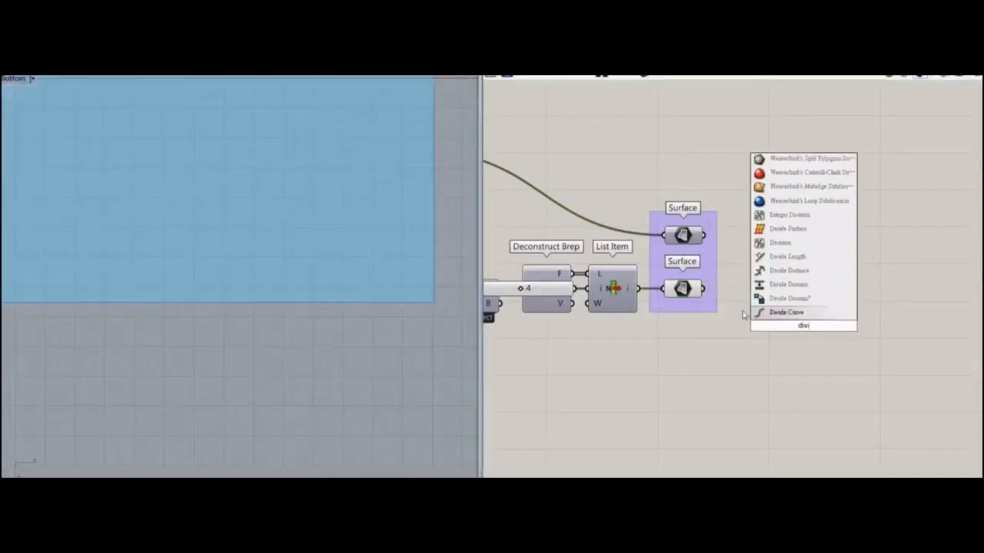
pyautogui.click(761, 298)
pyautogui.moveTo(699, 289); pyautogui.dragTo(778, 325)
pyautogui.moveTo(804, 324); pyautogui.dragTo(777, 386)
pyautogui.rightClick(764, 386)
pyautogui.moveTo(833, 358)
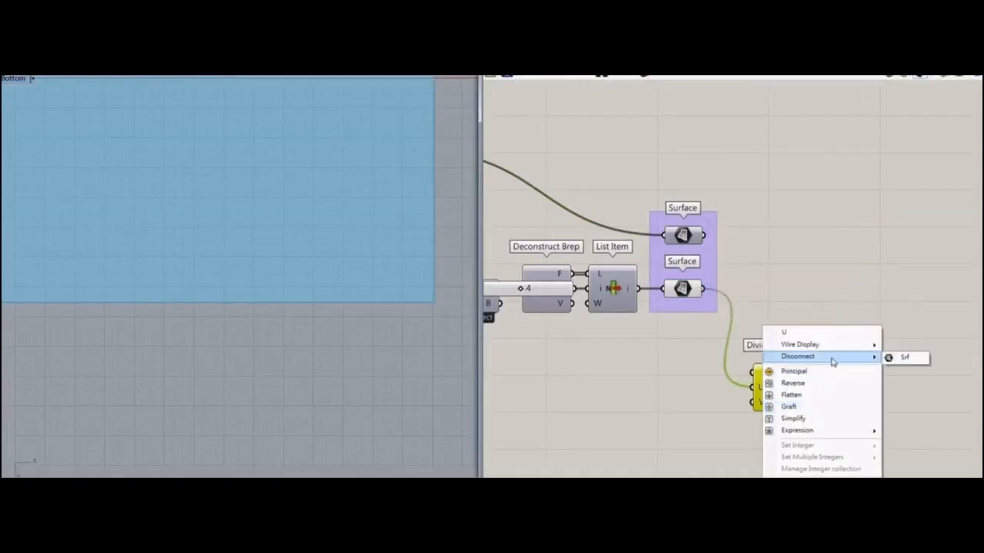
pyautogui.click(902, 358)
pyautogui.doubleClick(842, 306)
pyautogui.write('iso')
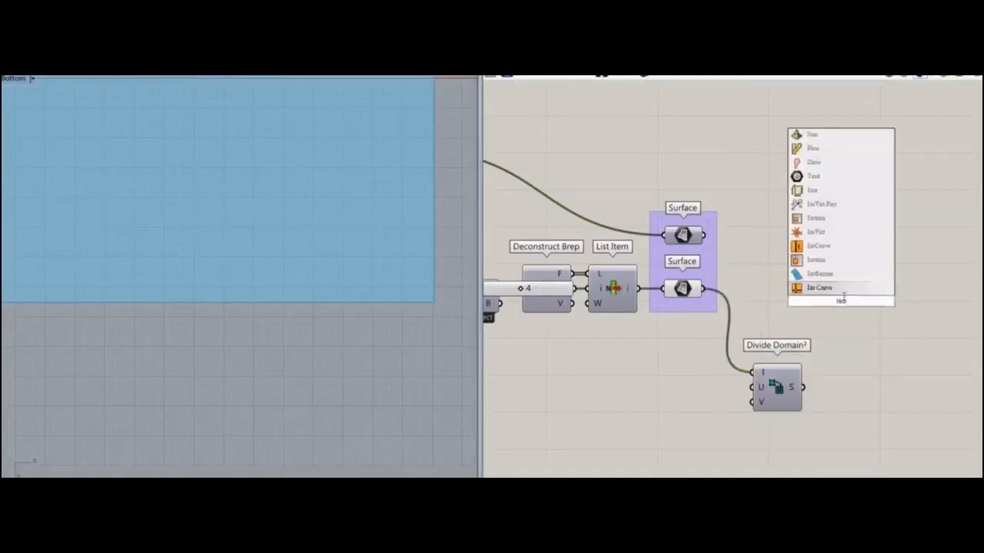
pyautogui.click(822, 218)
pyautogui.doubleClick(877, 367)
pyautogui.write('iso')
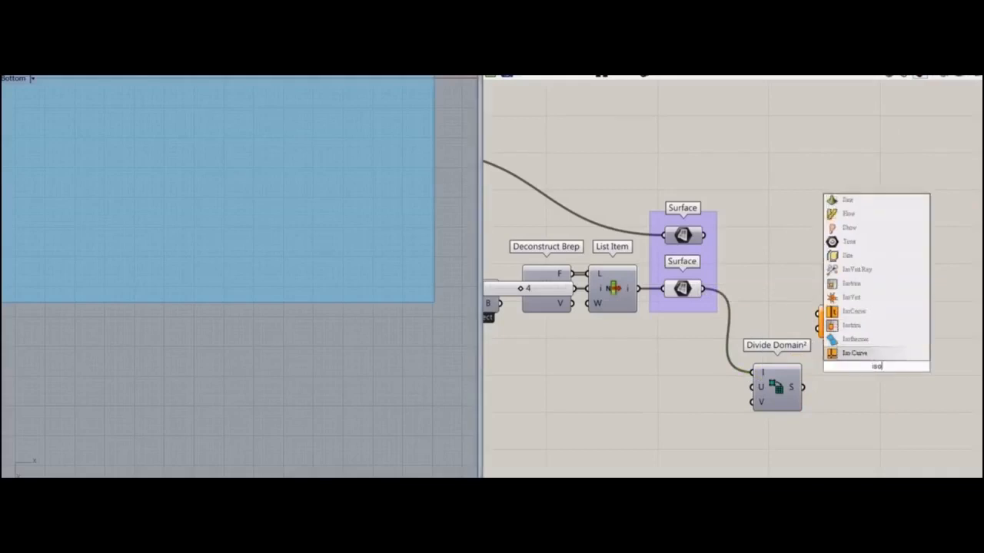
pyautogui.click(860, 328)
pyautogui.moveTo(874, 378); pyautogui.dragTo(874, 412)
pyautogui.moveTo(938, 331); pyautogui.dragTo(809, 406)
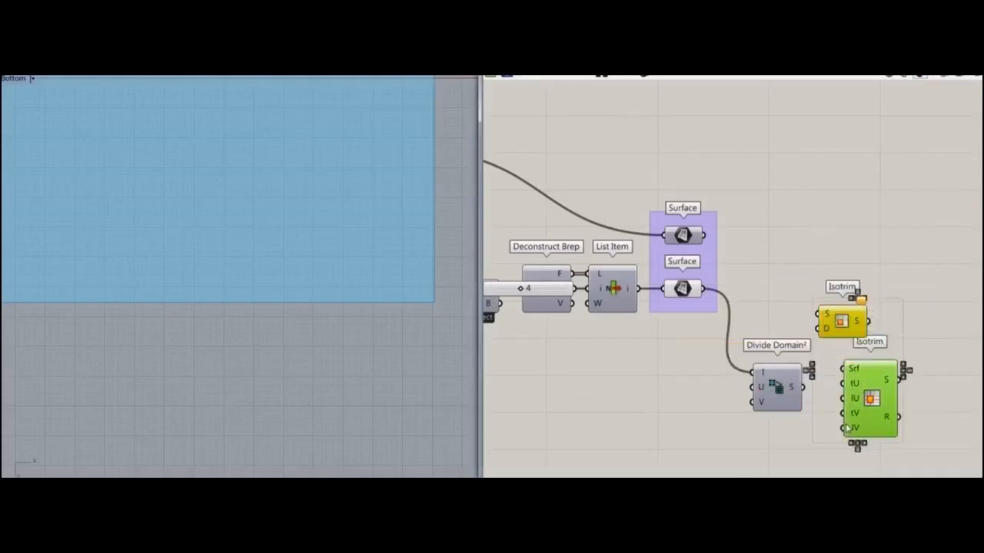
pyautogui.press('Delete')
# - Add an Isotrim component fed by the bounding box Surface and the Divide Domain² segments
pyautogui.doubleClick(856, 298)
pyautogui.write('iso')
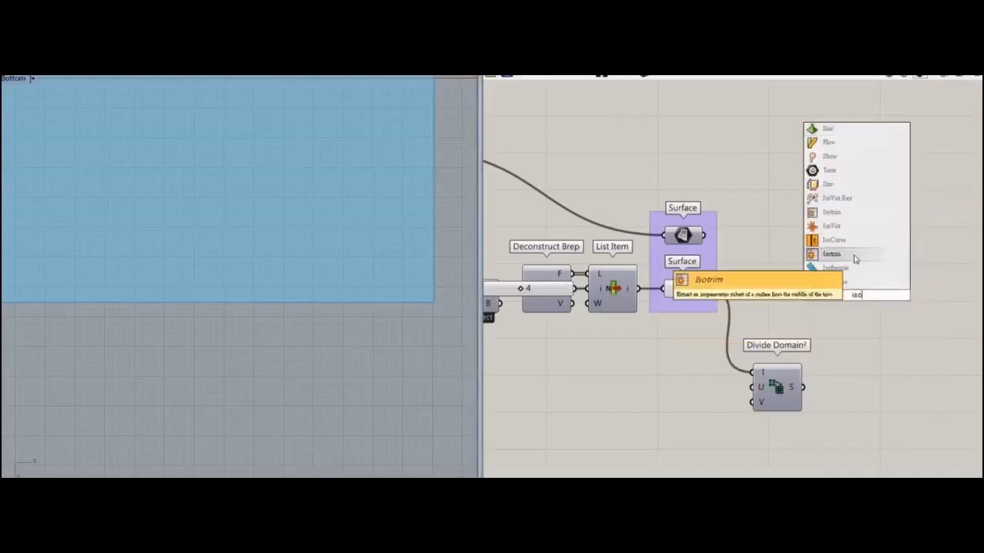
pyautogui.click(849, 255)
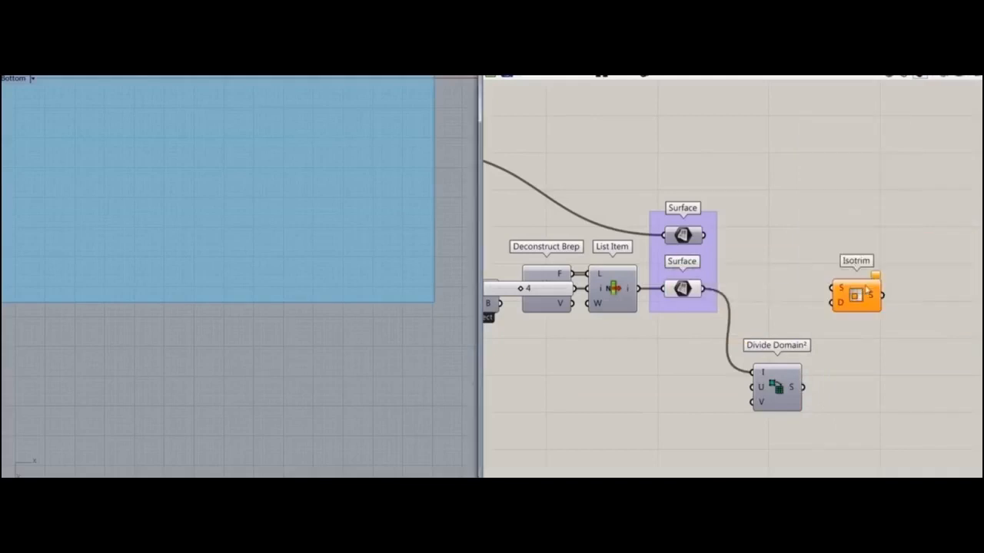
pyautogui.scroll(2, 845, 303)
pyautogui.moveTo(836, 308); pyautogui.dragTo(800, 392)
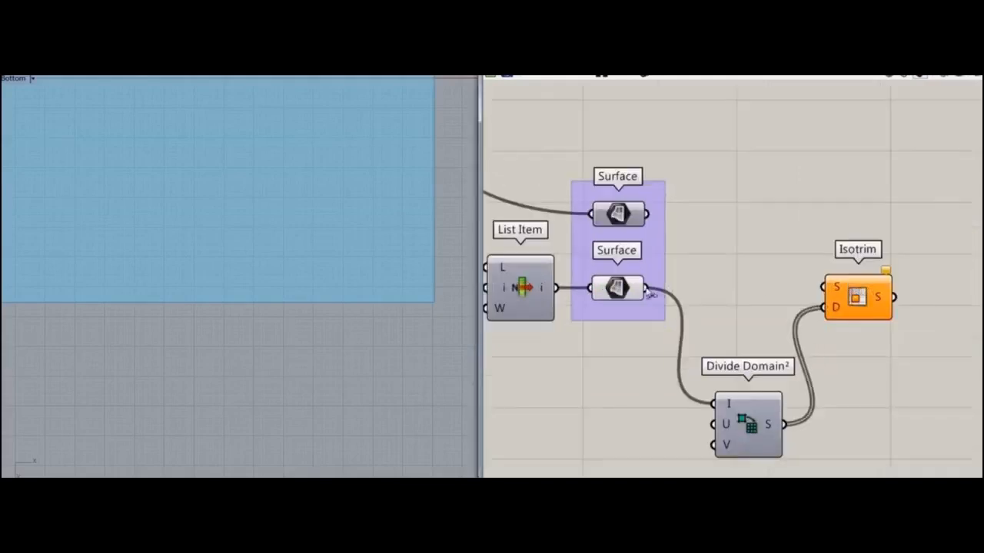
pyautogui.moveTo(862, 298)
pyautogui.mouseDown()
pyautogui.moveTo(882, 292)
pyautogui.moveTo(873, 308)
pyautogui.mouseUp()
pyautogui.scroll(-8, 323, 326)
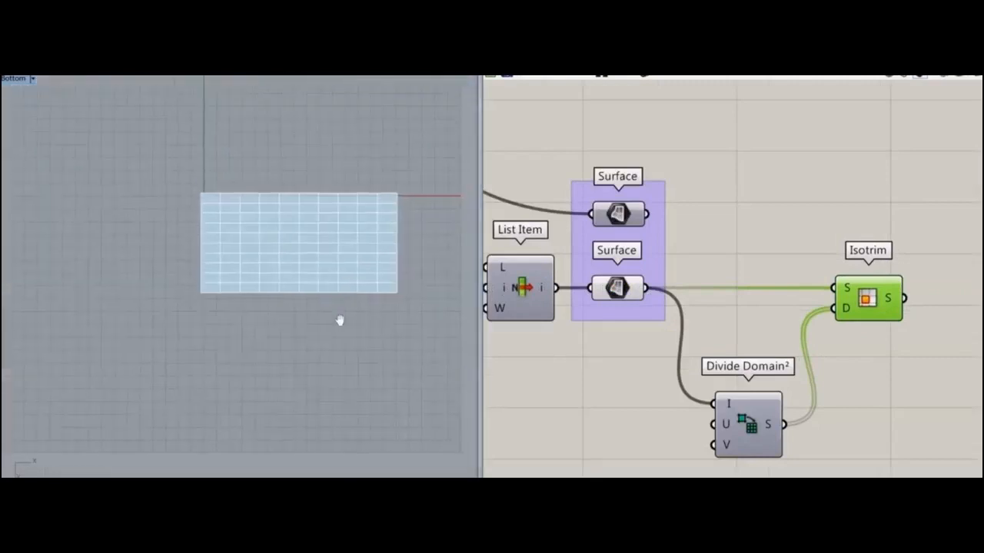
pyautogui.scroll(8, 341, 321)
# - Connect sliders to Divide Domain² with a U count of 30 and a V count of 20
pyautogui.moveTo(594, 440); pyautogui.dragTo(652, 357, button='right')
pyautogui.doubleClick(650, 358)
pyautogui.write('30')
pyautogui.press('Return')
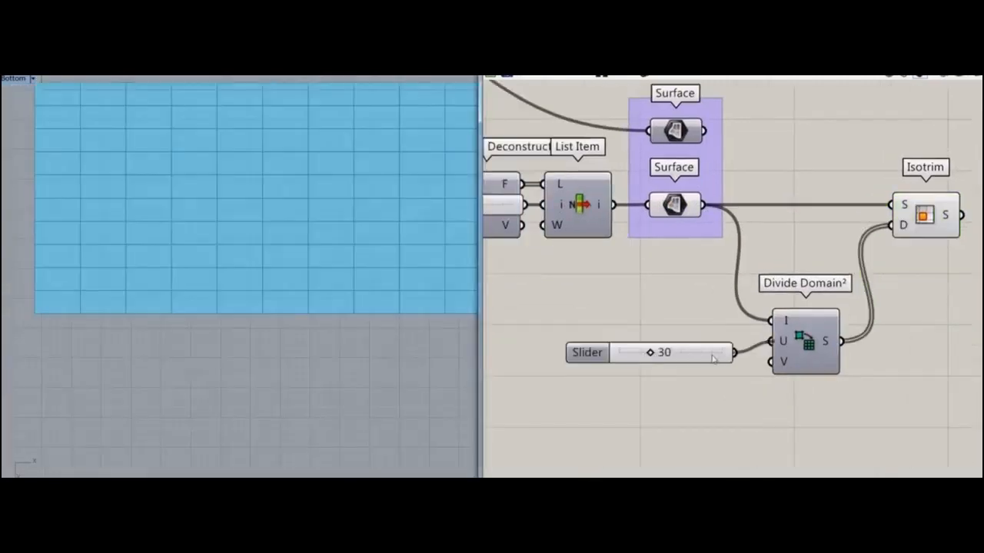
pyautogui.moveTo(713, 358); pyautogui.dragTo(703, 346)
pyautogui.doubleClick(654, 384)
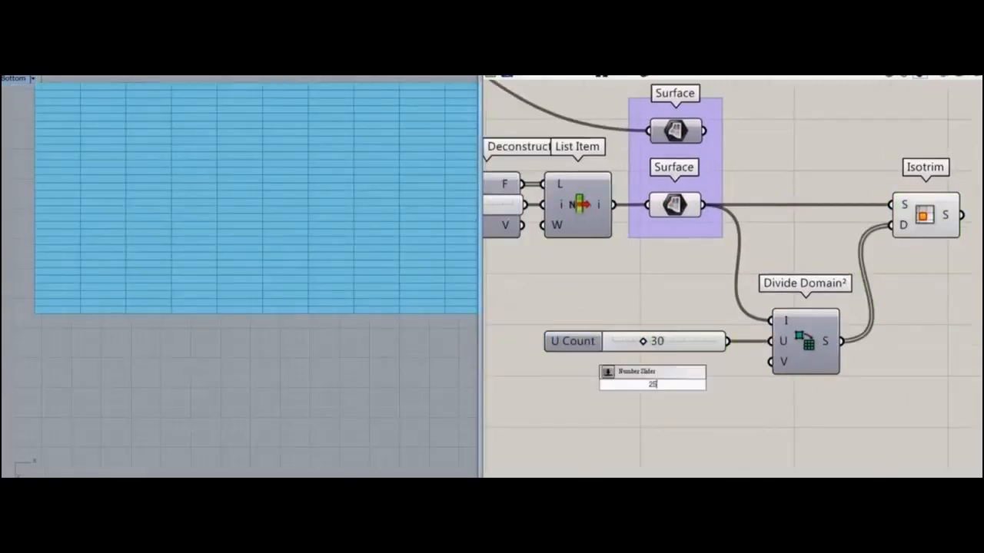
pyautogui.write('20')
pyautogui.press('Return')
pyautogui.moveTo(770, 362); pyautogui.dragTo(684, 365)
# - Change the surface division to a U count of 20 and a V count of 30
pyautogui.moveTo(889, 319); pyautogui.dragTo(672, 391, button='right')
pyautogui.click(707, 287)
pyautogui.moveTo(345, 264); pyautogui.dragTo(257, 287, button='right')
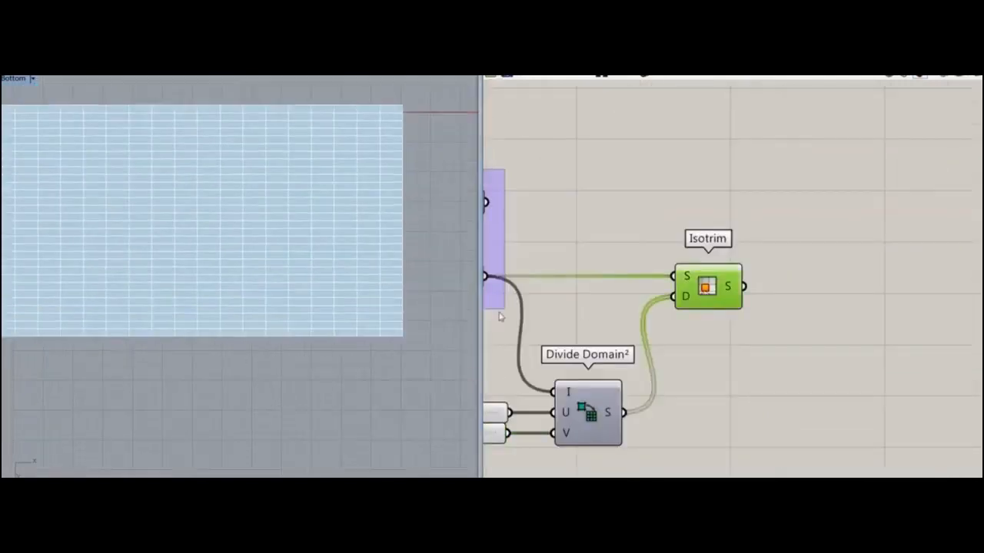
pyautogui.moveTo(513, 376); pyautogui.dragTo(696, 299, button='right')
pyautogui.scroll(2, 624, 338)
pyautogui.moveTo(608, 336); pyautogui.dragTo(600, 362)
pyautogui.moveTo(342, 287); pyautogui.dragTo(368, 317, button='right')
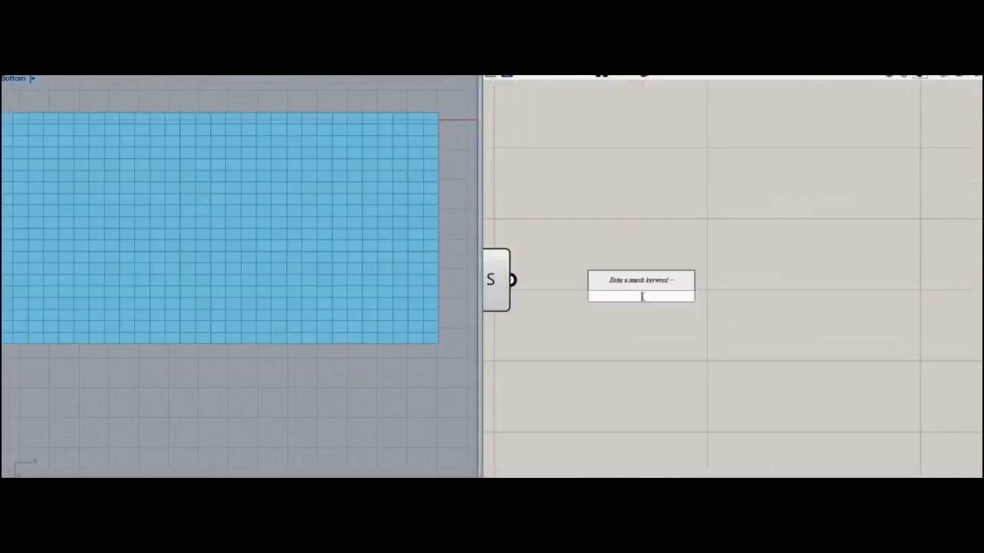
# - Add an Area component for the Isotrim cells and a Pull Point component fed by their centroids
pyautogui.write('area')
pyautogui.press('Return')
pyautogui.moveTo(513, 281); pyautogui.dragTo(590, 296)
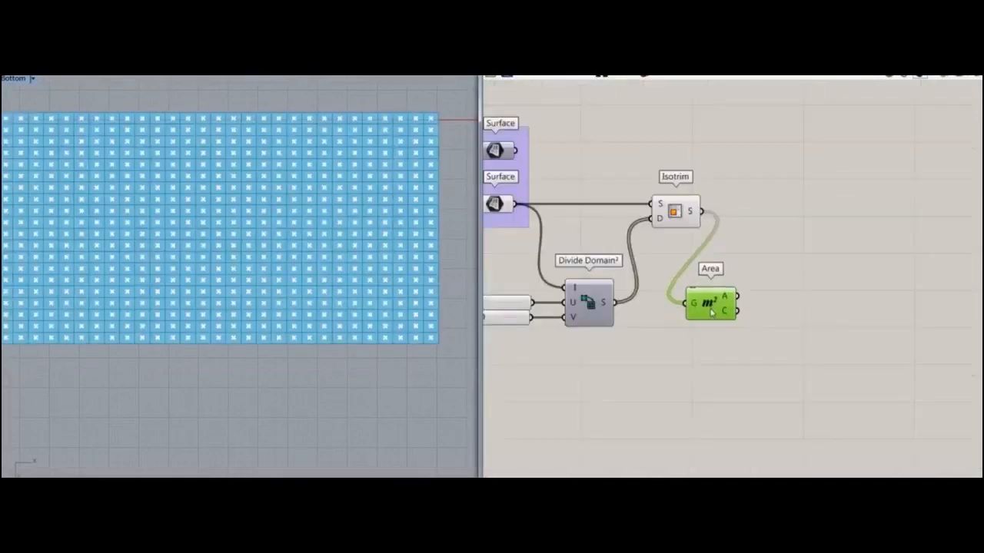
pyautogui.doubleClick(764, 324)
pyautogui.write('pull')
pyautogui.press('Return')
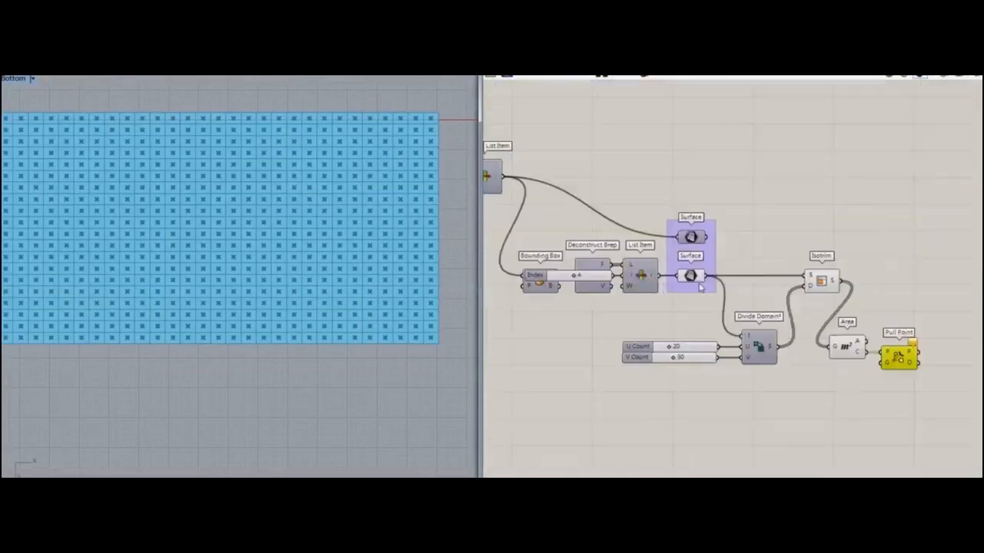
# - Add a Curve parameter fed by the bounding box Surface and connect it to Pull Point's G input
pyautogui.doubleClick(725, 386)
pyautogui.write('curv')
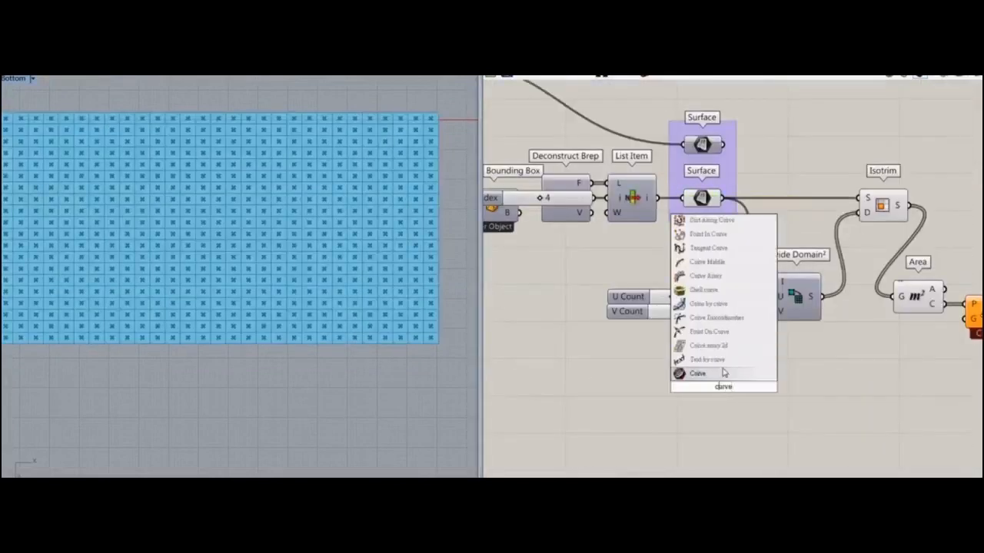
pyautogui.write('e')
pyautogui.press('Return')
pyautogui.moveTo(733, 397); pyautogui.dragTo(938, 344)
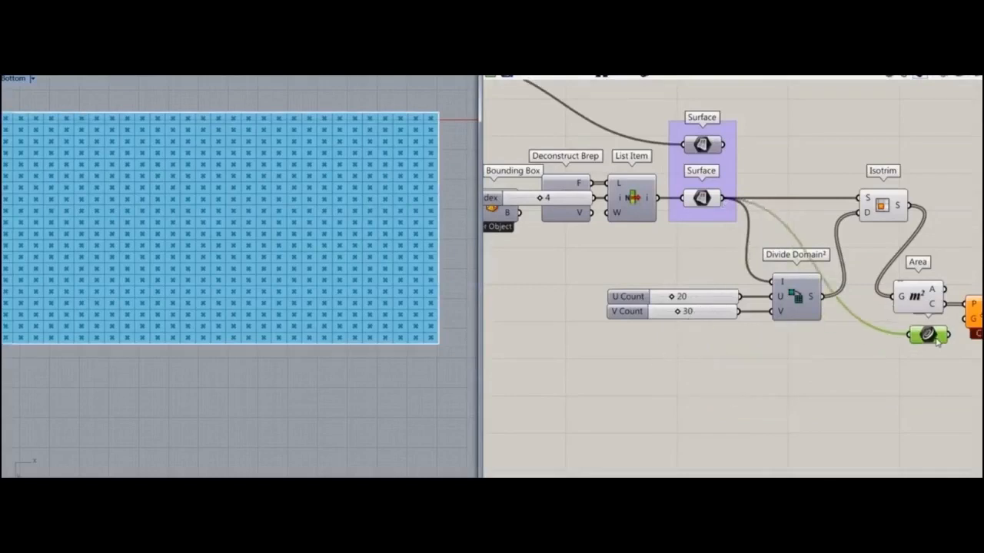
pyautogui.moveTo(929, 352); pyautogui.dragTo(715, 424, button='right')
pyautogui.scroll(3, 715, 424)
pyautogui.moveTo(776, 369); pyautogui.dragTo(711, 445)
pyautogui.moveTo(803, 388); pyautogui.dragTo(686, 388, button='right')
pyautogui.click(687, 387)
# - Add a Larger Than component and connect Pull Point's distance output to its A input
pyautogui.moveTo(847, 382); pyautogui.dragTo(782, 373, button='right')
pyautogui.doubleClick(803, 343)
pyautogui.write('lar')
pyautogui.click(788, 326)
pyautogui.moveTo(675, 358); pyautogui.dragTo(758, 327)
pyautogui.moveTo(833, 343); pyautogui.dragTo(801, 374)
# - Add a Dispatch component and connect the > output of Larger Than to its L input
pyautogui.moveTo(879, 352); pyautogui.dragTo(740, 305, button='right')
pyautogui.scroll(1, 740, 306)
pyautogui.doubleClick(740, 306)
pyautogui.write('do')
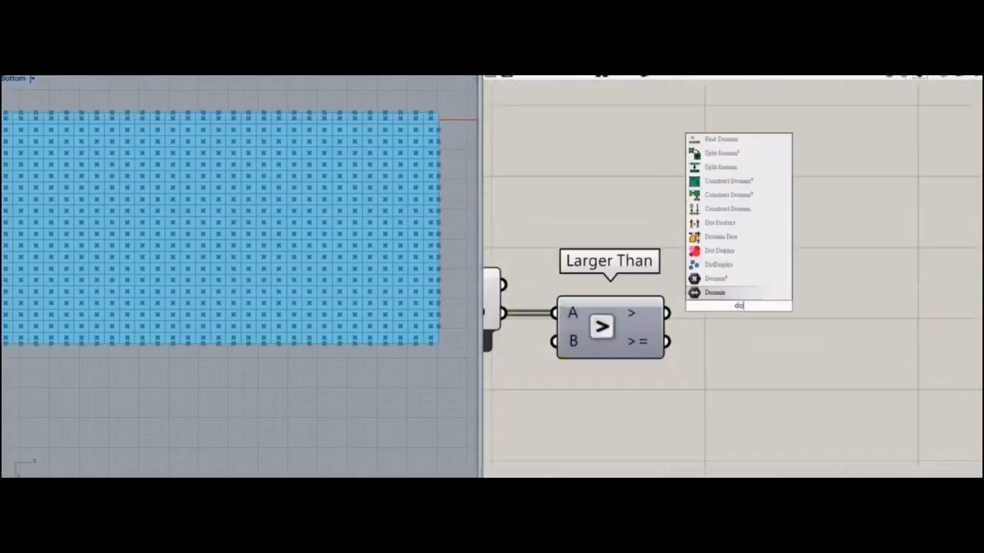
pyautogui.click(713, 295)
pyautogui.moveTo(664, 312); pyautogui.dragTo(694, 292)
pyautogui.moveTo(729, 309); pyautogui.dragTo(737, 332)
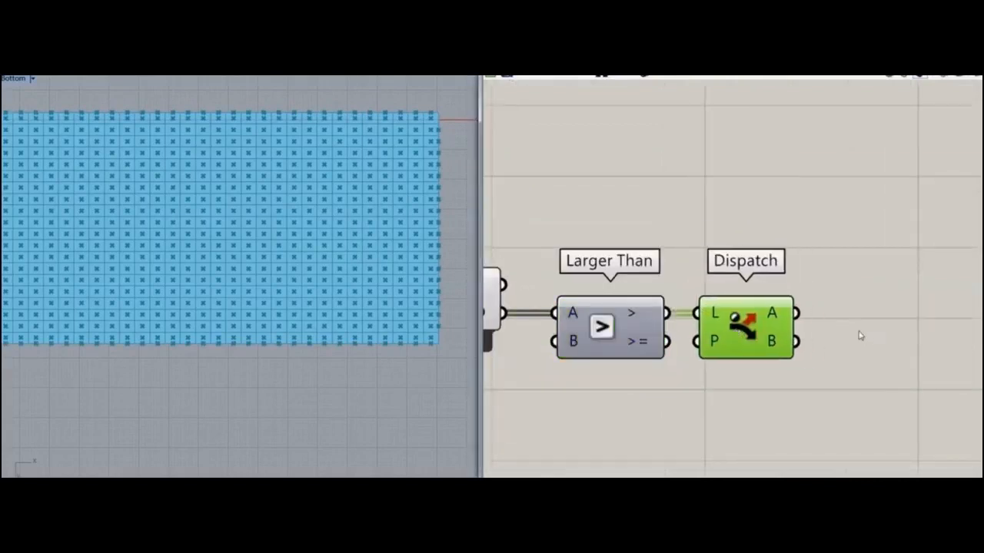
# - Add two Point parameters and connect them to the A and B outputs of Dispatch
pyautogui.doubleClick(859, 331)
pyautogui.write('pt')
pyautogui.click(837, 288)
pyautogui.moveTo(850, 337); pyautogui.dragTo(857, 340)
pyautogui.moveTo(828, 333); pyautogui.dragTo(796, 313)
pyautogui.moveTo(878, 352); pyautogui.dragTo(892, 406)
pyautogui.moveTo(796, 342); pyautogui.dragTo(829, 375)
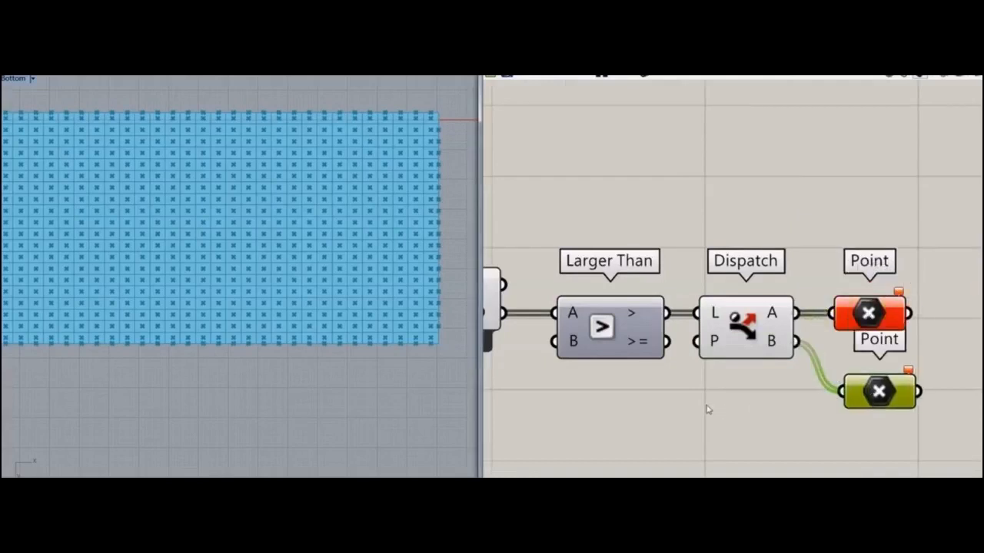
# - Add a number slider with a value of 10.000 and connect it to Larger Than's B input
pyautogui.moveTo(615, 407); pyautogui.dragTo(966, 342, button='right')
pyautogui.moveTo(782, 373); pyautogui.dragTo(705, 378, button='right')
pyautogui.doubleClick(701, 375)
pyautogui.write('10')
pyautogui.press('Return')
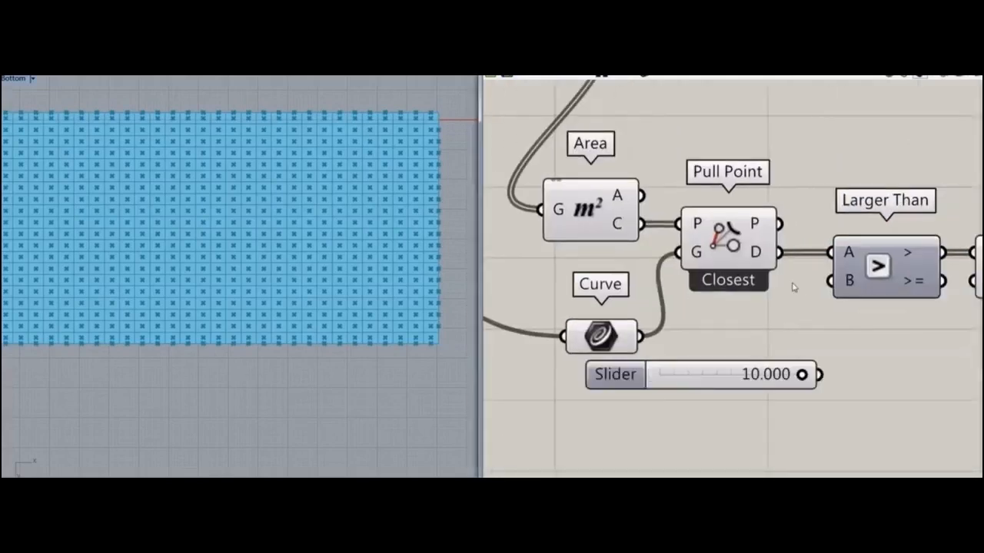
pyautogui.moveTo(917, 365); pyautogui.dragTo(724, 339, button='right')
pyautogui.click(819, 253)
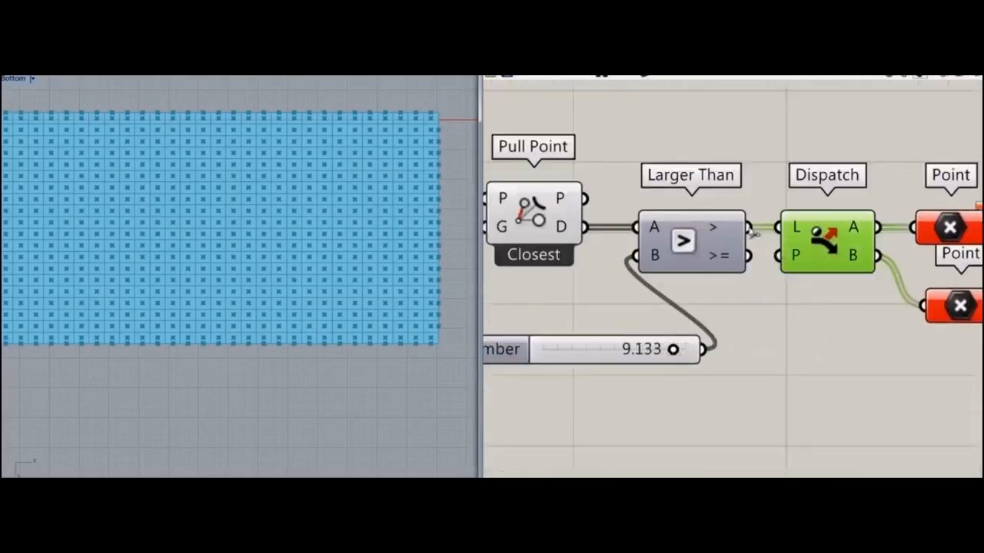
# - Connect the cell Area component's C output to Dispatch's P input
pyautogui.moveTo(588, 231); pyautogui.dragTo(741, 273, button='right')
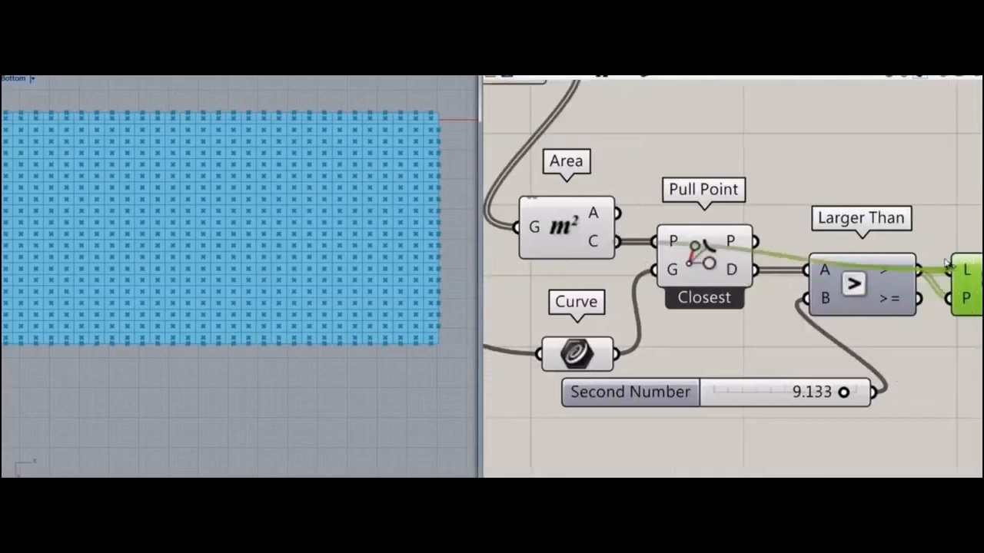
pyautogui.moveTo(969, 326); pyautogui.dragTo(707, 364, button='right')
pyautogui.click(832, 310)
# - Set the Second Number slider to 10.000 and extend its upper limit
pyautogui.click(839, 391)
pyautogui.moveTo(841, 357); pyautogui.dragTo(928, 265, button='right')
pyautogui.scroll(4, 688, 342)
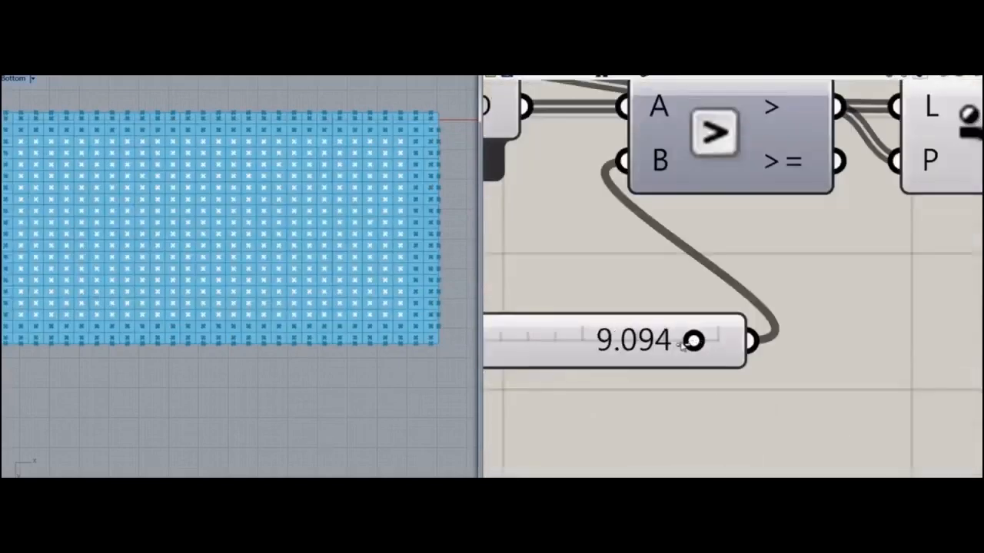
pyautogui.moveTo(668, 343); pyautogui.dragTo(716, 341)
pyautogui.moveTo(715, 341); pyautogui.dragTo(867, 340, button='right')
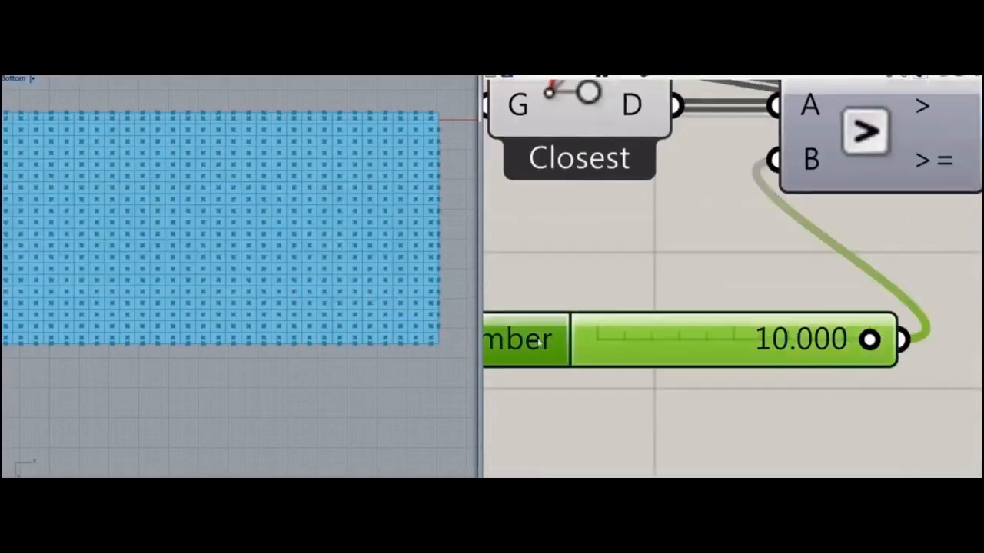
pyautogui.doubleClick(586, 357)
pyautogui.click(593, 449)
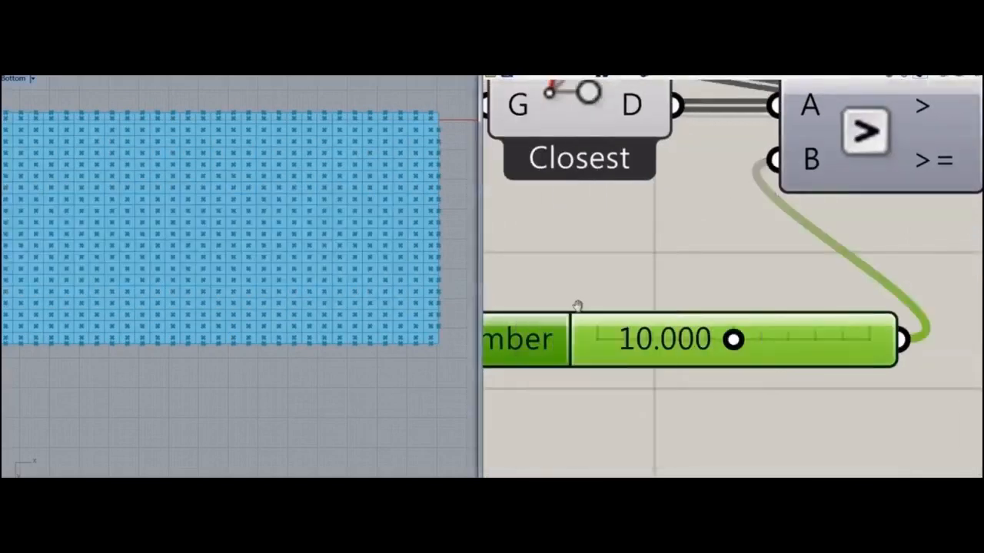
# - Turn on the preview of the phone case Brep parameter at the start of the definition
pyautogui.scroll(-6, 576, 306)
pyautogui.moveTo(561, 239); pyautogui.dragTo(972, 346, button='right')
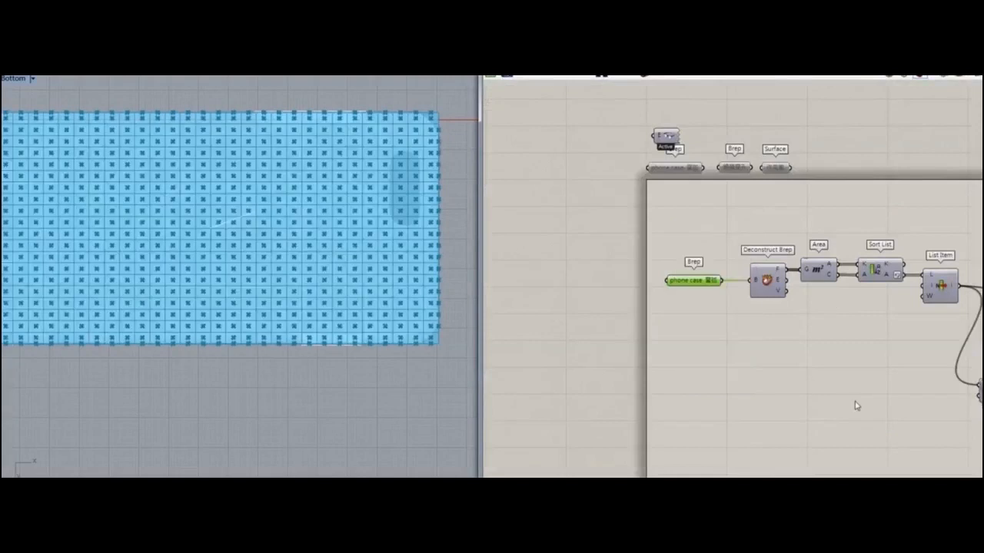
pyautogui.scroll(-4, 670, 352)
pyautogui.scroll(5, 760, 394)
pyautogui.moveTo(729, 331); pyautogui.dragTo(497, 402, button='right')
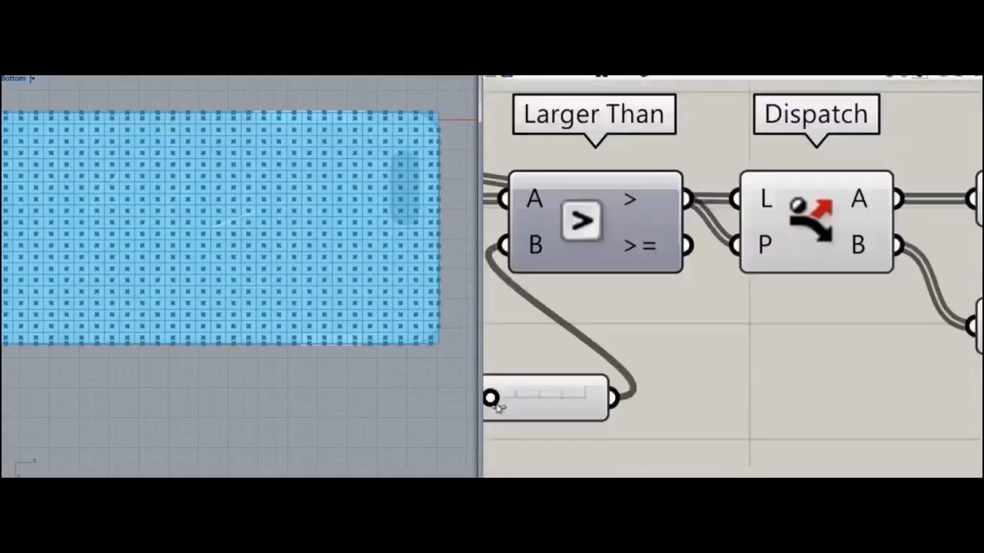
# - Set the Second Number slider feeding Larger Than to 13.179
pyautogui.scroll(-2, 496, 402)
pyautogui.click(793, 298)
pyautogui.scroll(3, 600, 353)
pyautogui.moveTo(586, 351); pyautogui.dragTo(603, 351)
# - Turn off the preview of Dispatch and its two connected Point parameters
pyautogui.scroll(-1, 761, 269)
pyautogui.moveTo(761, 269); pyautogui.dragTo(523, 314, button='right')
pyautogui.scroll(-1, 523, 314)
pyautogui.scroll(-2, 779, 261)
pyautogui.moveTo(838, 303); pyautogui.dragTo(722, 215)
pyautogui.rightClick(767, 153)
pyautogui.click(799, 179)
pyautogui.click(855, 235)
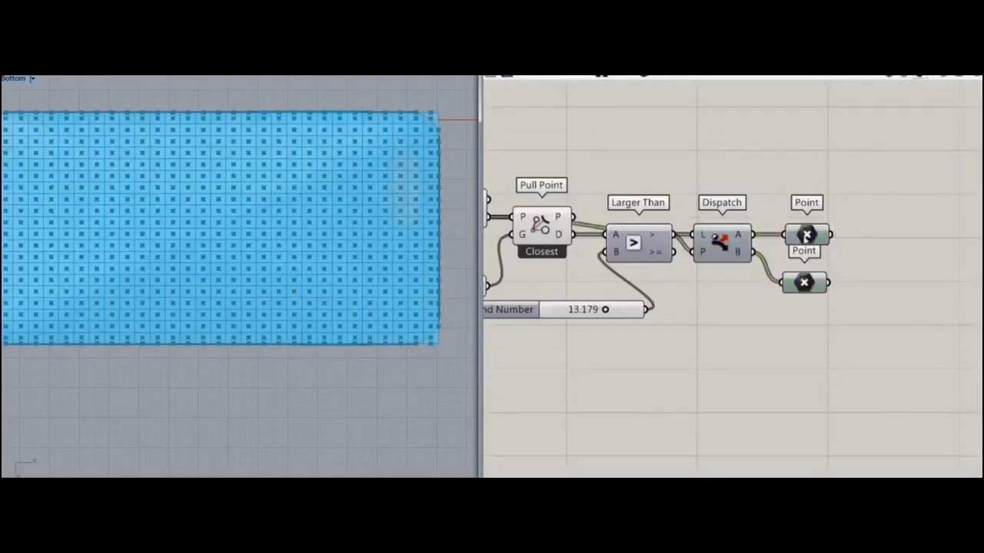
# - Select the Point parameter on Dispatch's A output and set the Second Number slider to 4.458
pyautogui.click(805, 236)
pyautogui.moveTo(382, 211); pyautogui.dragTo(357, 208, button='right')
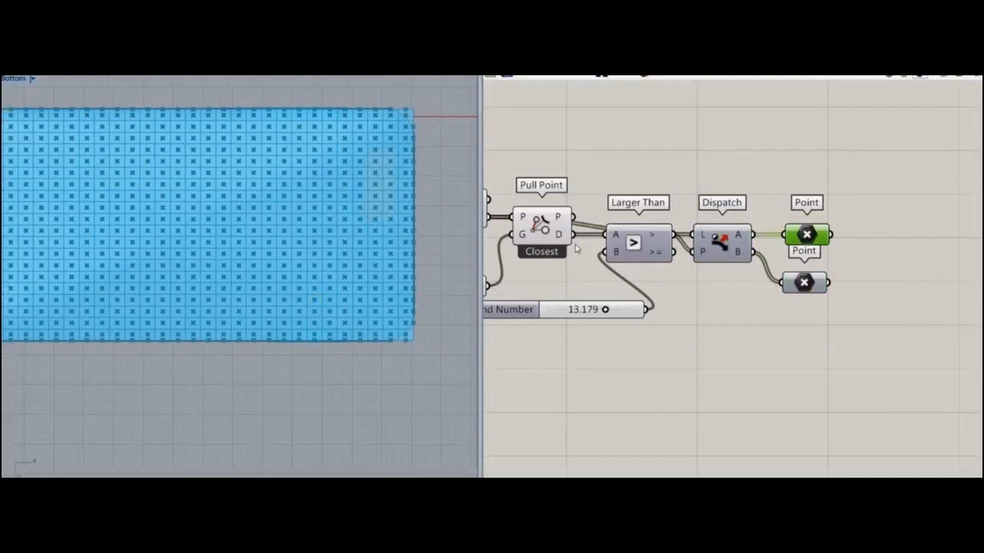
pyautogui.click(551, 235)
pyautogui.moveTo(618, 333); pyautogui.dragTo(701, 324, button='right')
pyautogui.click(889, 225)
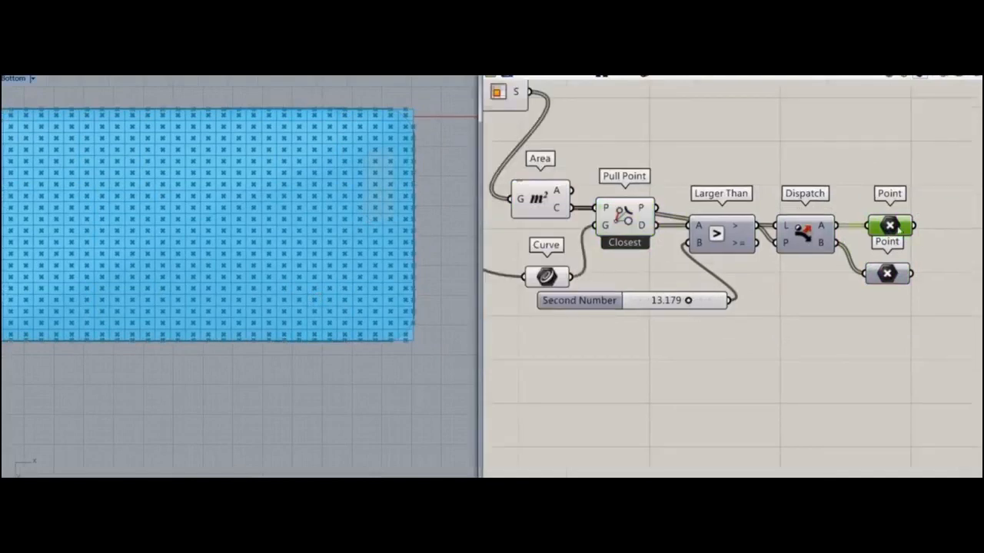
pyautogui.moveTo(318, 336); pyautogui.dragTo(359, 343, button='right')
pyautogui.scroll(-3, 818, 303)
pyautogui.moveTo(817, 303); pyautogui.dragTo(665, 299, button='right')
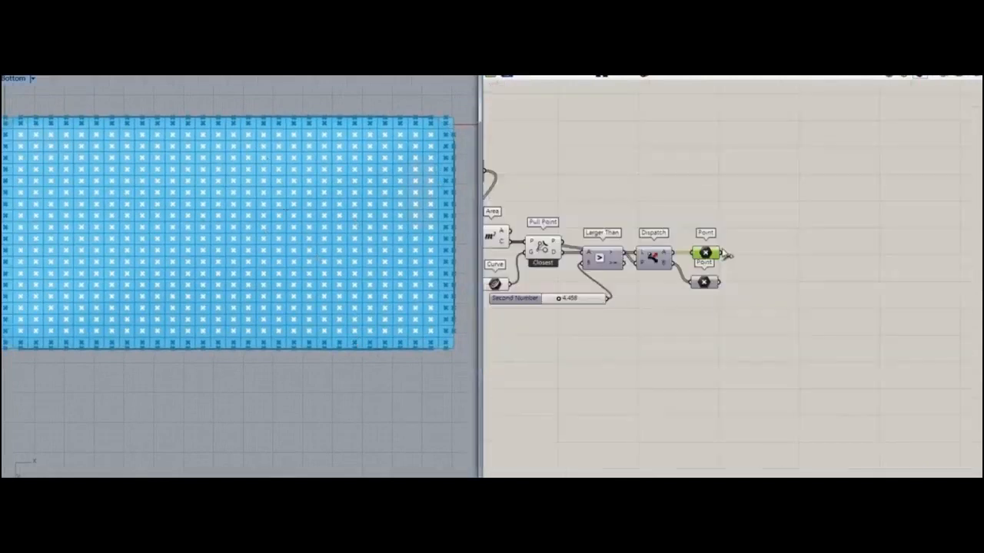
# - Delete the Point parameter on Dispatch's B output and reposition the remaining Point parameter
pyautogui.scroll(4, 725, 287)
pyautogui.click(676, 274)
pyautogui.press('Delete')
pyautogui.click(684, 209)
pyautogui.moveTo(683, 209); pyautogui.dragTo(674, 209)
# - Hide the previews of the grid, centroid and distance components while leaving the filtered Point parameter visible
pyautogui.moveTo(662, 232); pyautogui.dragTo(770, 207, button='right')
pyautogui.scroll(-5, 752, 224)
pyautogui.moveTo(727, 113); pyautogui.dragTo(518, 389)
pyautogui.middleClick(713, 148)
pyautogui.click(730, 168)
pyautogui.click(797, 194)
pyautogui.scroll(6, 797, 194)
pyautogui.click(679, 245)
pyautogui.moveTo(711, 337)
pyautogui.mouseDown(button='right')
pyautogui.moveTo(674, 335)
pyautogui.moveTo(723, 326)
pyautogui.mouseUp(button='right')
pyautogui.doubleClick(723, 326)
pyautogui.write('pul')
pyautogui.press('BackSpace')
pyautogui.press('BackSpace')
pyautogui.press('BackSpace')
pyautogui.write('cir')
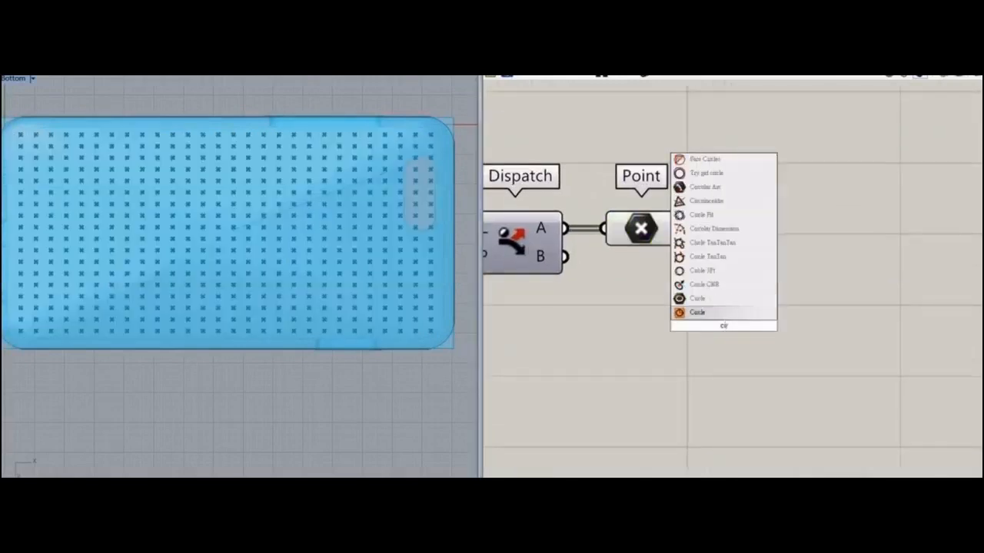
pyautogui.press('Return')
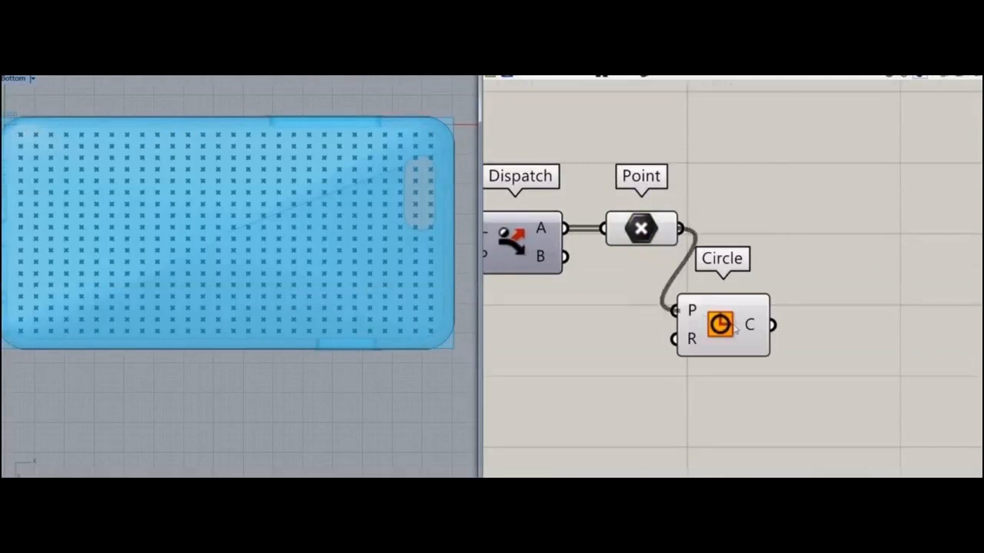
pyautogui.moveTo(734, 328); pyautogui.dragTo(776, 331)
pyautogui.press('Delete')
pyautogui.moveTo(641, 374); pyautogui.dragTo(819, 301, button='right')
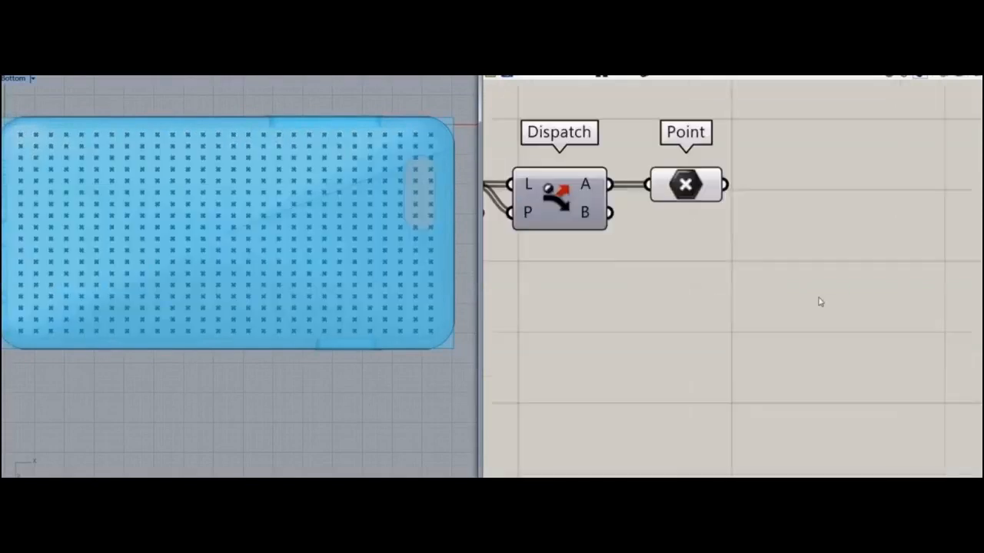
# - Add an Area component below Dispatch and connect the bounding box Surface to its G input
pyautogui.scroll(-2, 819, 300)
pyautogui.doubleClick(702, 331)
pyautogui.write('area')
pyautogui.press('Return')
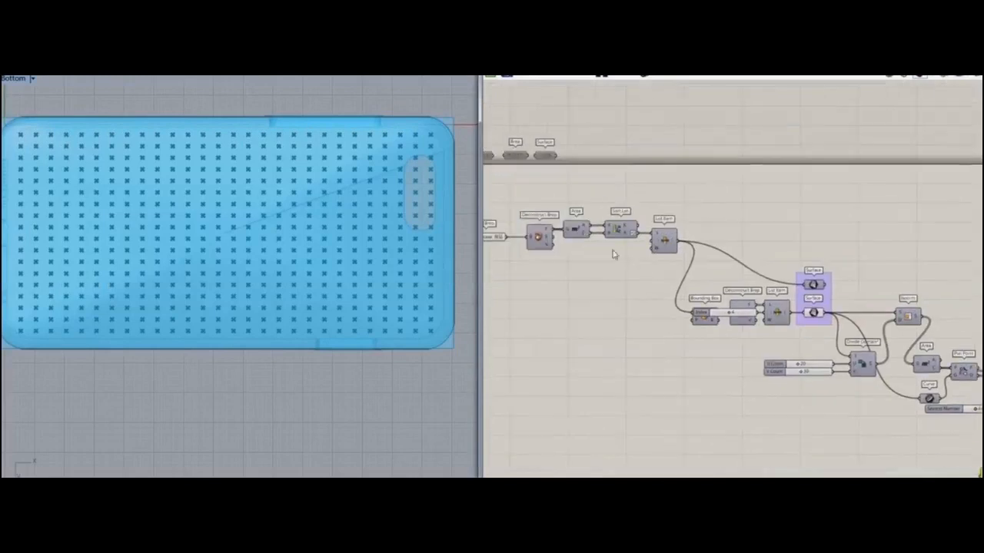
pyautogui.moveTo(647, 267); pyautogui.dragTo(720, 263, button='right')
pyautogui.moveTo(911, 318); pyautogui.dragTo(665, 239, button='right')
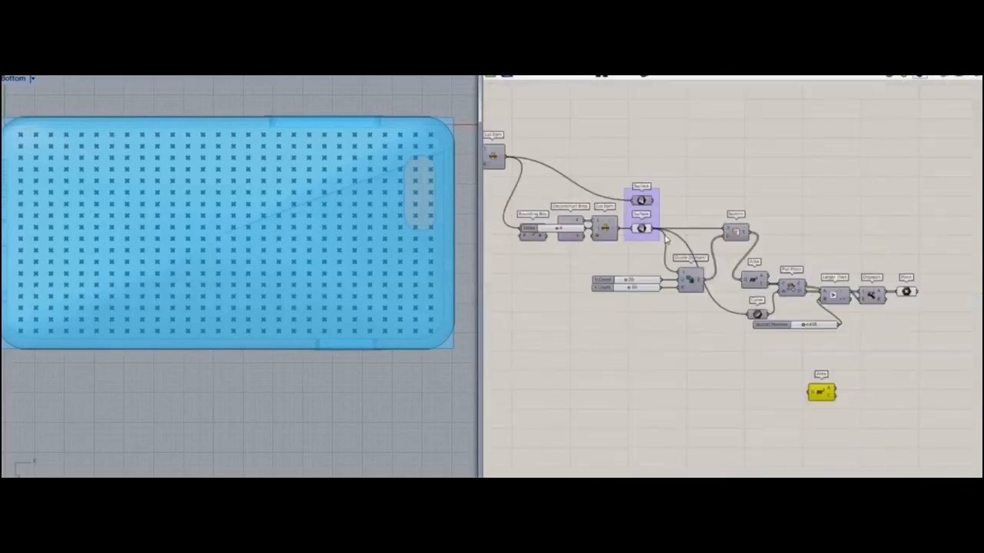
pyautogui.scroll(3, 829, 402)
pyautogui.moveTo(828, 401); pyautogui.dragTo(734, 386, button='right')
pyautogui.moveTo(734, 387); pyautogui.dragTo(869, 292)
pyautogui.scroll(3, 868, 292)
pyautogui.moveTo(869, 291); pyautogui.dragTo(671, 355, button='right')
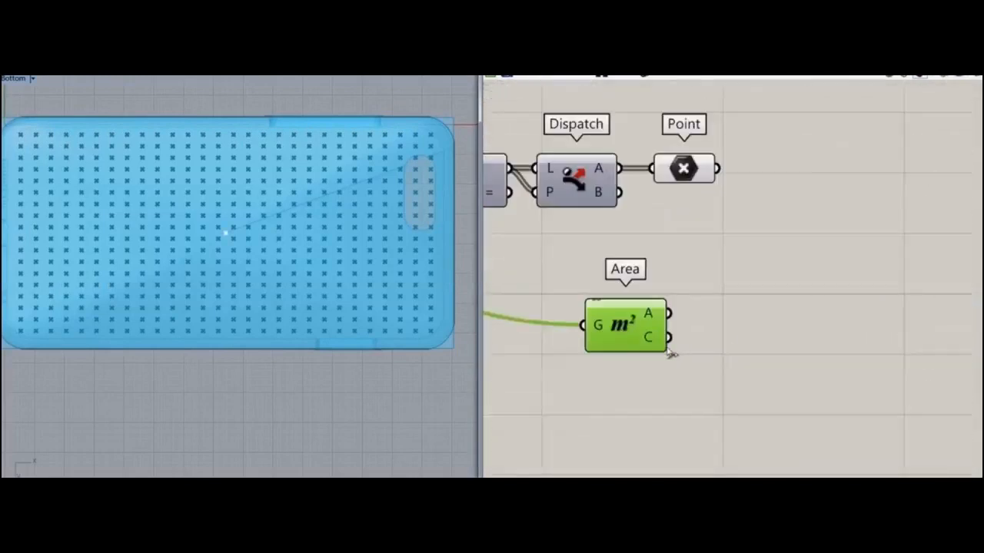
pyautogui.moveTo(662, 301); pyautogui.dragTo(638, 378)
pyautogui.click(697, 290)
# - Add a Pull Point component with the filtered Point connected to P and the new Area's C output to G
pyautogui.doubleClick(742, 297)
pyautogui.write('pull')
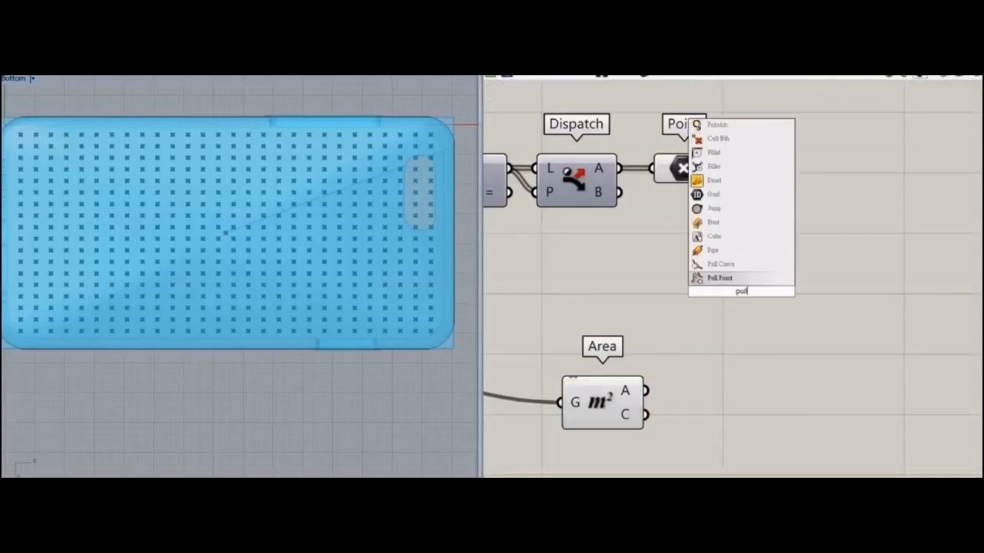
pyautogui.click(721, 281)
pyautogui.moveTo(717, 168); pyautogui.dragTo(706, 252)
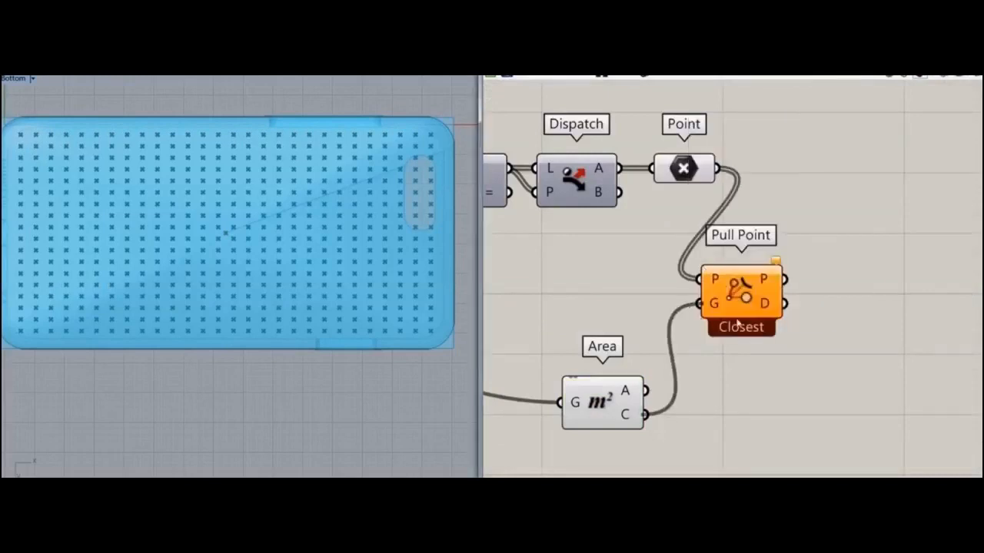
pyautogui.moveTo(737, 325); pyautogui.dragTo(718, 434)
pyautogui.moveTo(775, 418); pyautogui.dragTo(733, 321, button='right')
pyautogui.moveTo(715, 326); pyautogui.dragTo(811, 327)
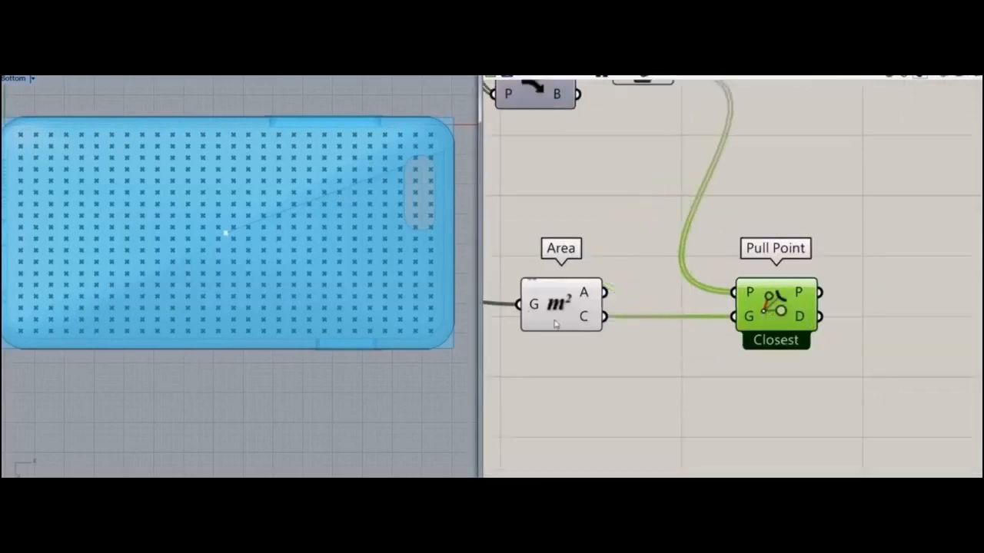
# - Insert a Circle component between the new Area's C output and Pull Point's G input
pyautogui.moveTo(561, 311); pyautogui.dragTo(524, 311)
pyautogui.doubleClick(594, 395)
pyautogui.write('cirve')
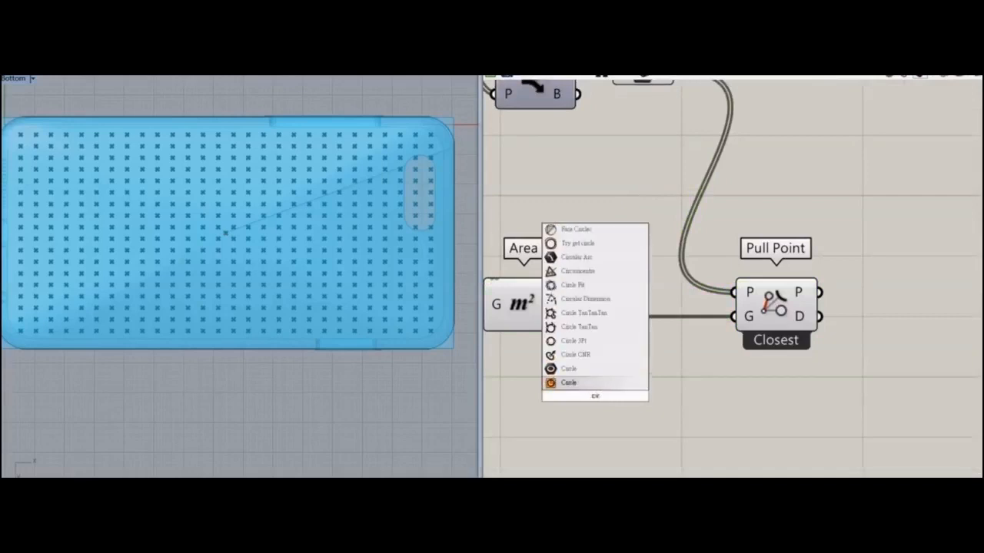
pyautogui.press('Return')
pyautogui.moveTo(613, 409); pyautogui.dragTo(668, 403)
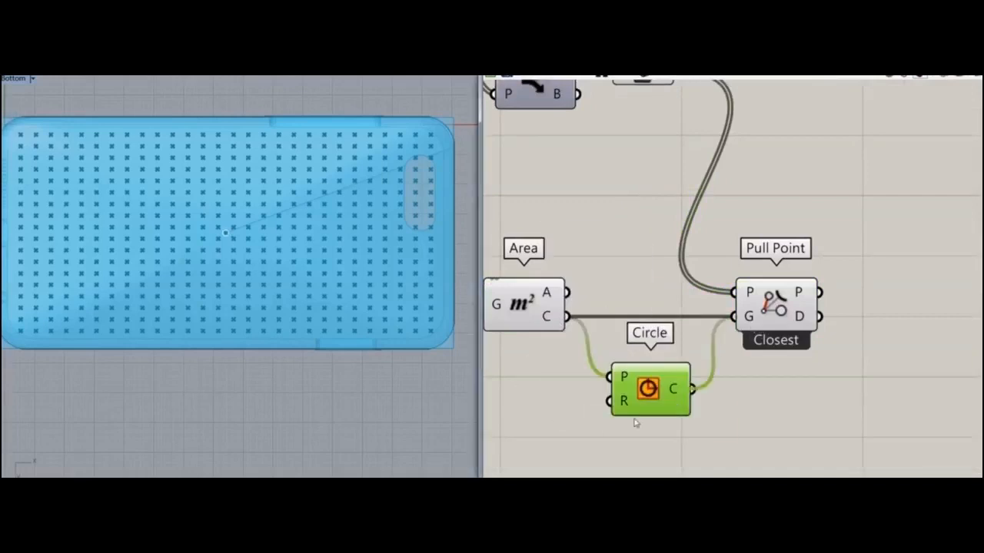
pyautogui.moveTo(634, 422); pyautogui.dragTo(704, 331, button='right')
pyautogui.click(878, 238)
pyautogui.click(595, 359)
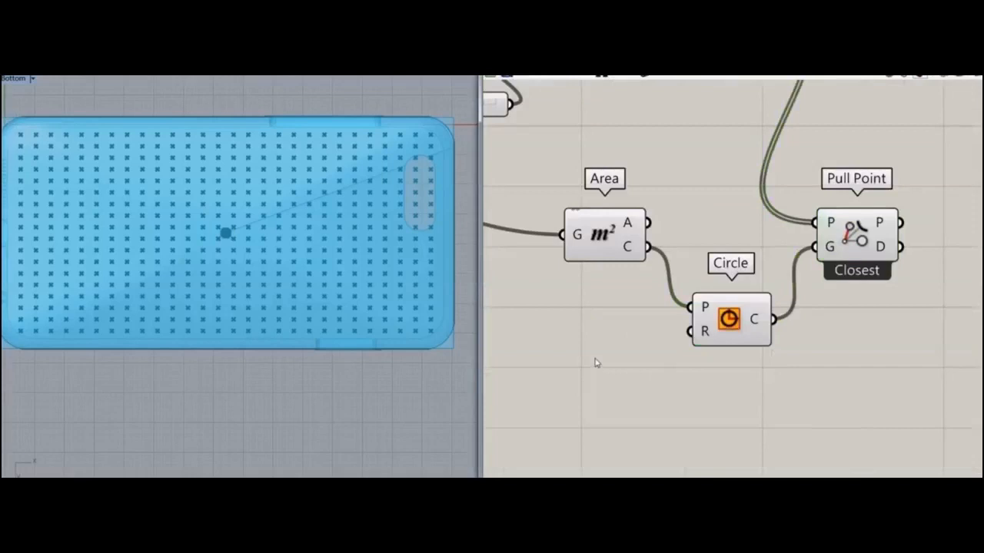
# - Add a number slider with a value of 20.000 and connect it to the Circle's R input
pyautogui.scroll(-3, 695, 283)
pyautogui.scroll(1, 769, 345)
pyautogui.scroll(-4, 758, 331)
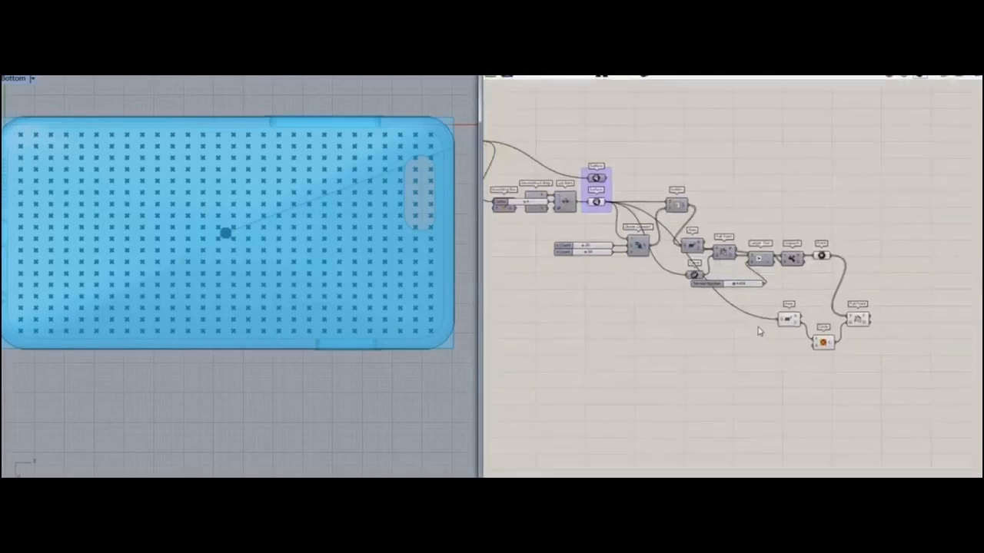
pyautogui.scroll(5, 794, 326)
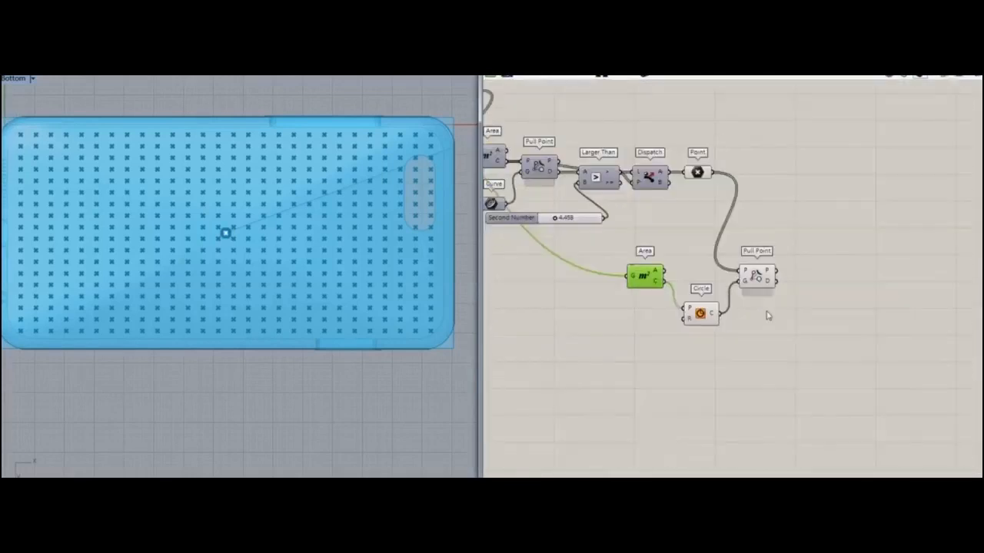
pyautogui.doubleClick(581, 306)
pyautogui.press('Return')
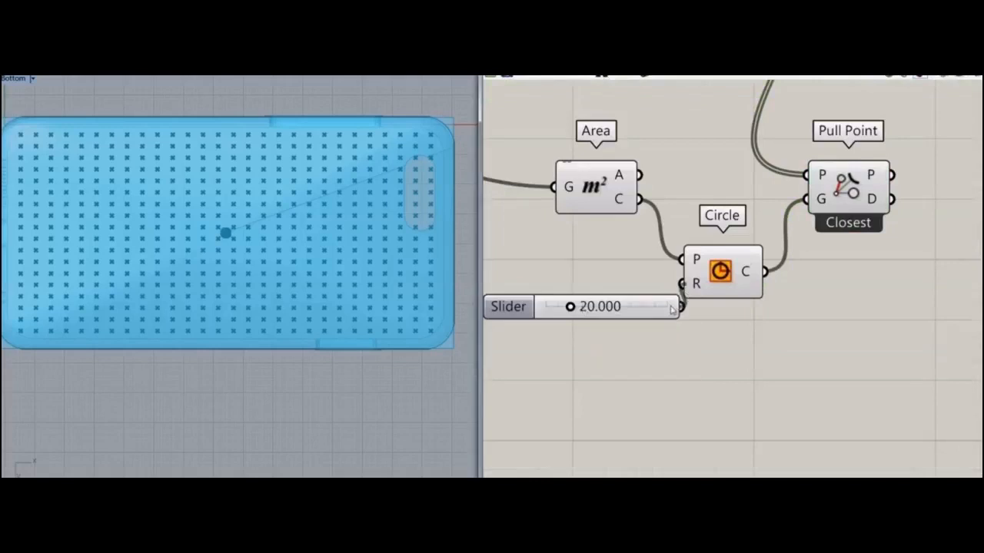
pyautogui.moveTo(661, 308); pyautogui.dragTo(631, 285)
# - Add Bounds and Remap Numbers components and connect the circle Pull Point's D output to Bounds
pyautogui.scroll(-3, 630, 286)
pyautogui.moveTo(690, 269); pyautogui.dragTo(648, 366, button='right')
pyautogui.click(650, 364)
pyautogui.moveTo(661, 265); pyautogui.dragTo(593, 189, button='right')
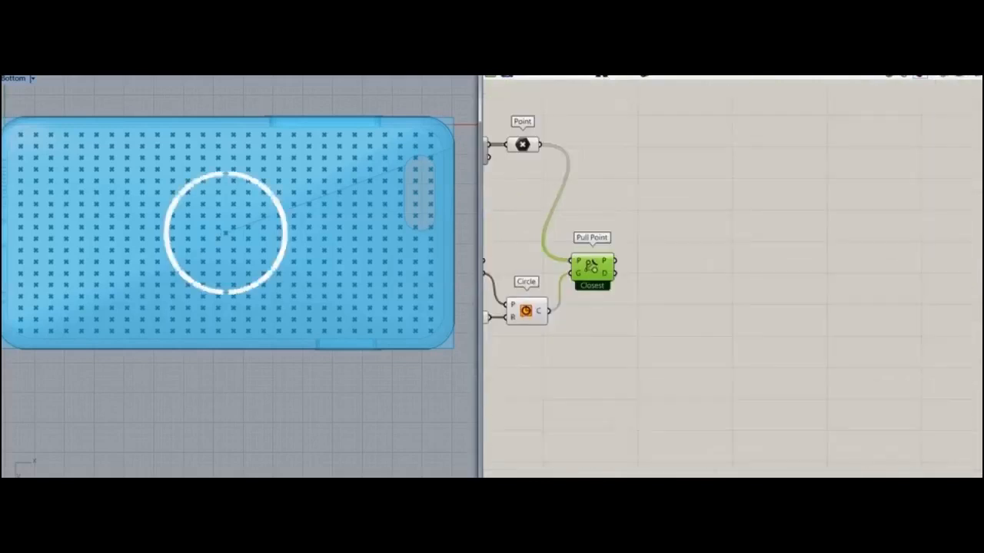
pyautogui.moveTo(713, 295); pyautogui.dragTo(680, 272)
pyautogui.moveTo(615, 273); pyautogui.dragTo(630, 279)
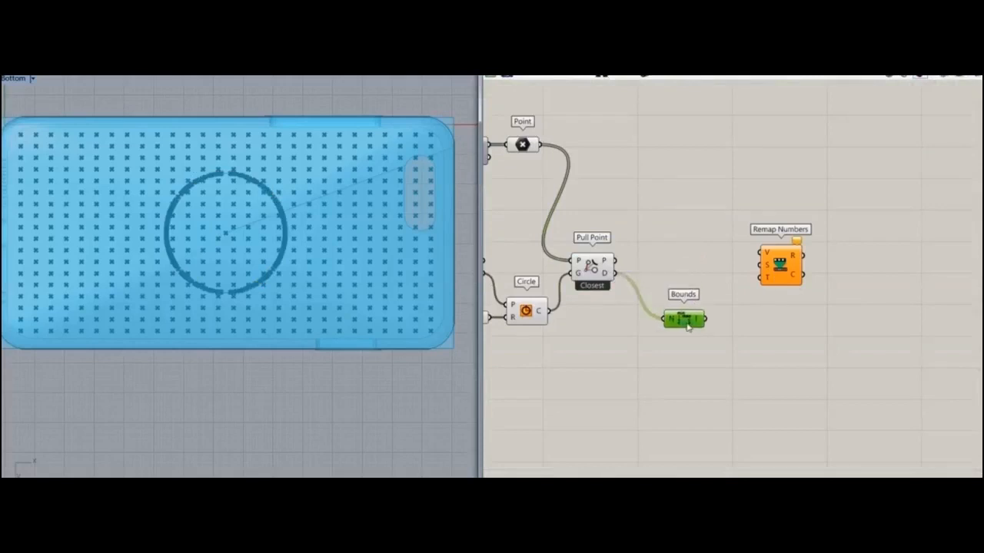
pyautogui.moveTo(771, 275); pyautogui.dragTo(751, 306)
# - Connect Bounds' output to Remap Numbers' S input and Pull Point's D output to its V input
pyautogui.scroll(3, 726, 308)
pyautogui.moveTo(649, 332); pyautogui.dragTo(630, 332)
pyautogui.moveTo(815, 305); pyautogui.dragTo(775, 311)
pyautogui.moveTo(665, 330); pyautogui.dragTo(710, 295)
pyautogui.moveTo(650, 304); pyautogui.dragTo(751, 355, button='right')
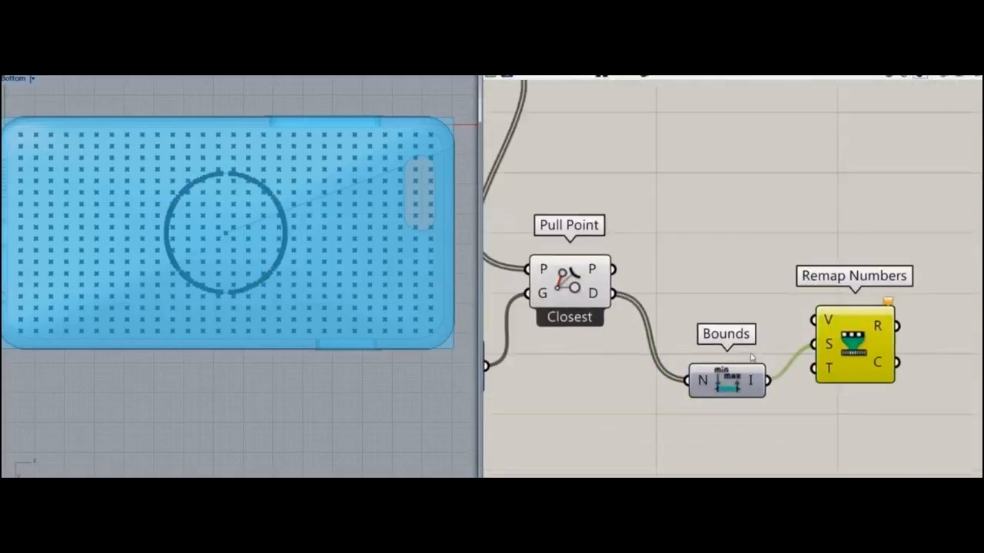
pyautogui.moveTo(809, 322); pyautogui.dragTo(814, 322)
pyautogui.moveTo(855, 348); pyautogui.dragTo(811, 324)
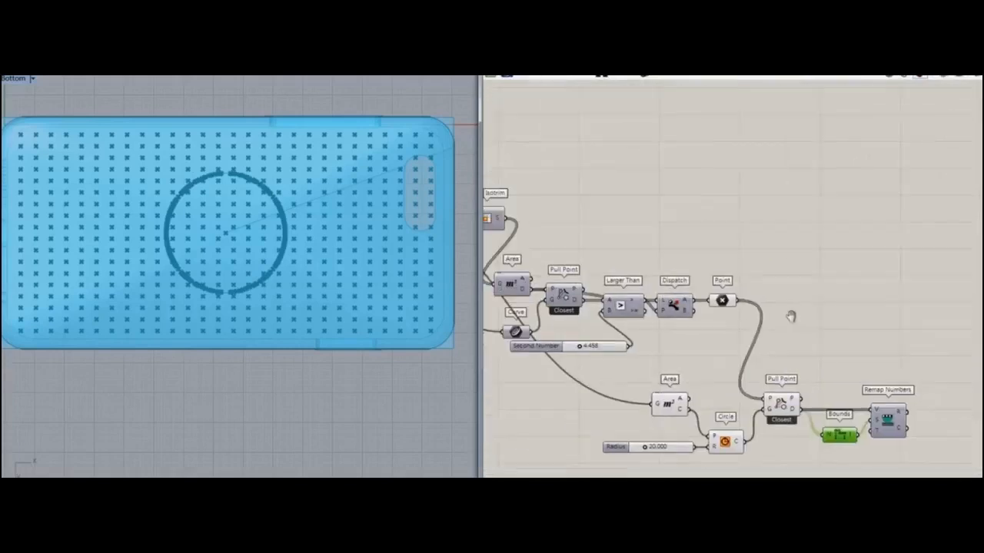
# - Show the Isotrim preview and add a Circle component with the cell Area's C output connected to P
pyautogui.rightClick(720, 266)
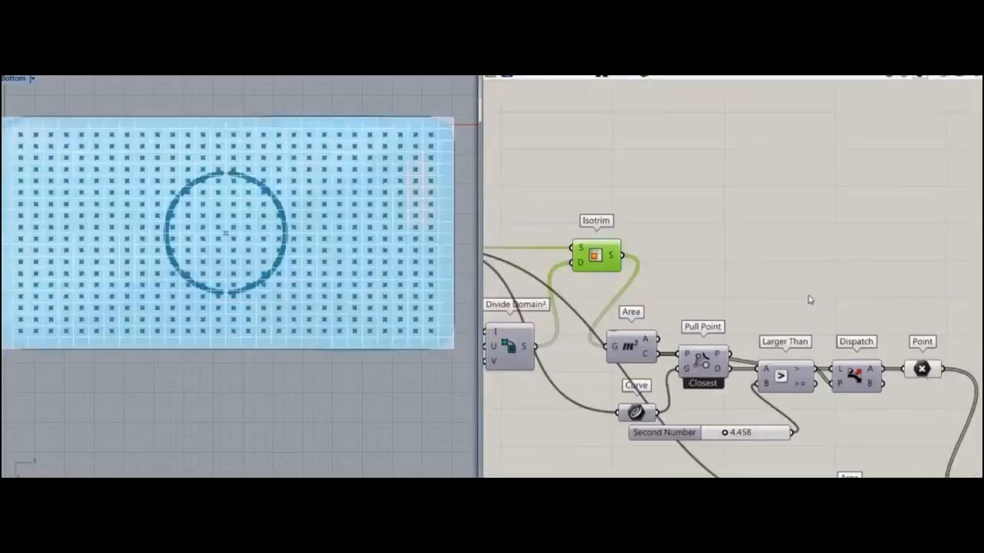
pyautogui.doubleClick(801, 258)
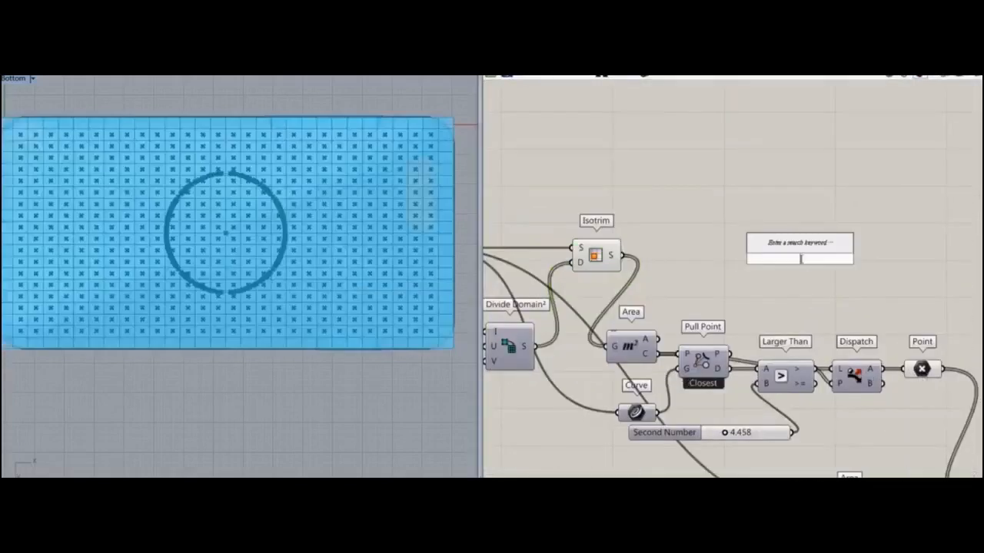
pyautogui.write('cir')
pyautogui.press('Return')
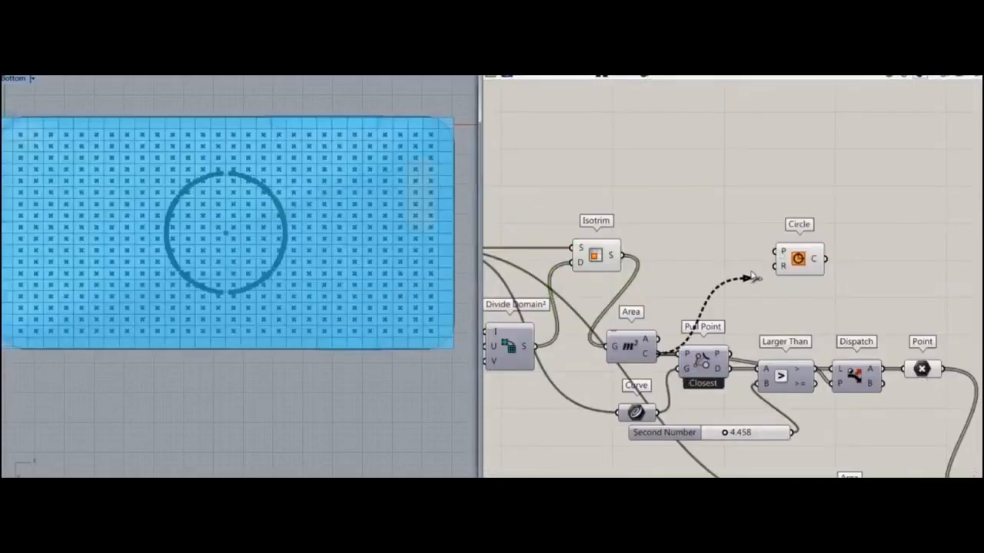
pyautogui.moveTo(753, 278); pyautogui.dragTo(775, 251)
# - Add a number slider with a value of 20 beside the new Circle's R input
pyautogui.doubleClick(719, 274)
pyautogui.write('20')
pyautogui.press('Return')
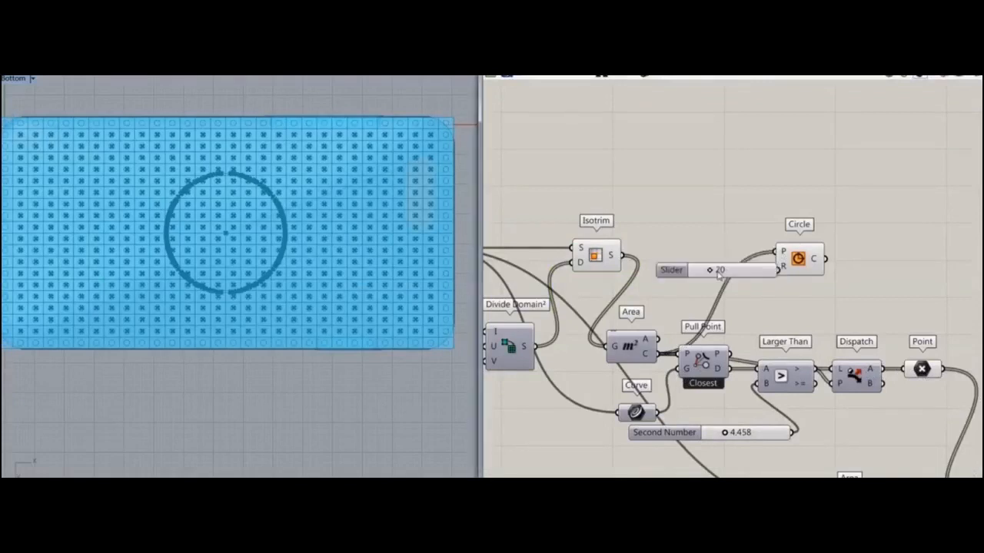
# - Connect the slider to the new Circle's R input, set it to 2, and give it floating-point rounding with six digits
pyautogui.moveTo(758, 274); pyautogui.dragTo(780, 266)
pyautogui.moveTo(702, 276); pyautogui.dragTo(684, 277)
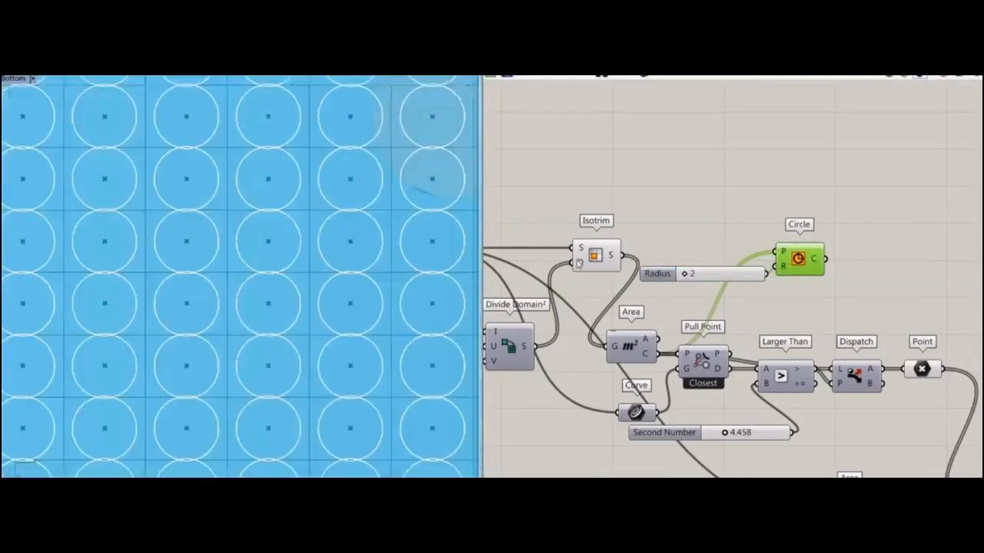
pyautogui.scroll(7, 686, 272)
pyautogui.doubleClick(612, 288)
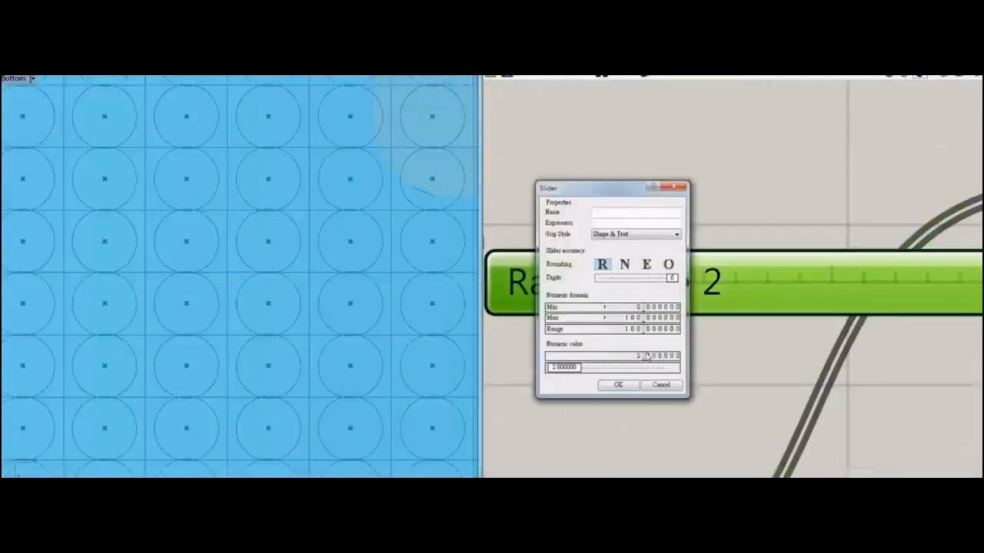
pyautogui.click(618, 384)
# - Set the Radius slider of the cell circles to 1.8
pyautogui.scroll(10, 692, 308)
pyautogui.moveTo(686, 299)
pyautogui.mouseDown()
pyautogui.moveTo(676, 298)
pyautogui.moveTo(686, 299)
pyautogui.mouseUp()
pyautogui.scroll(-6, 684, 298)
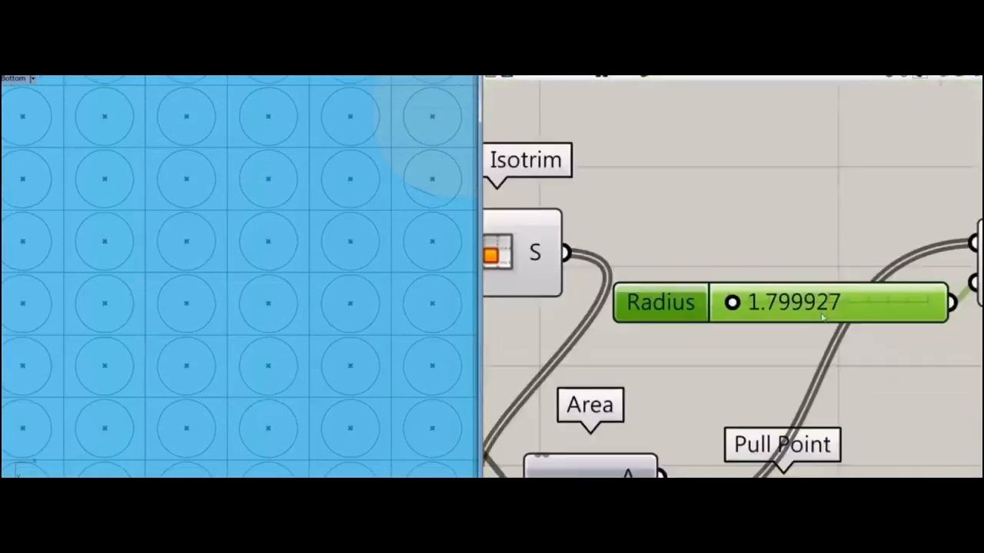
pyautogui.doubleClick(746, 305)
pyautogui.press('Return')
pyautogui.scroll(-5, 683, 210)
pyautogui.scroll(6, 682, 210)
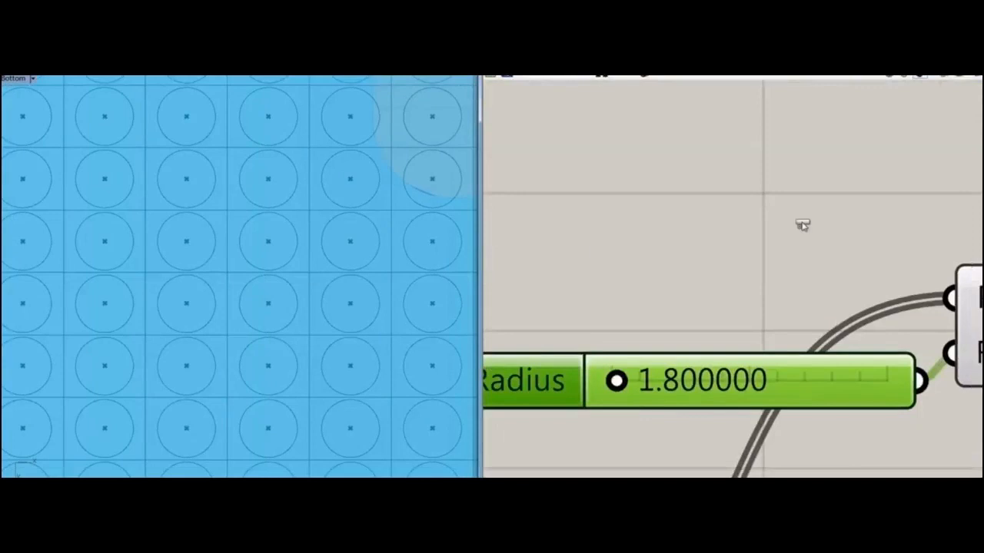
# - Add a panel containing 1.8 above the Radius slider as a note
pyautogui.click(801, 224)
pyautogui.doubleClick(904, 224)
pyautogui.write('1.8')
pyautogui.press('Return')
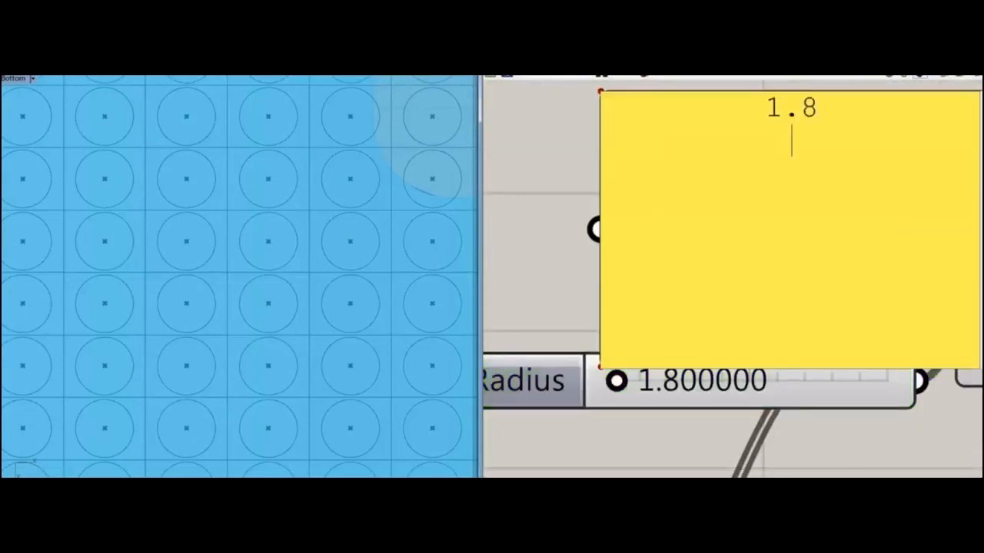
pyautogui.click(548, 322)
pyautogui.scroll(-4, 663, 261)
pyautogui.click(776, 296)
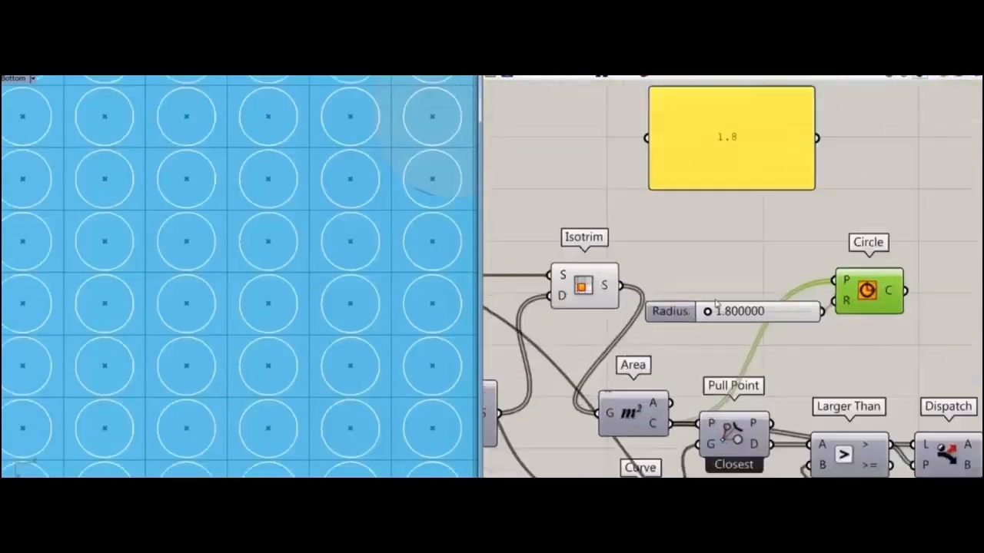
# - Reduce the Radius slider of the cell circles to about 0.48
pyautogui.scroll(8, 634, 300)
pyautogui.moveTo(714, 327); pyautogui.dragTo(710, 330)
pyautogui.scroll(-8, 710, 335)
pyautogui.scroll(5, 723, 285)
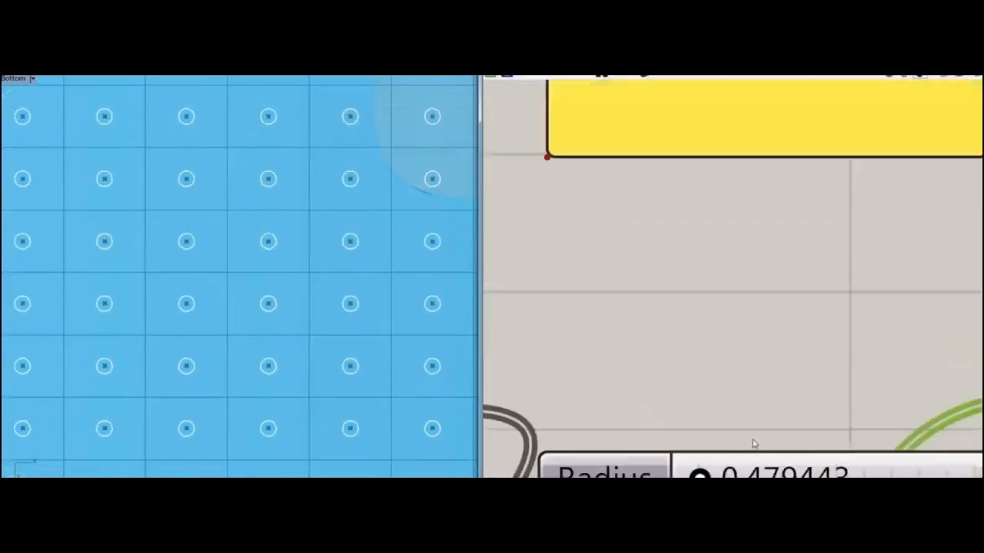
# - Add .5 as a second line in the note panel
pyautogui.scroll(-5, 753, 444)
pyautogui.scroll(5, 776, 361)
pyautogui.doubleClick(805, 392)
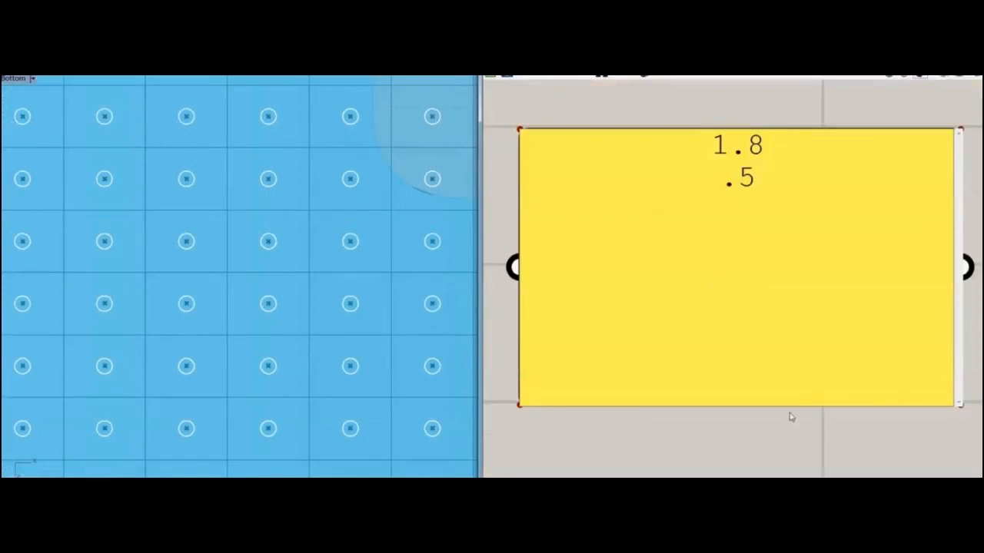
pyautogui.scroll(-5, 791, 417)
# - Hide the preview of the cell Circle, selecting it together with its Radius slider
pyautogui.moveTo(905, 423); pyautogui.dragTo(800, 259, button='right')
pyautogui.moveTo(818, 237); pyautogui.dragTo(686, 300)
pyautogui.middleClick(868, 206)
pyautogui.click(891, 222)
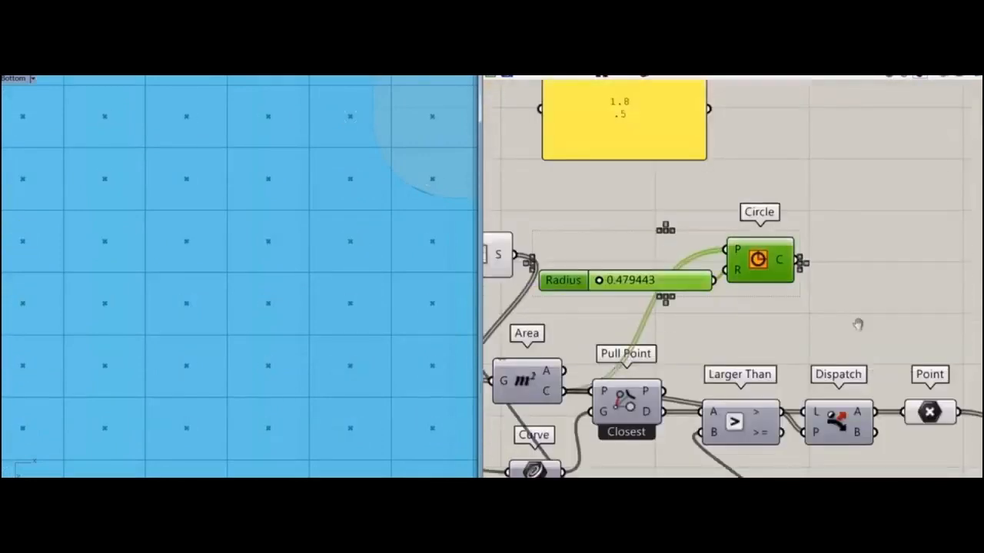
# - Add a slider of 1.8 below the Remap Numbers chain and connect it to the A input of a Construct Domain component
pyautogui.scroll(-3, 858, 324)
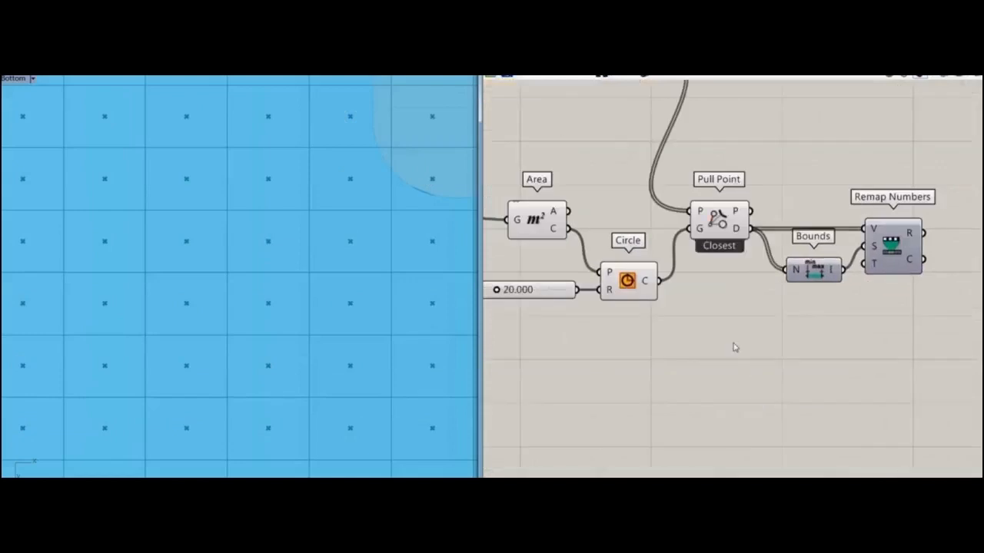
pyautogui.doubleClick(733, 347)
pyautogui.write('1.8')
pyautogui.press('Return')
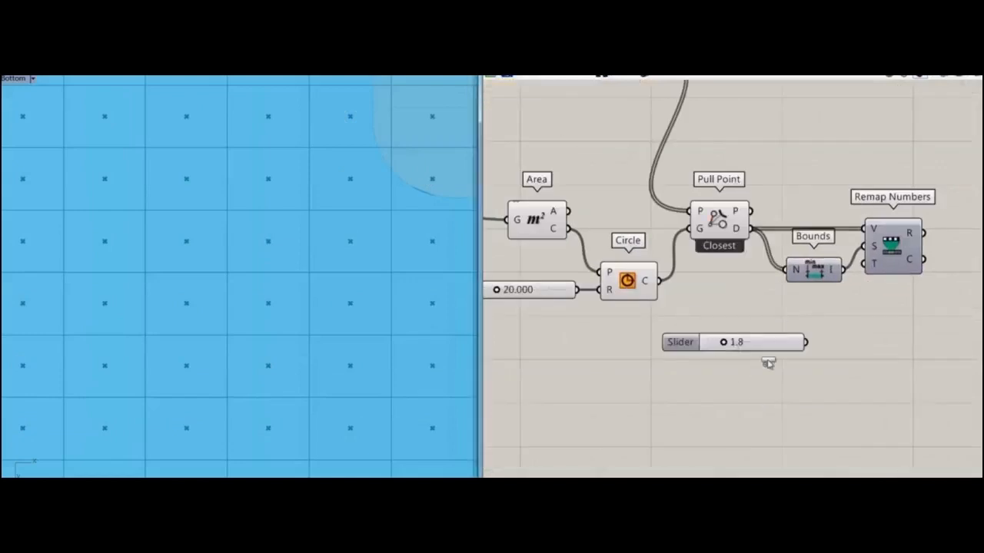
pyautogui.moveTo(772, 346); pyautogui.dragTo(730, 355)
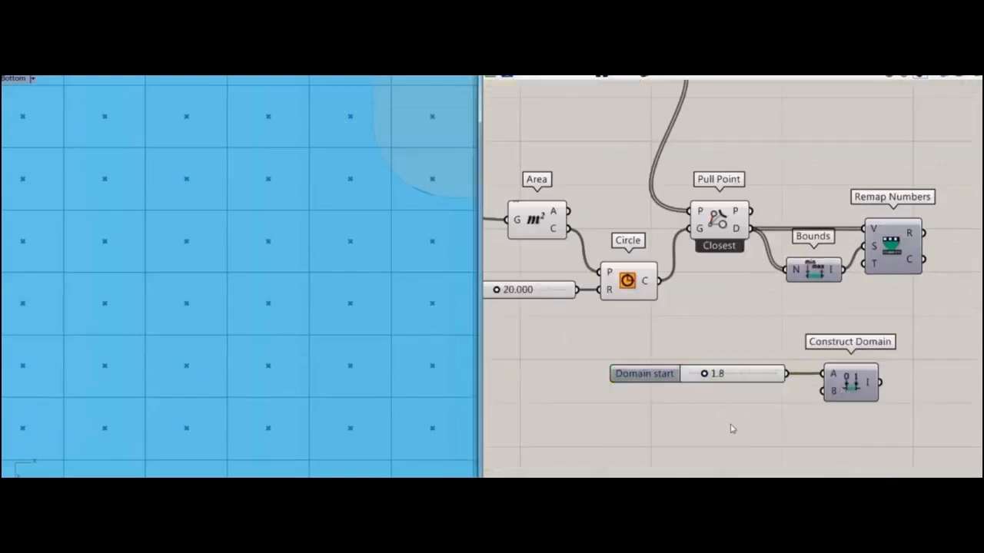
# - Add a slider of 0.5 for Construct Domain's B input and connect the domain output to Remap Numbers' T input
pyautogui.doubleClick(731, 422)
pyautogui.write('0.5')
pyautogui.press('Return')
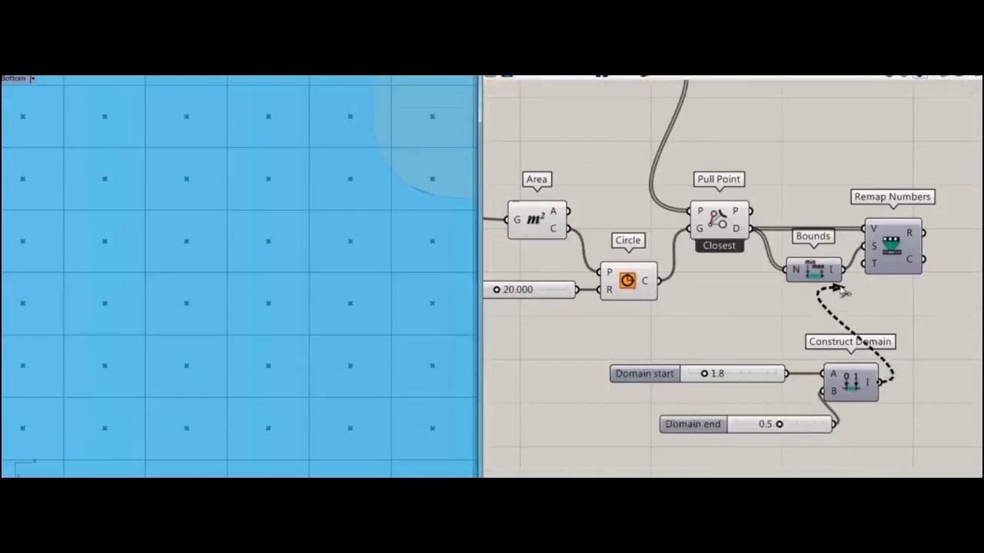
pyautogui.click(916, 259)
# - Move the cell Circle component over beside Remap Numbers, keeping its cell centroid connection
pyautogui.moveTo(913, 155); pyautogui.dragTo(842, 199, button='right')
pyautogui.moveTo(884, 282); pyautogui.dragTo(859, 283, button='right')
pyautogui.moveTo(714, 313); pyautogui.dragTo(711, 289)
pyautogui.doubleClick(884, 235)
pyautogui.press('Escape')
pyautogui.scroll(-3, 802, 168)
pyautogui.moveTo(726, 200); pyautogui.dragTo(780, 295, button='right')
pyautogui.scroll(2, 677, 261)
pyautogui.click(581, 105)
pyautogui.scroll(-3, 733, 263)
pyautogui.moveTo(581, 105); pyautogui.dragTo(798, 295)
# - Connect Remap Numbers' R output to the moved Circle's R input and show that Circle's preview
pyautogui.scroll(3, 827, 306)
pyautogui.scroll(2, 761, 309)
pyautogui.moveTo(821, 284); pyautogui.dragTo(773, 278)
pyautogui.middleClick(797, 191)
pyautogui.click(825, 198)
# - Hide the previews of the upstream grid and point components
pyautogui.moveTo(370, 328); pyautogui.dragTo(359, 328, button='right')
pyautogui.scroll(-10, 392, 336)
pyautogui.scroll(-5, 808, 305)
pyautogui.moveTo(759, 167); pyautogui.dragTo(484, 476)
pyautogui.middleClick(736, 120)
pyautogui.click(760, 139)
pyautogui.scroll(4, 787, 271)
pyautogui.click(808, 332)
pyautogui.scroll(-4, 800, 330)
pyautogui.scroll(4, 611, 411)
pyautogui.moveTo(329, 342); pyautogui.dragTo(437, 279, button='right')
pyautogui.moveTo(392, 333); pyautogui.dragTo(337, 320, button='right')
pyautogui.moveTo(531, 192); pyautogui.dragTo(797, 361, button='right')
pyautogui.scroll(-3, 797, 354)
pyautogui.click(675, 222)
pyautogui.middleClick(660, 159)
pyautogui.click(684, 176)
# - Show the central Circle's preview and select it together with the remapped Circle
pyautogui.moveTo(793, 220); pyautogui.dragTo(664, 120, button='right')
pyautogui.scroll(3, 665, 120)
pyautogui.click(802, 433)
pyautogui.middleClick(776, 338)
pyautogui.click(796, 348)
pyautogui.moveTo(762, 389); pyautogui.dragTo(520, 312, button='right')
pyautogui.keyDown('shift'); pyautogui.click(868, 312); pyautogui.keyUp('shift')
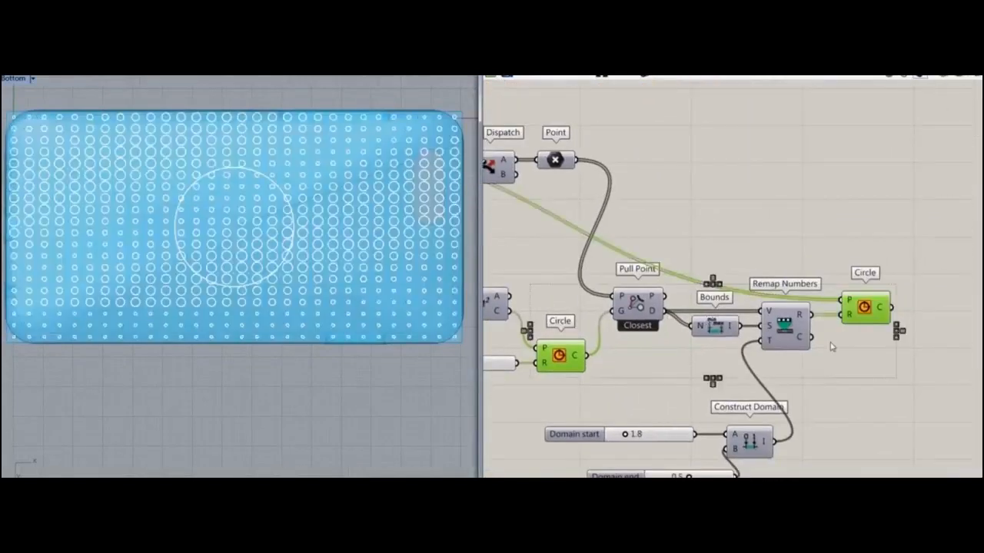
# - Set the central Circle's Radius slider to about 52.058
pyautogui.moveTo(694, 390); pyautogui.dragTo(842, 308, button='right')
pyautogui.scroll(-1, 842, 308)
pyautogui.scroll(3, 653, 281)
pyautogui.moveTo(627, 290); pyautogui.dragTo(660, 287)
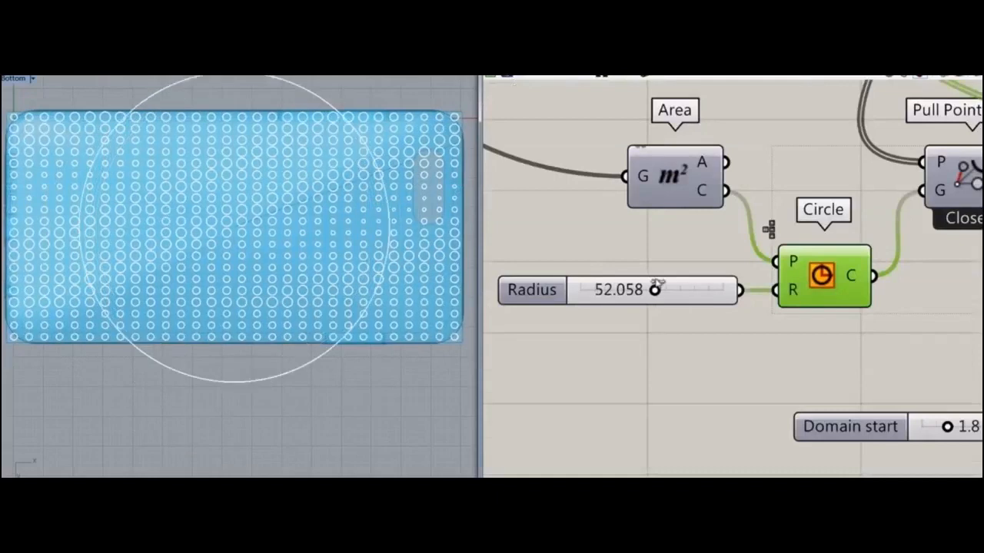
pyautogui.scroll(-2, 767, 310)
# - Connect the Point parameter after Dispatch to a Param Viewer to inspect its data structure
pyautogui.moveTo(767, 310); pyautogui.dragTo(668, 343, button='right')
pyautogui.scroll(3, 681, 149)
pyautogui.moveTo(681, 149); pyautogui.dragTo(735, 208, button='right')
pyautogui.moveTo(624, 238); pyautogui.dragTo(644, 187)
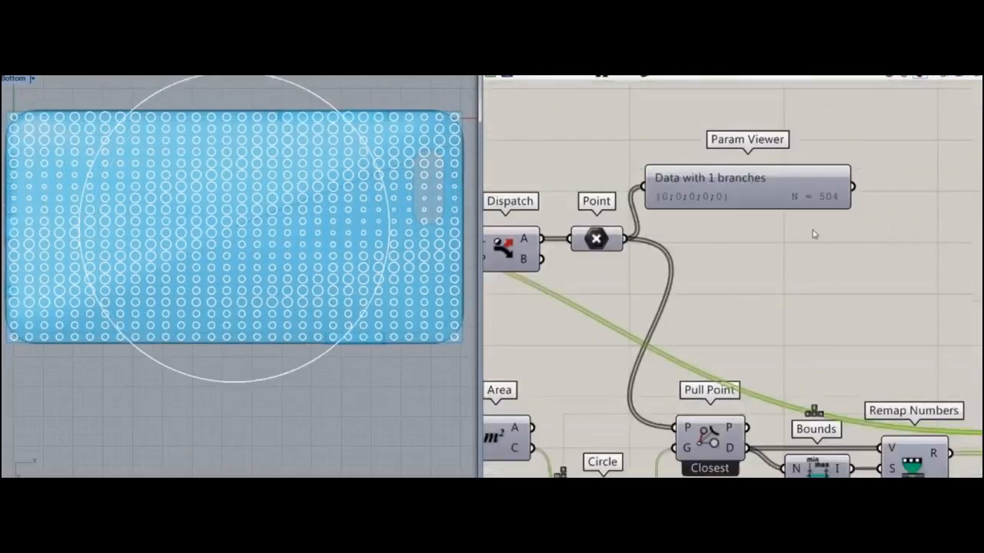
pyautogui.moveTo(757, 187); pyautogui.dragTo(848, 232)
# - Flatten the Point parameter and connect its output to the remapped Circle's P input, replacing the cell centroids
pyautogui.moveTo(792, 300); pyautogui.dragTo(808, 251, button='right')
pyautogui.rightClick(630, 194)
pyautogui.click(703, 275)
pyautogui.click(797, 269)
pyautogui.moveTo(851, 192); pyautogui.dragTo(863, 210)
pyautogui.moveTo(826, 334); pyautogui.dragTo(731, 280, button='right')
pyautogui.moveTo(771, 156); pyautogui.dragTo(793, 123)
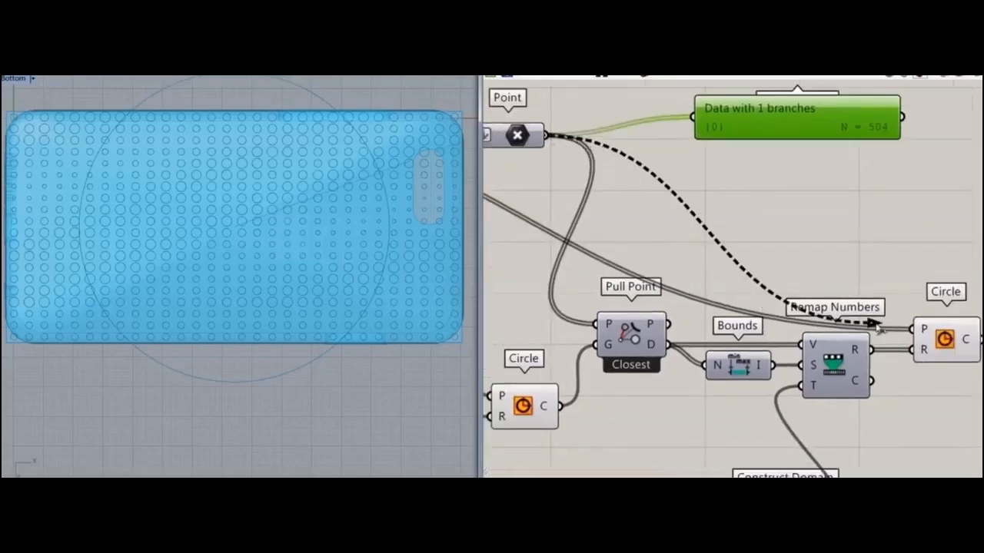
pyautogui.moveTo(879, 327); pyautogui.dragTo(913, 328)
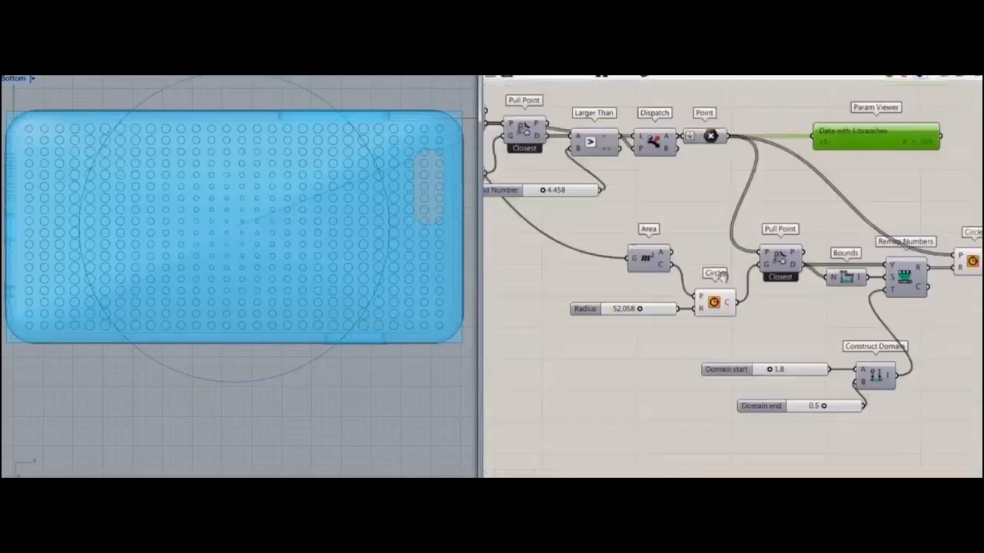
# - Increase the central Circle's Radius slider to about 55.301
pyautogui.scroll(5, 649, 295)
pyautogui.moveTo(648, 297)
pyautogui.mouseDown()
pyautogui.moveTo(620, 295)
pyautogui.moveTo(698, 297)
pyautogui.moveTo(708, 309)
pyautogui.moveTo(652, 315)
pyautogui.mouseUp()
pyautogui.moveTo(810, 344); pyautogui.dragTo(804, 340, button='right')
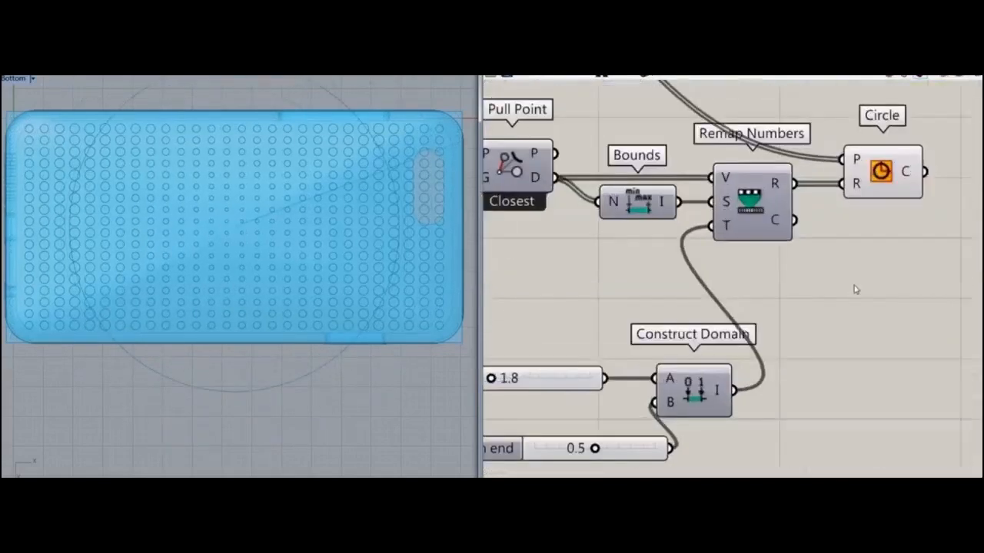
# - Add Dispatch and Larger Than components beyond the remapped Circle
pyautogui.moveTo(855, 287); pyautogui.dragTo(775, 351, button='right')
pyautogui.click(792, 261)
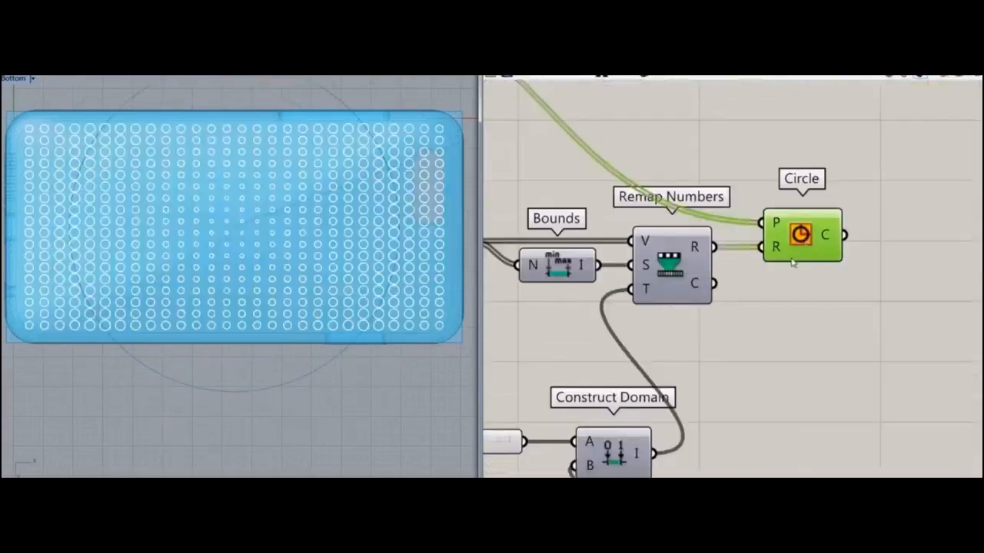
pyautogui.scroll(-3, 792, 362)
pyautogui.doubleClick(800, 301)
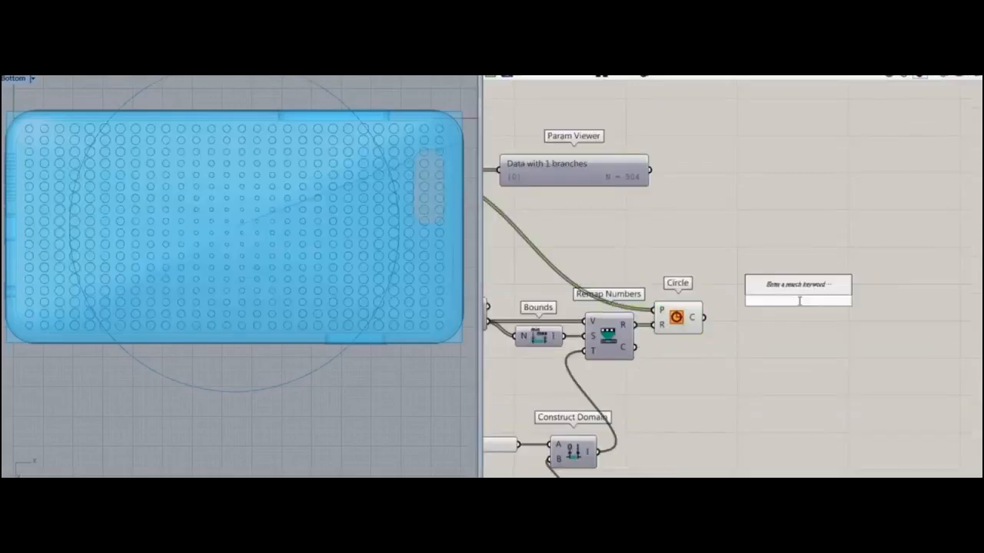
pyautogui.write('dis')
pyautogui.click(803, 287)
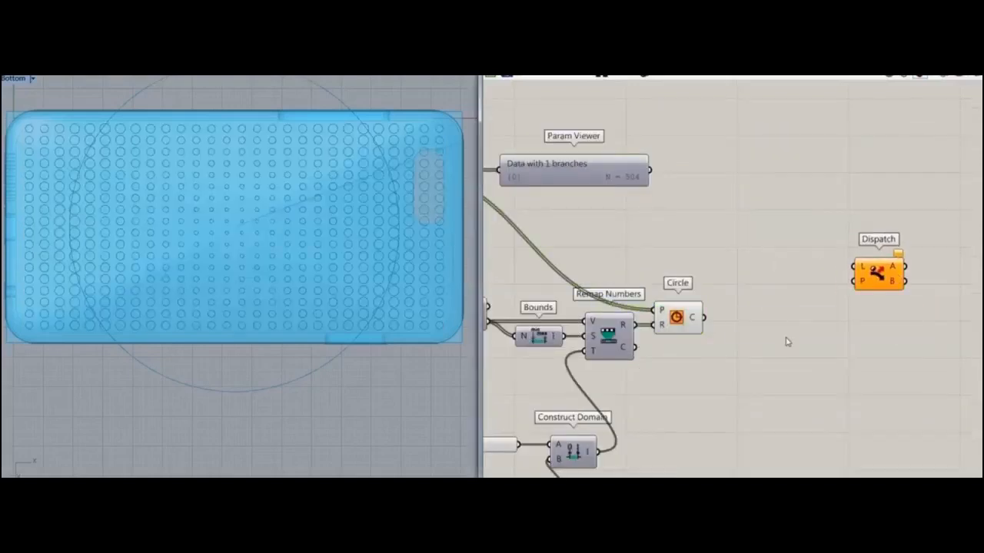
pyautogui.doubleClick(785, 336)
pyautogui.write('la')
pyautogui.press('Return')
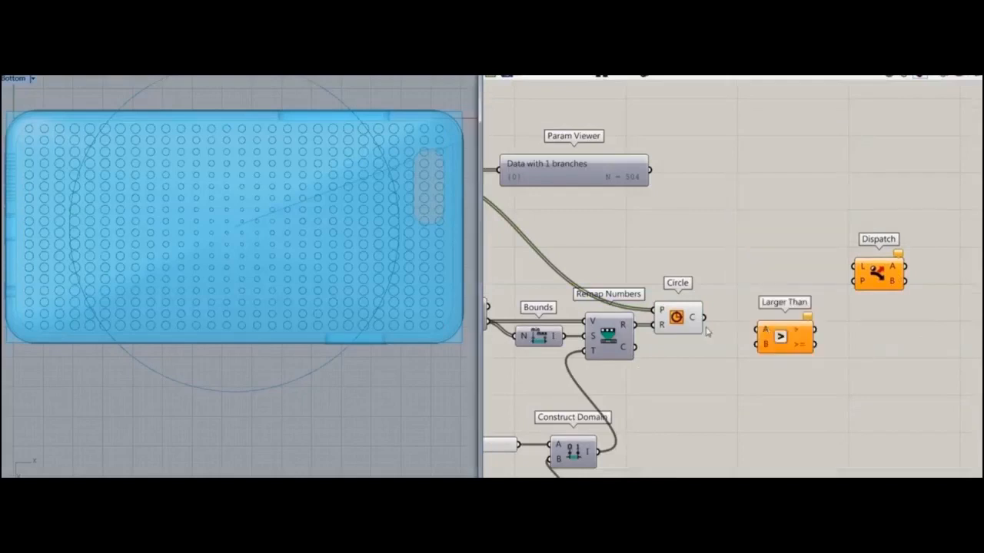
# - Add a Length component between Circle's C and Larger Than's A, and connect Dispatch's L to the circles and P to the > output
pyautogui.doubleClick(740, 366)
pyautogui.write('len')
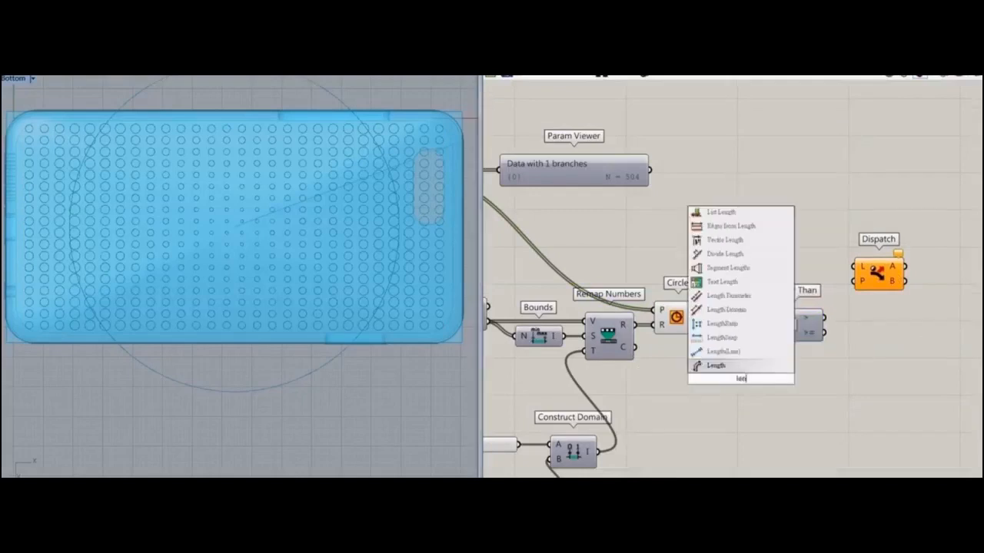
pyautogui.click(738, 367)
pyautogui.moveTo(740, 378); pyautogui.dragTo(820, 326)
pyautogui.moveTo(868, 279); pyautogui.dragTo(908, 308)
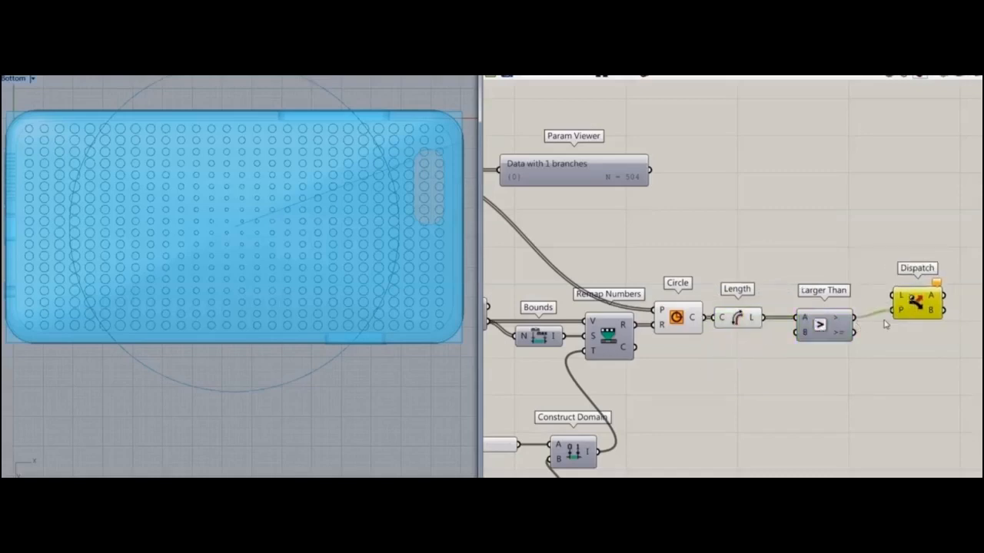
# - Add a slider with a value of 10 and connect it to Larger Than's B input
pyautogui.doubleClick(727, 382)
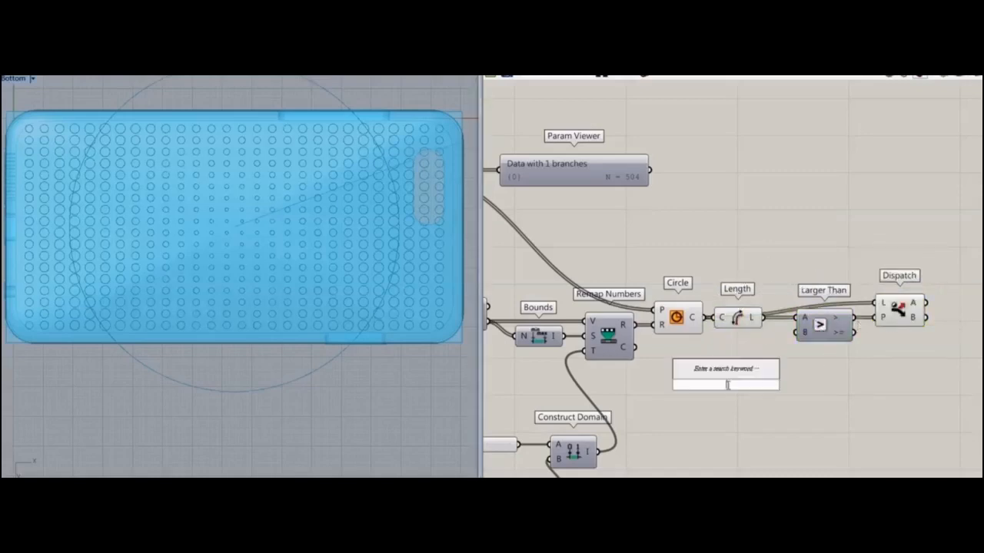
pyautogui.write('10')
pyautogui.press('Return')
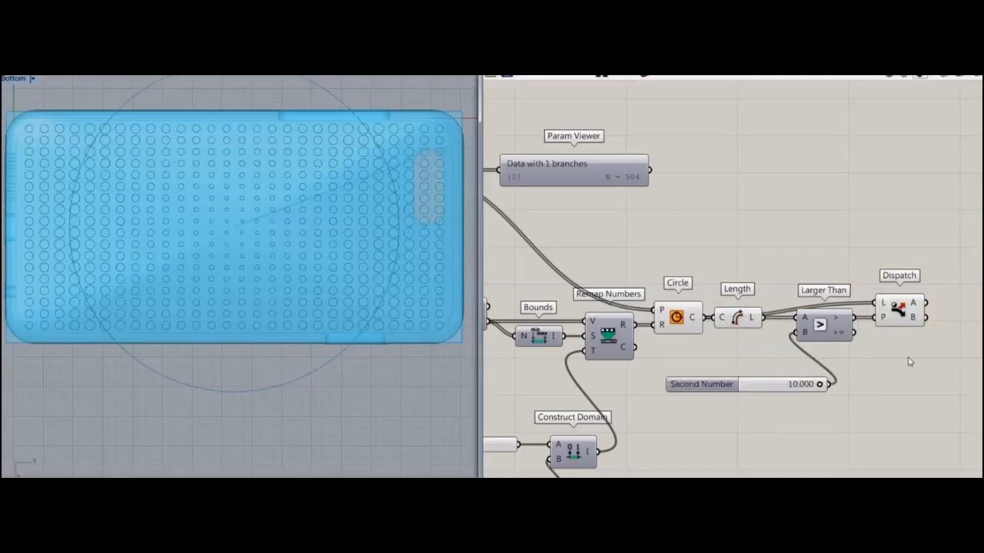
# - Add a Curve parameter and connect it to the new Dispatch's A output
pyautogui.moveTo(908, 361); pyautogui.dragTo(794, 384, button='right')
pyautogui.doubleClick(860, 314)
pyautogui.write('cur')
pyautogui.click(830, 301)
pyautogui.moveTo(811, 325); pyautogui.dragTo(847, 329)
# - Hide the previews of the components from the remapped Circle to Dispatch and select the output Curve parameter
pyautogui.moveTo(829, 261); pyautogui.dragTo(509, 412)
pyautogui.middleClick(698, 272)
pyautogui.click(707, 254)
pyautogui.click(848, 327)
# - Set the circle-length threshold slider on Larger Than's B input to about 6.784
pyautogui.moveTo(627, 412); pyautogui.dragTo(779, 311, button='right')
pyautogui.scroll(3, 779, 312)
pyautogui.scroll(3, 778, 309)
pyautogui.moveTo(837, 357); pyautogui.dragTo(697, 360)
pyautogui.scroll(-5, 348, 332)
pyautogui.scroll(-1, 348, 332)
pyautogui.scroll(4, 419, 335)
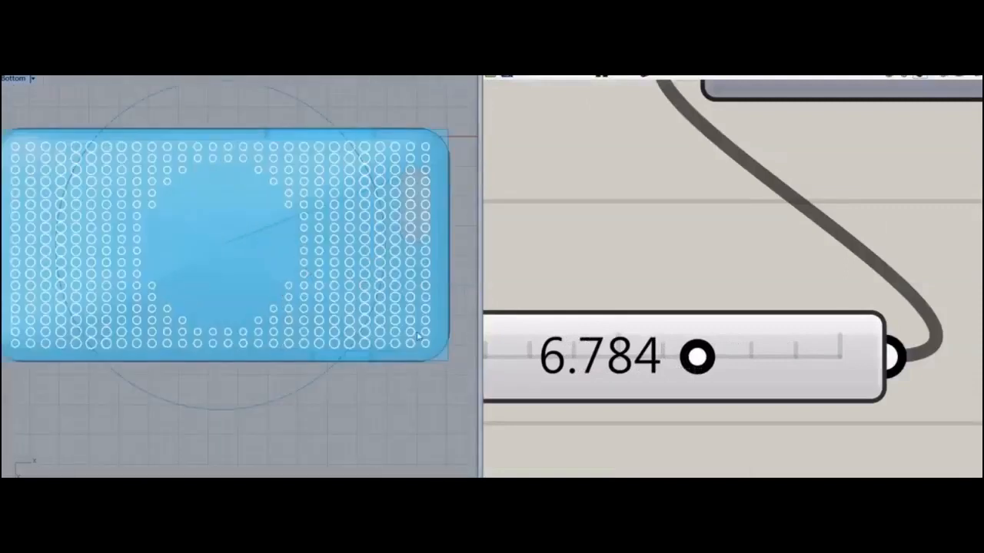
# - Put a group around the Pull Point component that is fed by the central Circle
pyautogui.scroll(-5, 667, 338)
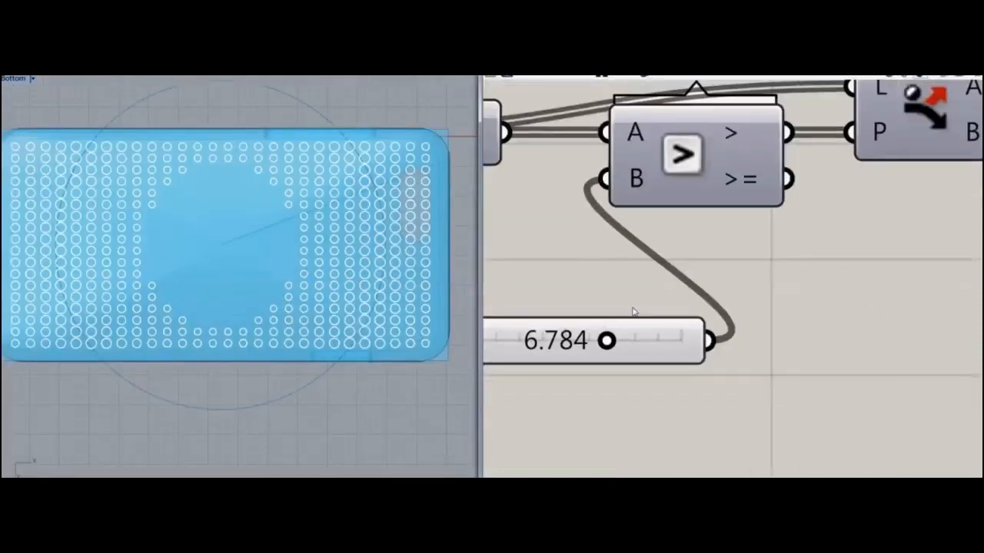
pyautogui.scroll(3, 528, 330)
pyautogui.moveTo(528, 330); pyautogui.dragTo(765, 247, button='right')
pyautogui.click(672, 253)
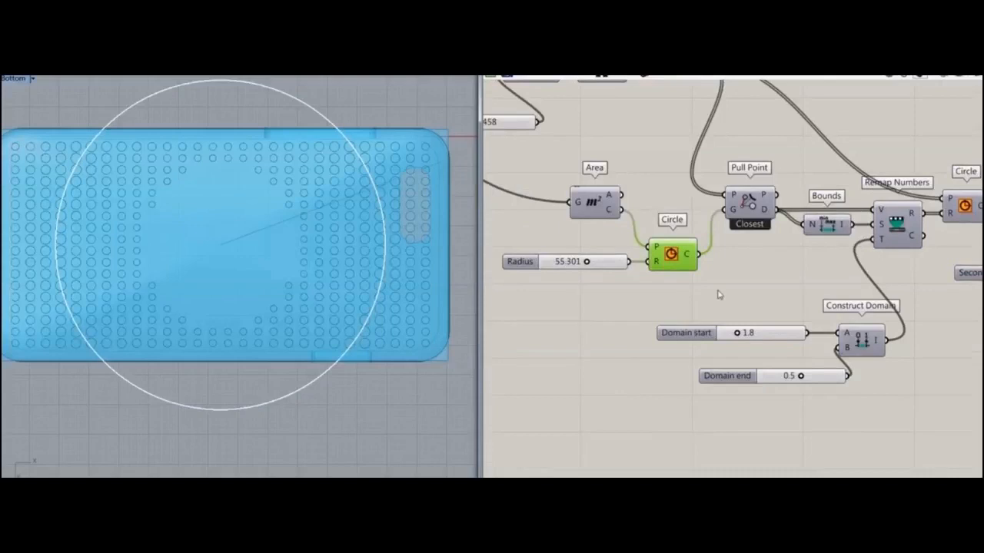
pyautogui.click(751, 221)
pyautogui.click(708, 354)
pyautogui.moveTo(708, 353); pyautogui.dragTo(755, 310, button='right')
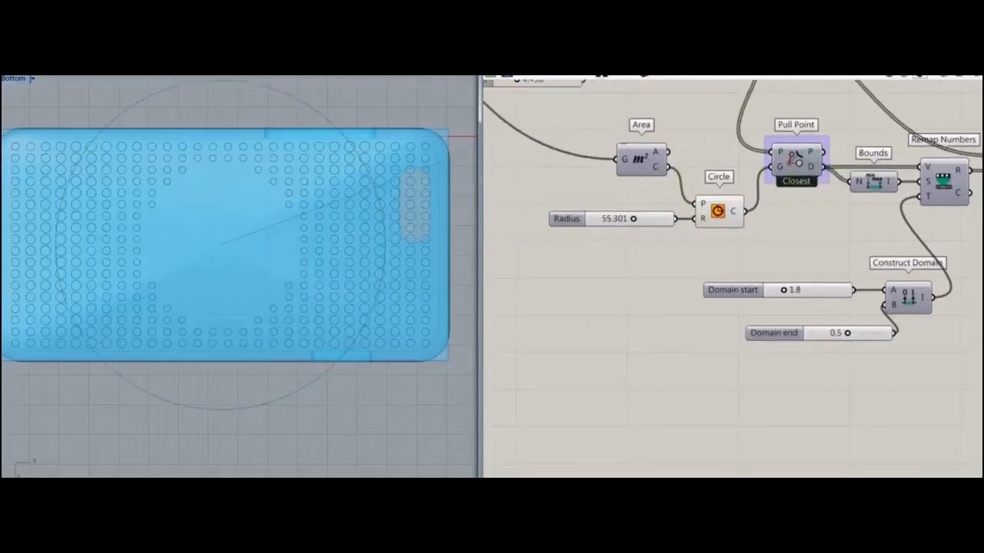
# - Add a Curve parameter and reference the wavy curve crossing the phone case
pyautogui.scroll(-4, 134, 188)
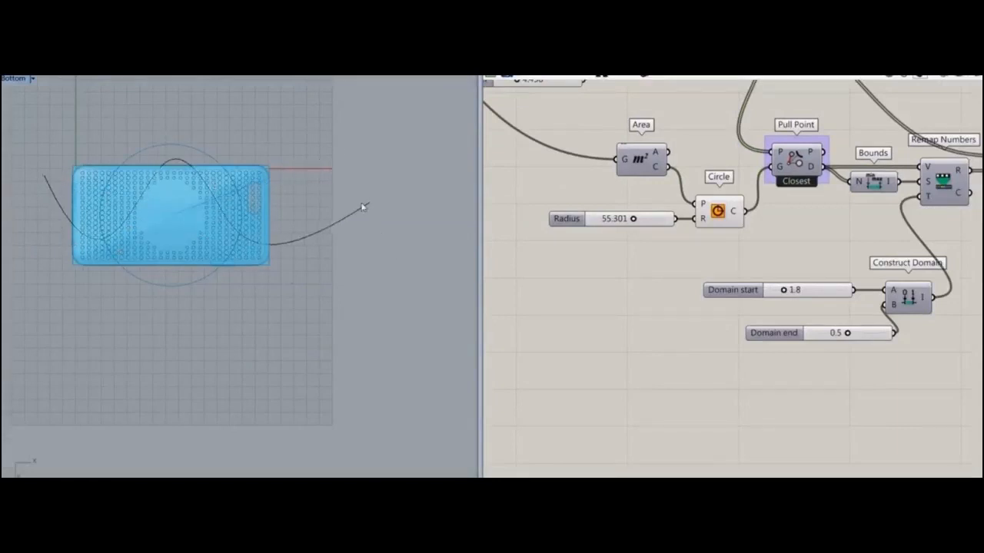
pyautogui.moveTo(748, 277); pyautogui.dragTo(644, 258, button='right')
pyautogui.scroll(-1, 643, 259)
pyautogui.doubleClick(744, 388)
pyautogui.write('curve')
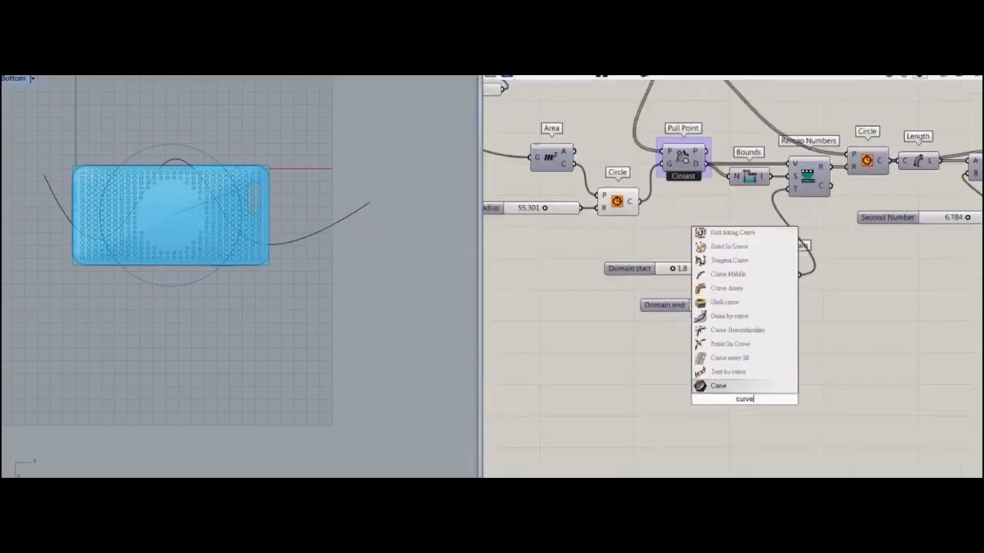
pyautogui.click(743, 389)
pyautogui.rightClick(747, 400)
pyautogui.click(795, 446)
pyautogui.click(317, 234)
# - Reposition the referenced Curve parameter below the Domain end slider
pyautogui.scroll(3, 744, 390)
pyautogui.moveTo(730, 398); pyautogui.dragTo(881, 259)
pyautogui.scroll(-5, 715, 343)
pyautogui.scroll(2, 683, 321)
pyautogui.moveTo(673, 331); pyautogui.dragTo(512, 380)
pyautogui.moveTo(532, 382); pyautogui.dragTo(582, 381, button='right')
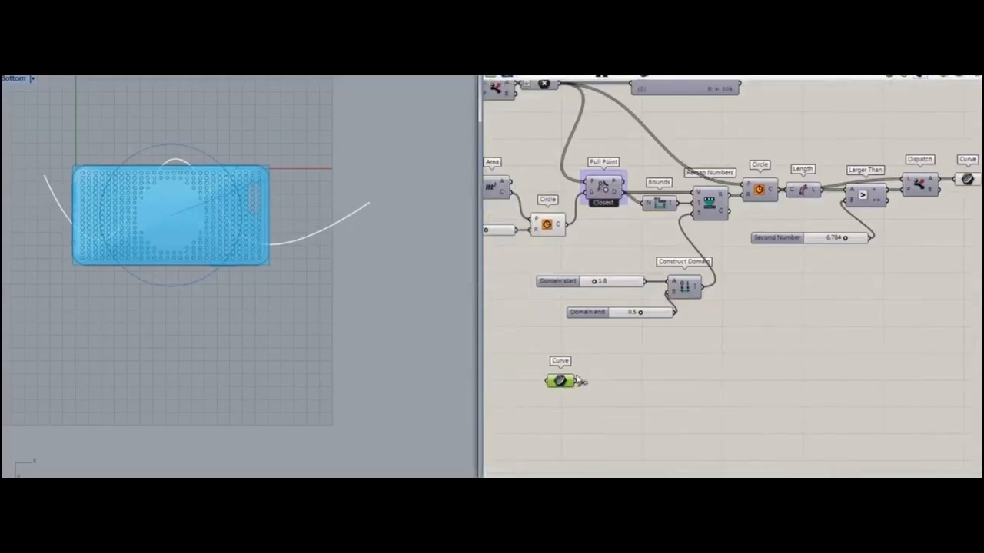
# - Add a Project component, feeding it the referenced Curve as the curve and the upper Surface parameter as the Brep
pyautogui.moveTo(550, 203); pyautogui.dragTo(548, 206)
pyautogui.doubleClick(651, 380)
pyautogui.write('pl')
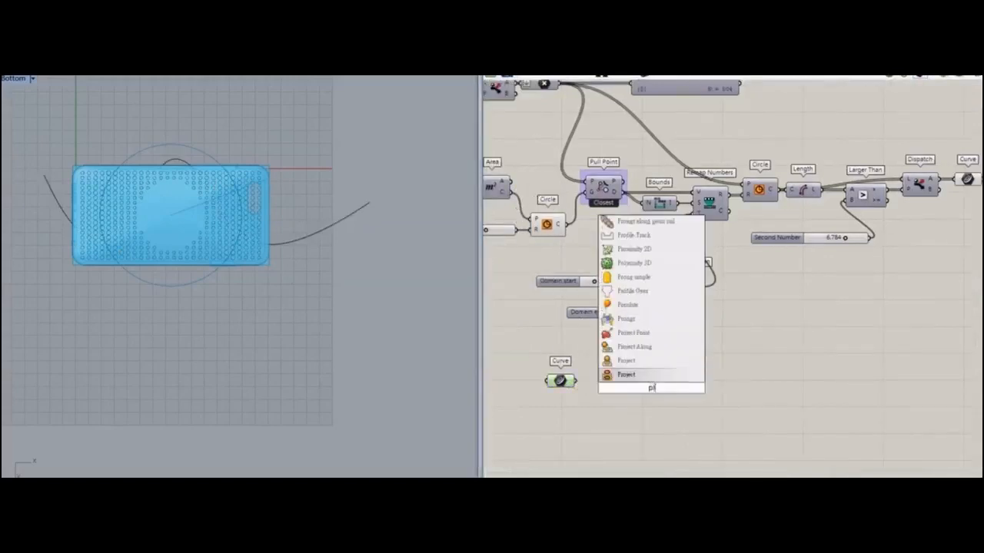
pyautogui.press('Return')
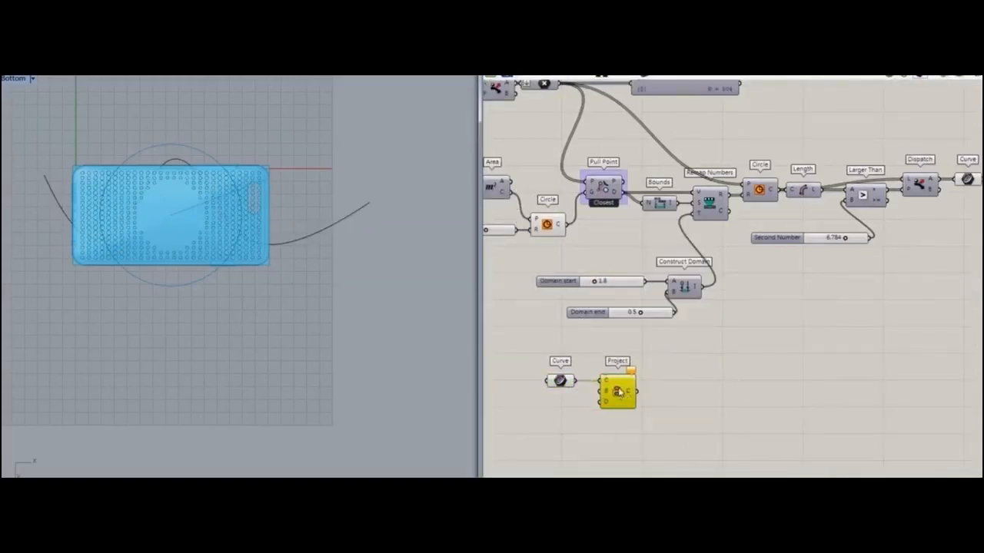
pyautogui.scroll(-4, 853, 359)
pyautogui.scroll(2, 596, 219)
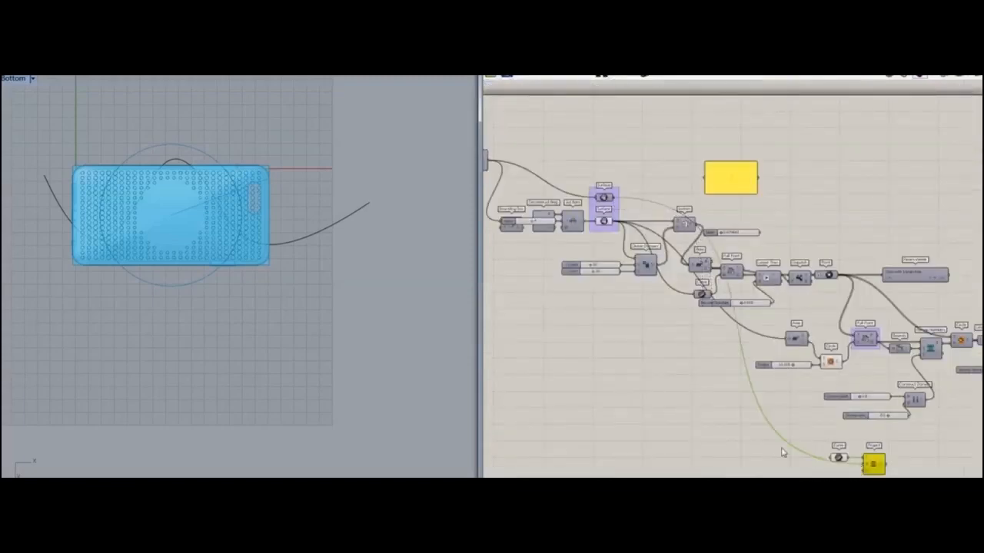
# - Add a Unit Z vector below the Curve parameter and connect it to Project's D input
pyautogui.moveTo(782, 452); pyautogui.dragTo(595, 315, button='right')
pyautogui.scroll(5, 670, 335)
pyautogui.doubleClick(636, 341)
pyautogui.write('z')
pyautogui.click(621, 328)
pyautogui.moveTo(689, 334); pyautogui.dragTo(651, 342)
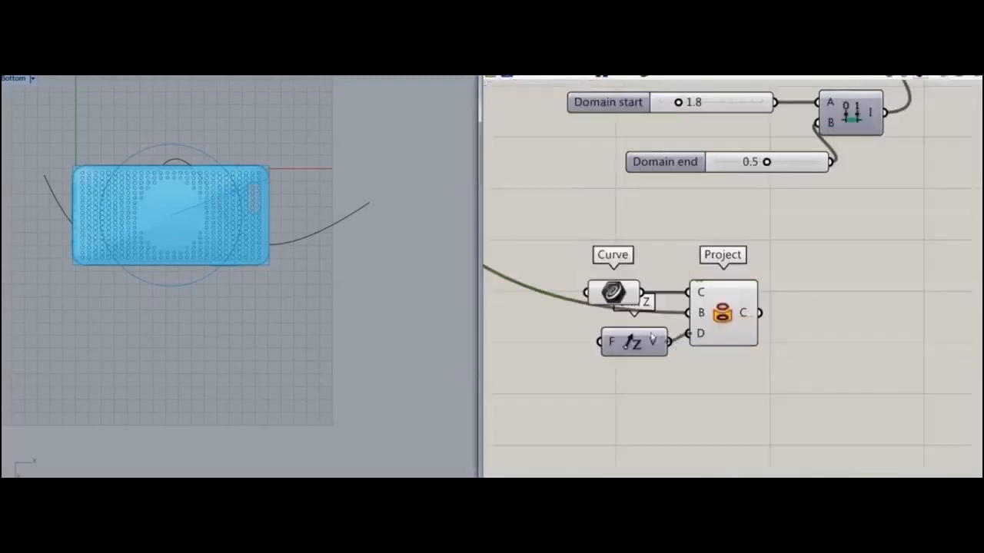
pyautogui.click(650, 340)
# - Connect Project's output to the grouped Pull Point's G input in place of the central Circle
pyautogui.scroll(-5, 640, 283)
pyautogui.moveTo(872, 425); pyautogui.dragTo(775, 318, button='right')
pyautogui.scroll(3, 775, 317)
pyautogui.moveTo(741, 395); pyautogui.dragTo(670, 120)
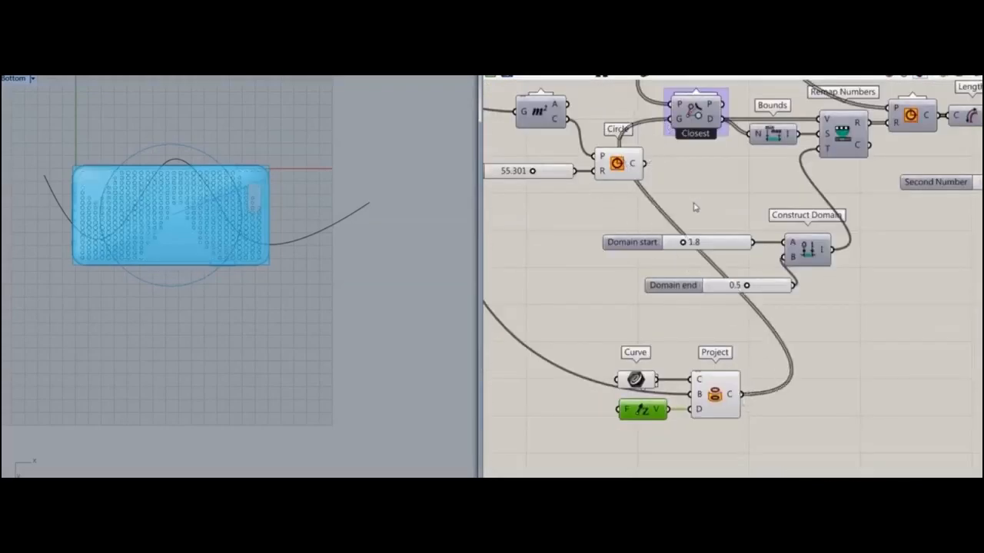
# - Pull the curve's upper middle control point down inside the phone case outline
pyautogui.moveTo(767, 359); pyautogui.dragTo(810, 307, button='right')
pyautogui.scroll(4, 740, 391)
pyautogui.moveTo(739, 391); pyautogui.dragTo(853, 418, button='right')
pyautogui.moveTo(282, 211); pyautogui.dragTo(346, 225, button='right')
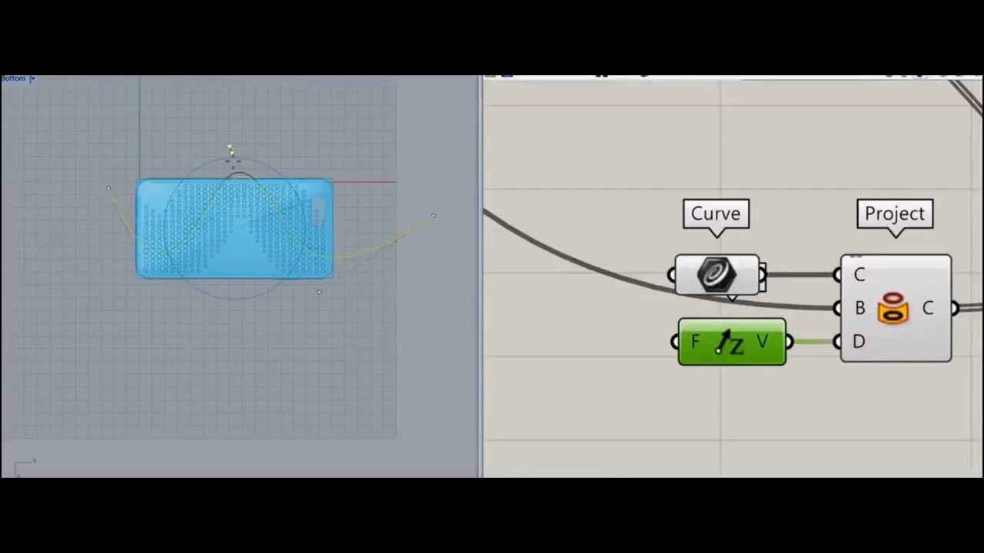
pyautogui.moveTo(230, 150); pyautogui.dragTo(235, 203)
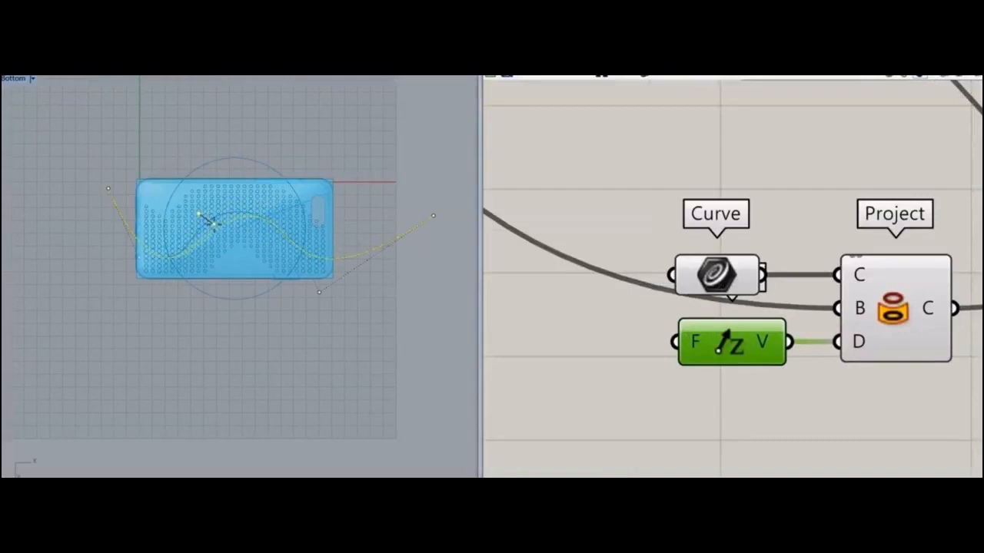
# - Set the Domain end slider to 0.4
pyautogui.scroll(6, 291, 218)
pyautogui.scroll(-4, 717, 245)
pyautogui.moveTo(731, 243); pyautogui.dragTo(674, 476, button='right')
pyautogui.scroll(-2, 729, 300)
pyautogui.scroll(-1, 729, 301)
pyautogui.scroll(6, 738, 315)
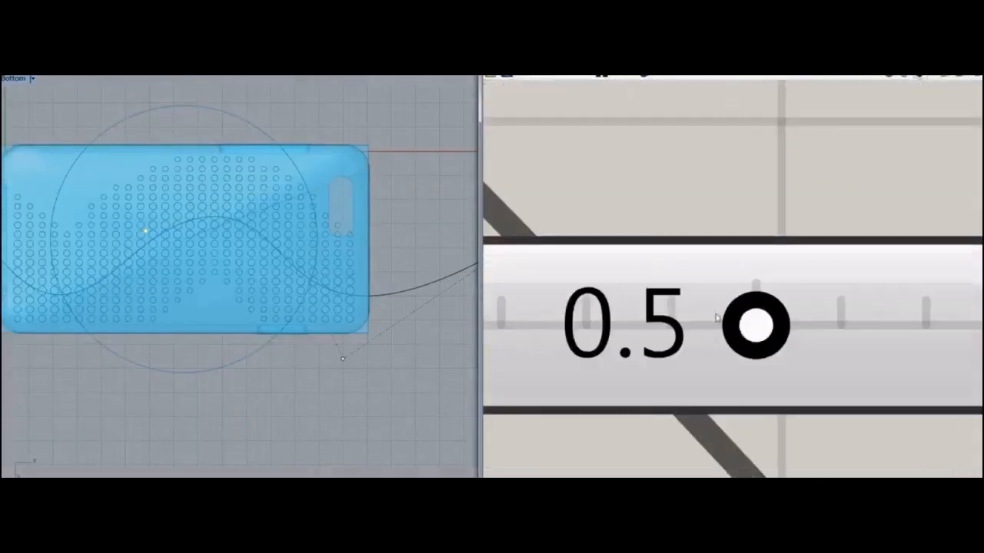
pyautogui.click(745, 326)
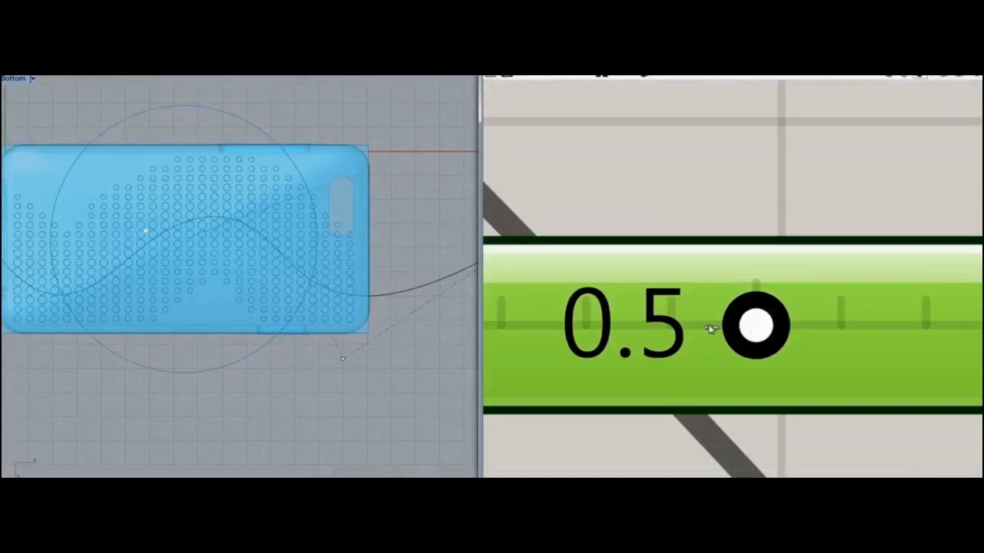
pyautogui.moveTo(711, 329); pyautogui.dragTo(694, 329)
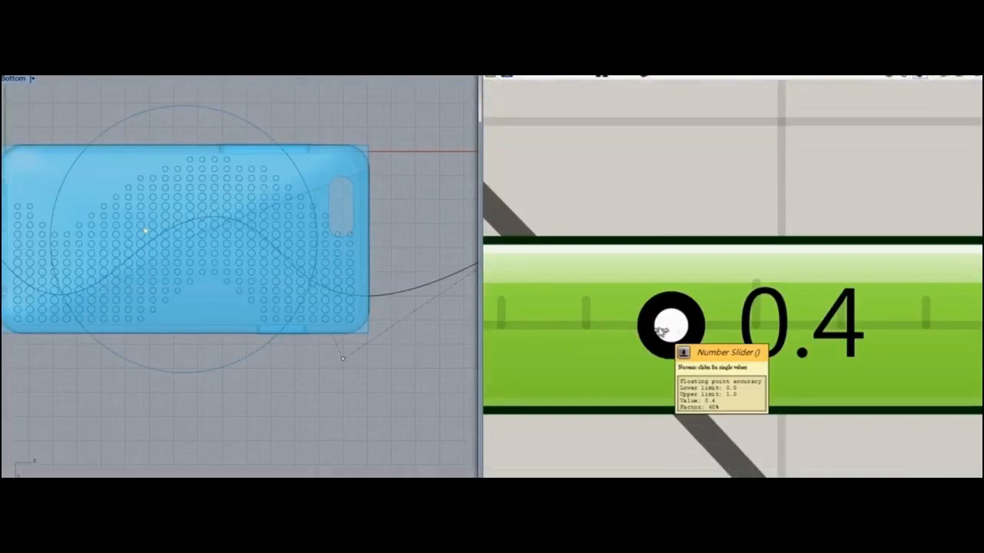
pyautogui.scroll(-3, 794, 306)
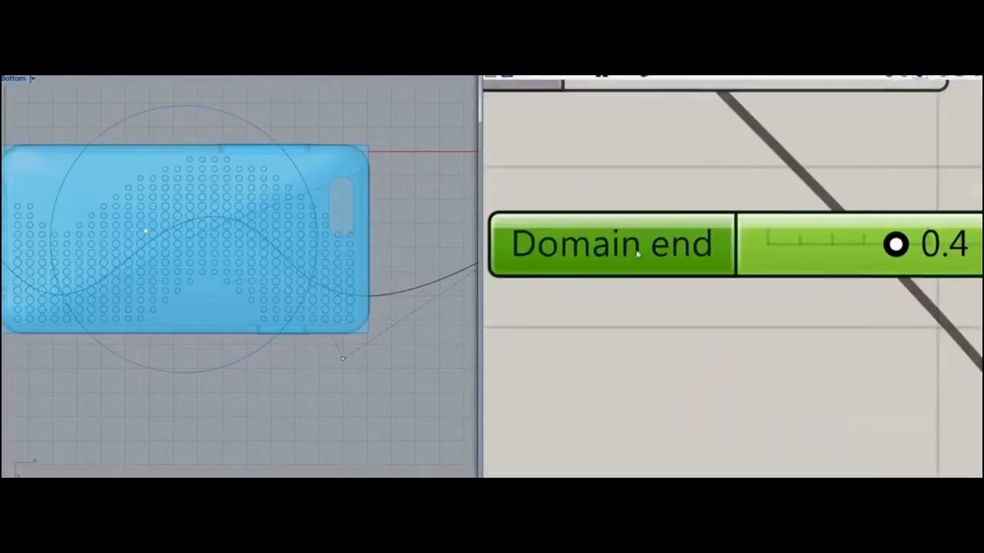
# - Increase the Domain end slider's decimal precision and set its value to about 0.074
pyautogui.doubleClick(637, 248)
pyautogui.click(687, 344)
pyautogui.scroll(3, 704, 338)
pyautogui.moveTo(703, 325); pyautogui.dragTo(544, 329)
pyautogui.scroll(-3, 661, 362)
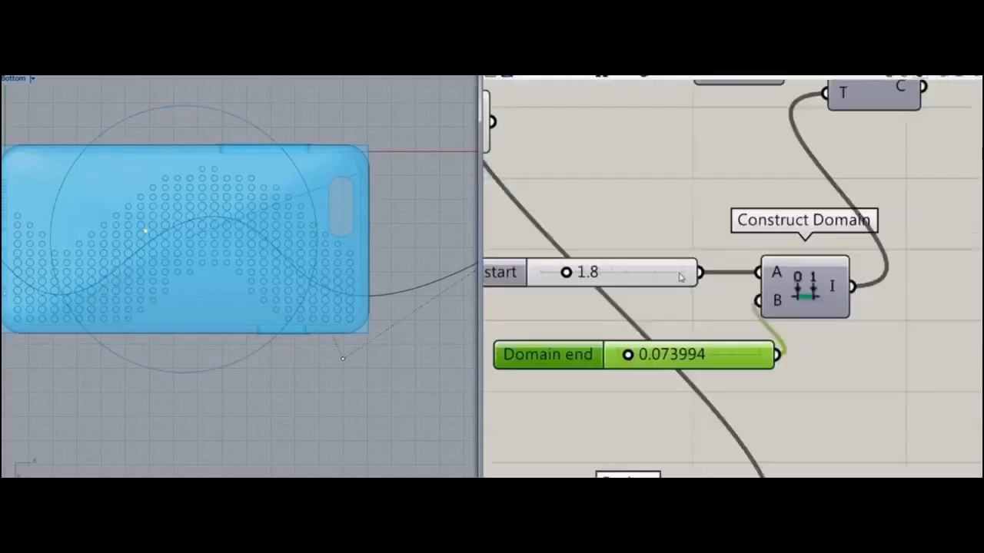
# - Increase the Domain start slider's decimal precision and set its value to about 1.529
pyautogui.scroll(3, 510, 272)
pyautogui.rightClick(527, 282)
pyautogui.click(523, 254)
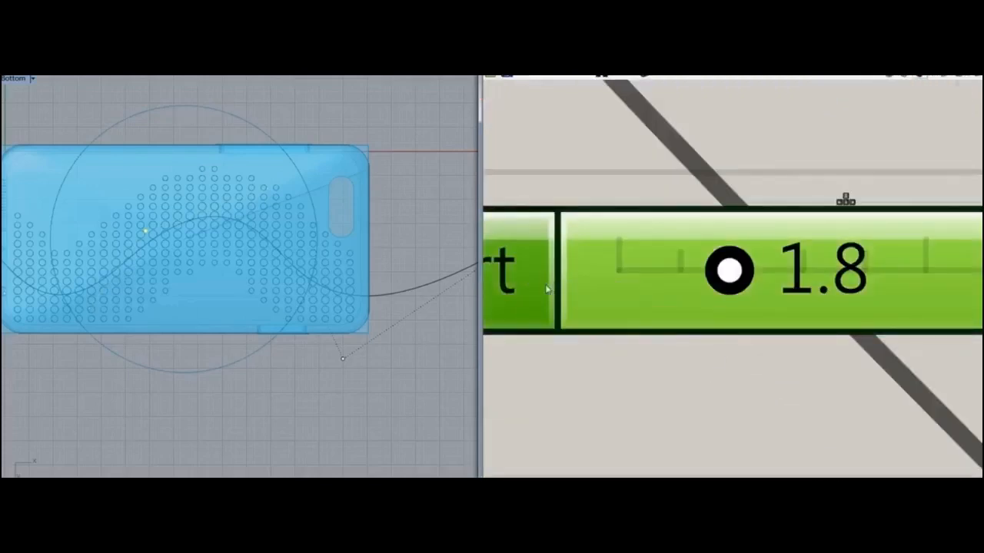
pyautogui.doubleClick(545, 285)
pyautogui.moveTo(543, 274); pyautogui.dragTo(707, 278)
pyautogui.click(558, 382)
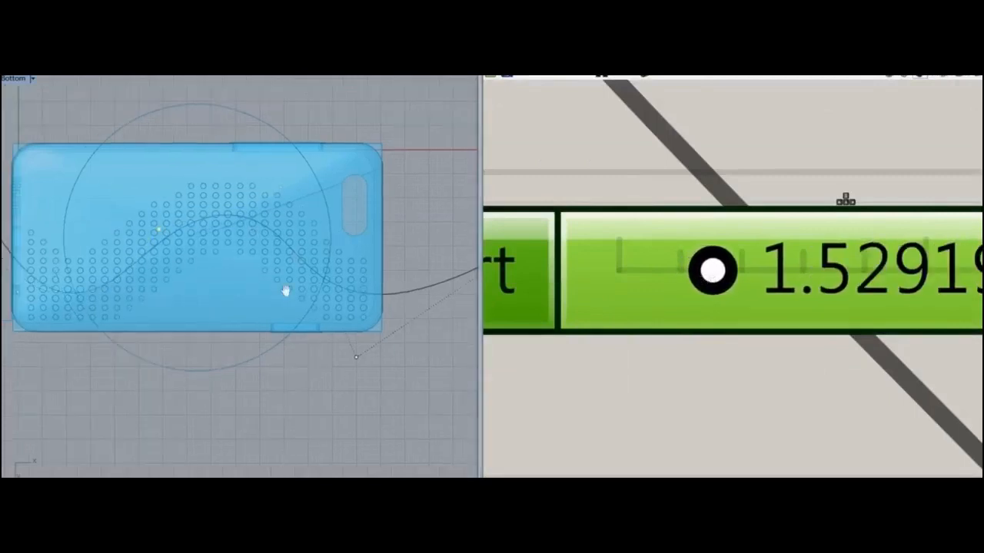
# - Select the Curve parameter after Dispatch to examine the filtered circles on the phone case
pyautogui.scroll(-3, 361, 292)
pyautogui.scroll(-6, 773, 321)
pyautogui.scroll(2, 774, 322)
pyautogui.moveTo(753, 321); pyautogui.dragTo(547, 382, button='right')
pyautogui.scroll(-2, 553, 380)
pyautogui.click(847, 216)
pyautogui.moveTo(334, 251); pyautogui.dragTo(306, 236, button='right')
pyautogui.moveTo(779, 267); pyautogui.dragTo(688, 284, button='right')
pyautogui.click(696, 281)
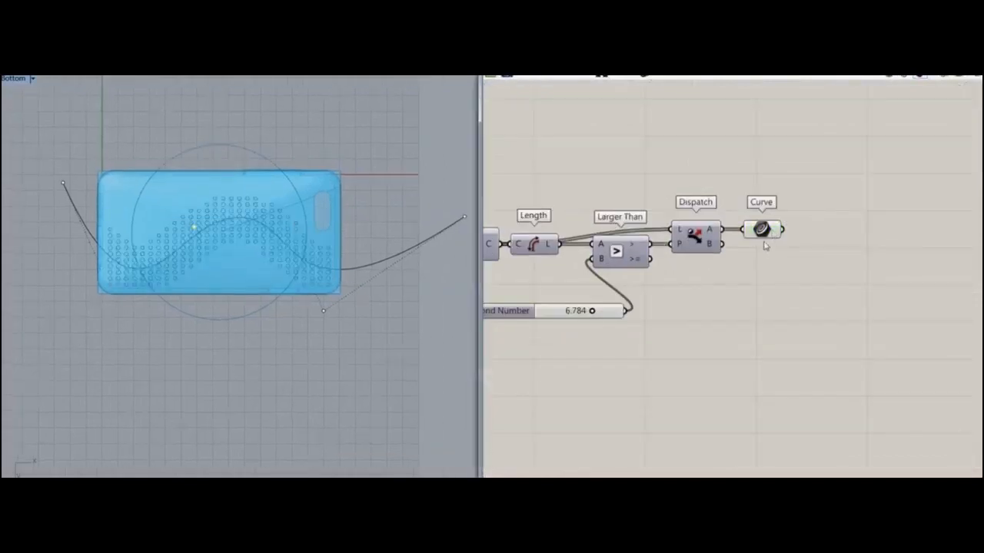
pyautogui.click(763, 234)
pyautogui.moveTo(779, 284); pyautogui.dragTo(728, 297, button='right')
pyautogui.scroll(3, 640, 257)
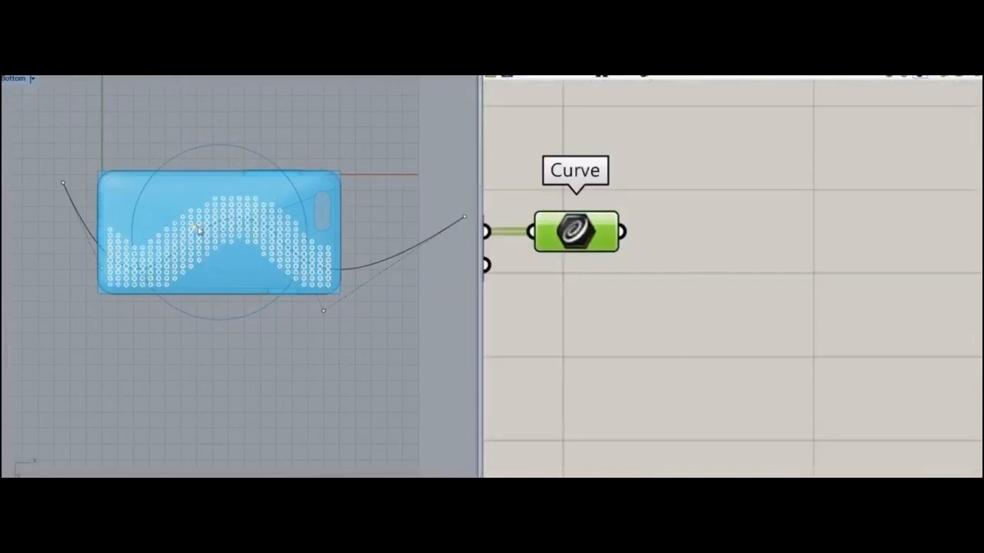
# - Move the attractor curve's middle control point up near the phone case's upper edge
pyautogui.moveTo(194, 192); pyautogui.dragTo(193, 180)
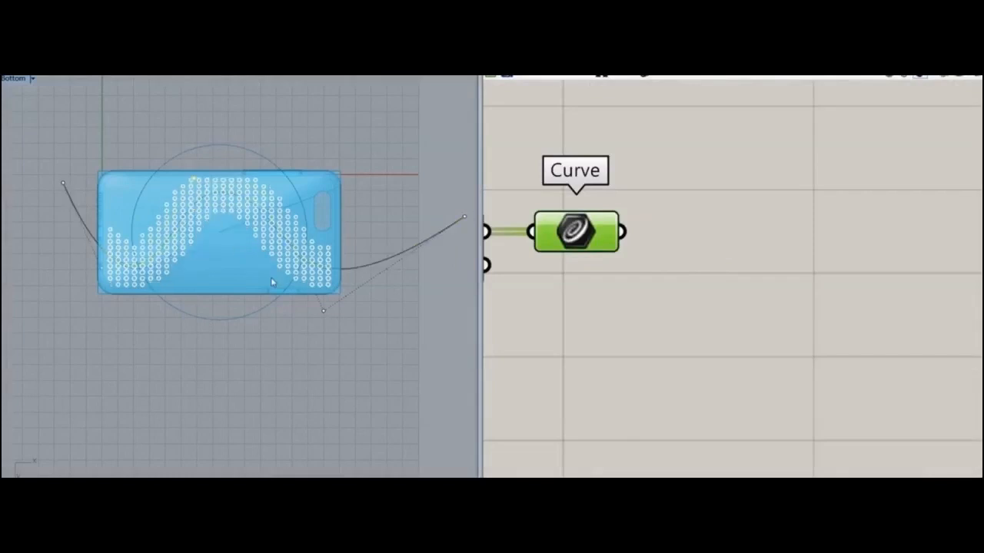
pyautogui.moveTo(657, 280); pyautogui.dragTo(697, 286, button='right')
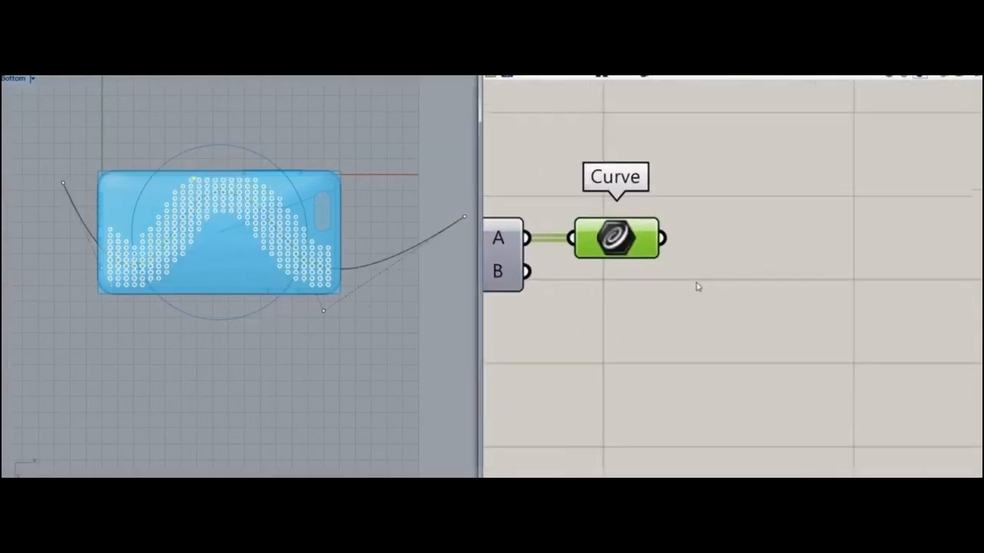
pyautogui.moveTo(294, 300); pyautogui.dragTo(273, 304, button='right')
# - Add a Param Viewer above the Curve parameter that follows Dispatch and connect the two
pyautogui.click(835, 162)
pyautogui.moveTo(729, 242); pyautogui.dragTo(729, 178)
pyautogui.moveTo(662, 238); pyautogui.dragTo(673, 144)
pyautogui.moveTo(821, 219); pyautogui.dragTo(621, 312, button='right')
pyautogui.moveTo(802, 235); pyautogui.dragTo(607, 235)
pyautogui.moveTo(572, 232); pyautogui.dragTo(774, 217, button='right')
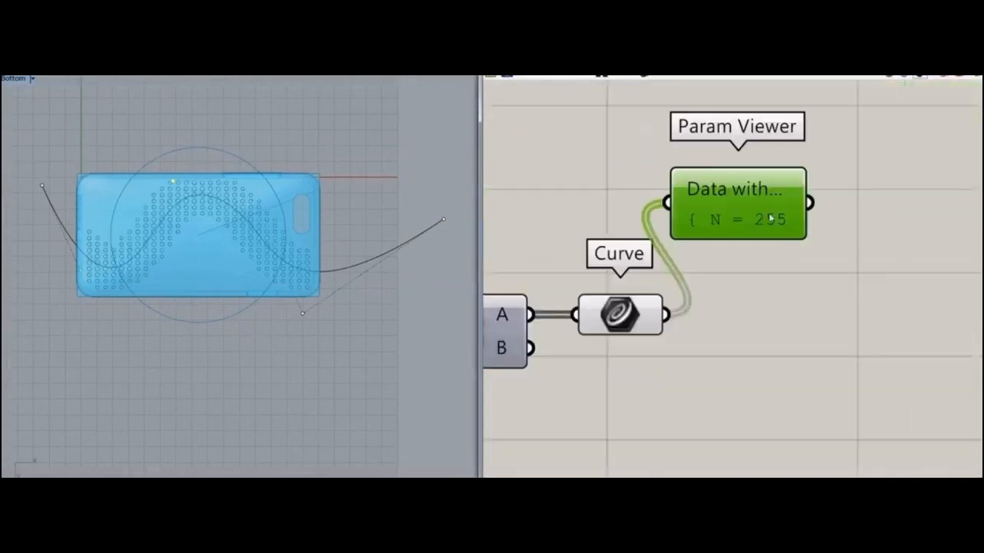
pyautogui.moveTo(773, 217); pyautogui.dragTo(797, 216)
# - Add an Area component below the filtered Curve parameter and connect the curves to its G input
pyautogui.moveTo(738, 359); pyautogui.dragTo(732, 214, button='right')
pyautogui.click(635, 168)
pyautogui.scroll(10, 240, 218)
pyautogui.moveTo(241, 220); pyautogui.dragTo(258, 231, button='right')
pyautogui.scroll(-2, 258, 232)
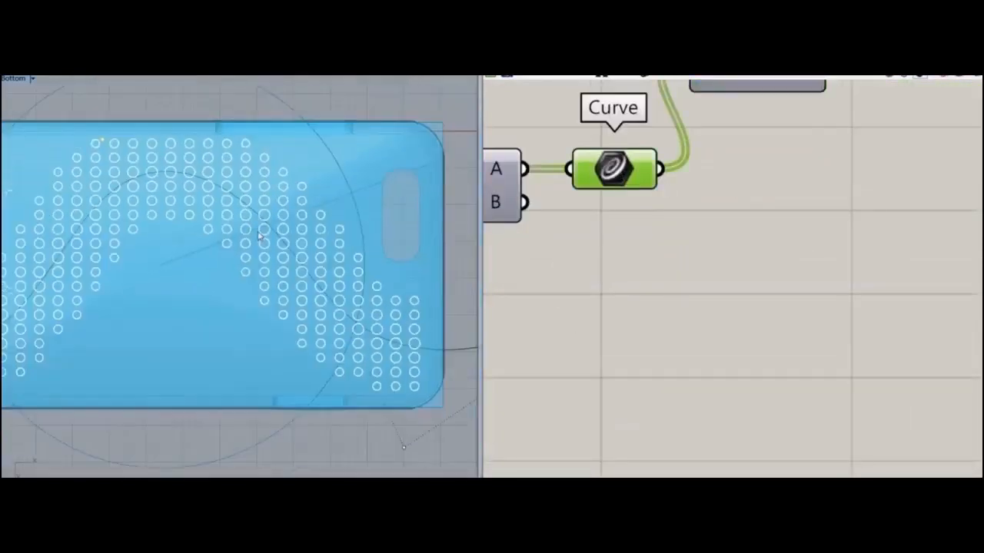
pyautogui.click(775, 224)
pyautogui.doubleClick(777, 228)
pyautogui.write('a')
pyautogui.moveTo(770, 242); pyautogui.dragTo(679, 339)
pyautogui.moveTo(679, 338); pyautogui.dragTo(671, 252, button='right')
pyautogui.moveTo(672, 251); pyautogui.dragTo(684, 277)
# - Add a Random component and place it beside and below the new Area component
pyautogui.scroll(-3, 803, 259)
pyautogui.click(830, 265)
pyautogui.moveTo(857, 268); pyautogui.dragTo(769, 302, button='right')
pyautogui.scroll(2, 769, 302)
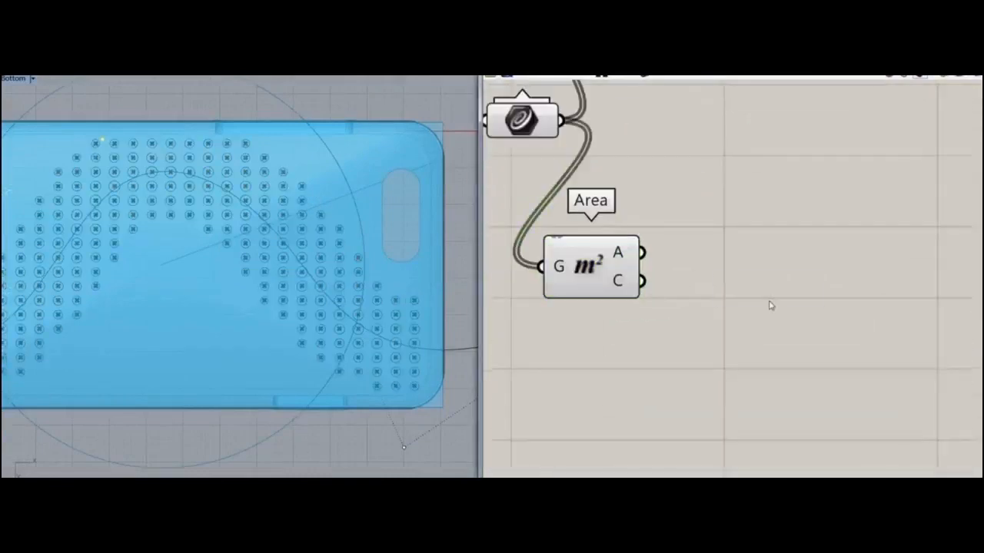
pyautogui.doubleClick(771, 305)
pyautogui.write('random')
pyautogui.press('Return')
pyautogui.click(618, 284)
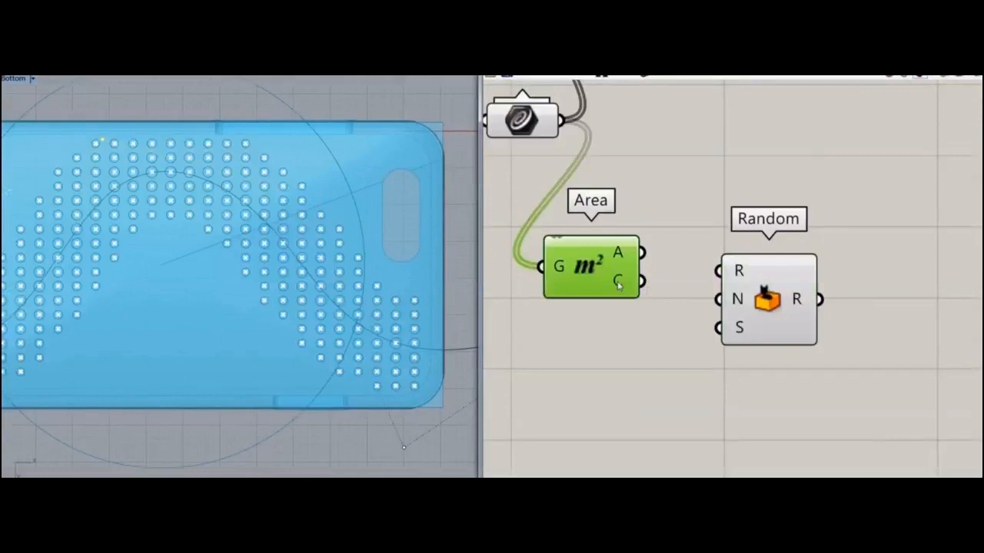
pyautogui.moveTo(741, 289); pyautogui.dragTo(735, 299)
pyautogui.moveTo(714, 341); pyautogui.dragTo(717, 331, button='right')
pyautogui.rightClick(636, 271)
pyautogui.moveTo(678, 304)
pyautogui.click(746, 306)
pyautogui.moveTo(755, 302); pyautogui.dragTo(774, 352)
# - Add a Circle component centred on Area's centroids and arrange it with Random below the wire
pyautogui.doubleClick(719, 211)
pyautogui.write('circle')
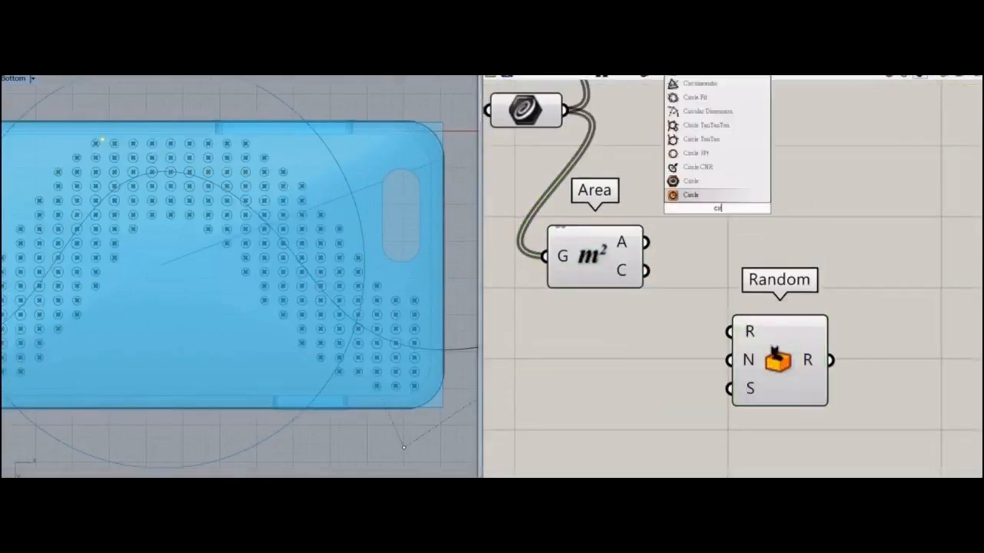
pyautogui.click(724, 185)
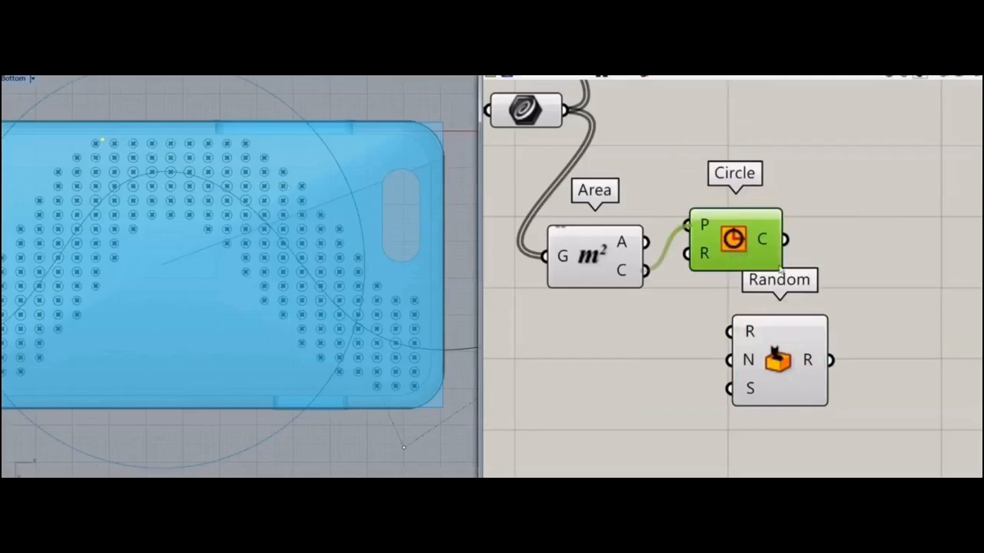
pyautogui.moveTo(779, 268); pyautogui.dragTo(926, 314)
pyautogui.moveTo(779, 369); pyautogui.dragTo(677, 436)
pyautogui.scroll(-3, 790, 268)
pyautogui.moveTo(731, 352); pyautogui.dragTo(764, 342)
# - Add a List Length component that counts the filtered curves and connect it to Random's N input
pyautogui.doubleClick(747, 196)
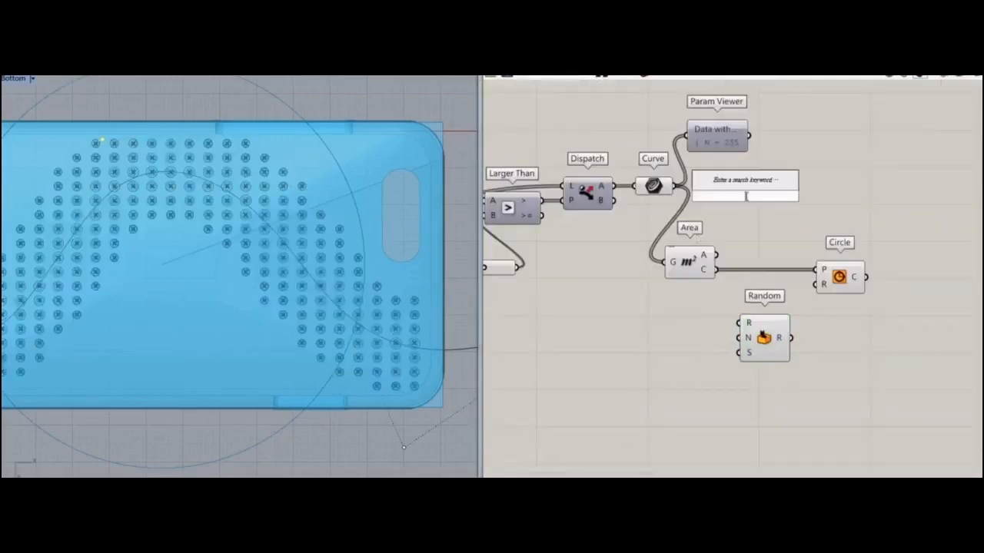
pyautogui.write('list le')
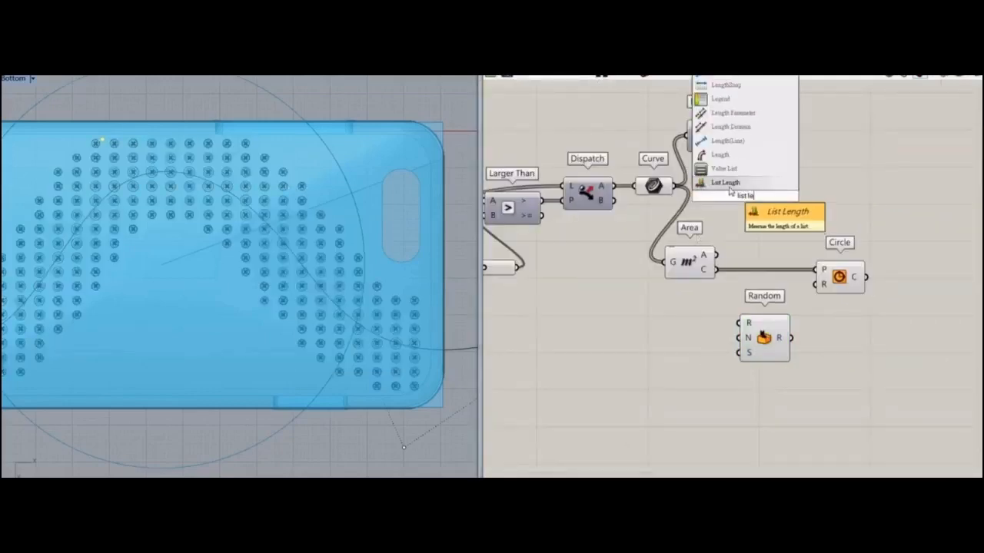
pyautogui.click(729, 184)
pyautogui.scroll(3, 754, 125)
pyautogui.rightClick(612, 225)
pyautogui.click(632, 319)
pyautogui.moveTo(624, 227); pyautogui.dragTo(610, 406)
pyautogui.moveTo(631, 413); pyautogui.dragTo(614, 208, button='right')
pyautogui.moveTo(594, 198); pyautogui.dragTo(628, 272)
# - Place a Construct Domain component below List Length and connect it to Random's R input
pyautogui.moveTo(651, 352); pyautogui.dragTo(678, 328, button='right')
pyautogui.click(654, 307)
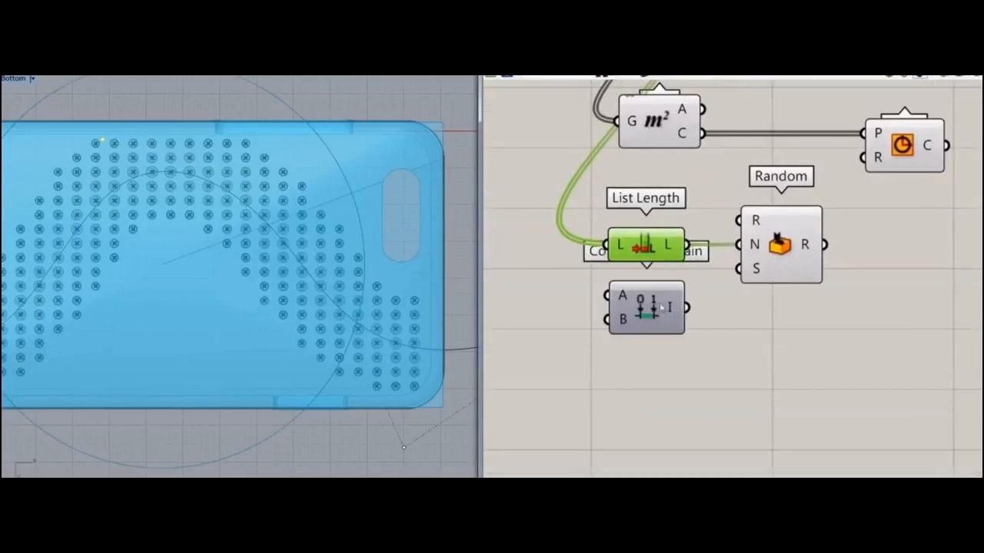
pyautogui.moveTo(649, 317); pyautogui.dragTo(648, 346)
pyautogui.moveTo(648, 358); pyautogui.dragTo(665, 346, button='right')
# - Move the note panel listing 1.8 and .5 next to the new Construct Domain component
pyautogui.scroll(-8, 752, 346)
pyautogui.scroll(4, 601, 258)
pyautogui.moveTo(569, 226); pyautogui.dragTo(888, 460)
pyautogui.moveTo(843, 410); pyautogui.dragTo(752, 339, button='right')
pyautogui.scroll(4, 752, 339)
pyautogui.moveTo(670, 318); pyautogui.dragTo(592, 198, button='right')
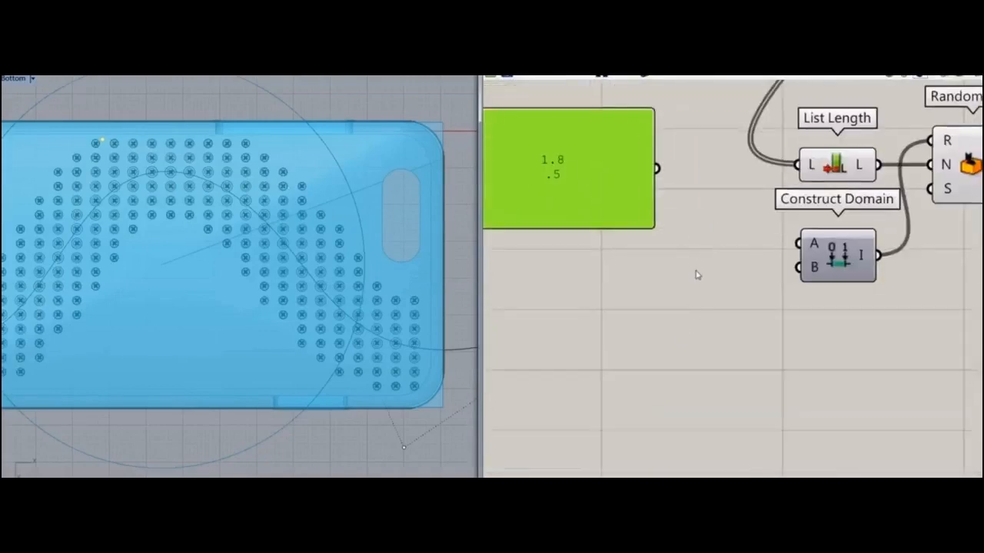
# - Add number sliders of 0.55 and 1.8 and connect them to the new Construct Domain's A and B inputs
pyautogui.doubleClick(697, 275)
pyautogui.write('1.8')
pyautogui.press('Return')
pyautogui.moveTo(737, 275); pyautogui.dragTo(701, 274)
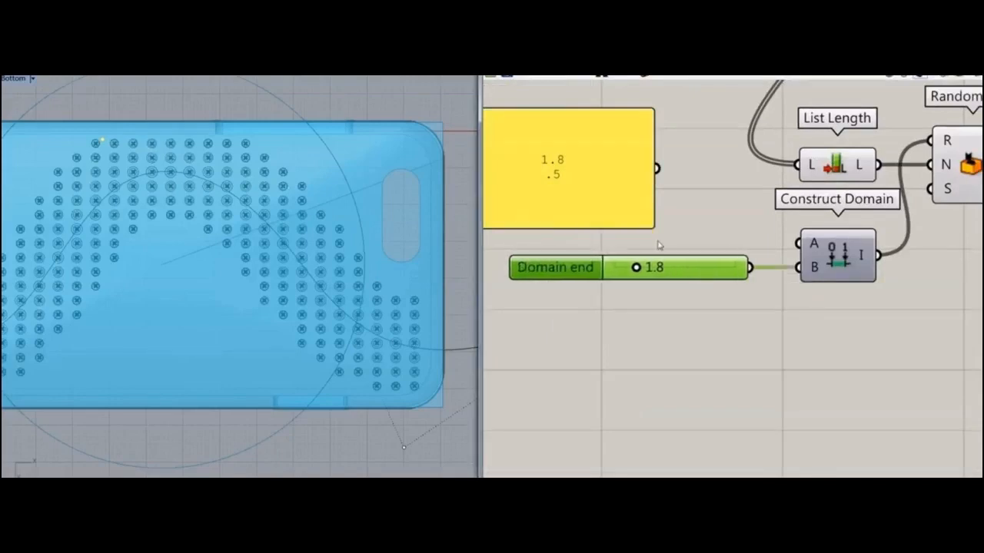
pyautogui.doubleClick(658, 240)
pyautogui.write('.5')
pyautogui.press('Return')
pyautogui.moveTo(718, 242)
pyautogui.mouseDown()
pyautogui.moveTo(679, 237)
pyautogui.moveTo(708, 243)
pyautogui.mouseUp()
# - Add a slider of 20 for Random's S input and connect Random's output to the new Circle's radius
pyautogui.moveTo(829, 349); pyautogui.dragTo(678, 354, button='right')
pyautogui.doubleClick(677, 352)
pyautogui.write('20')
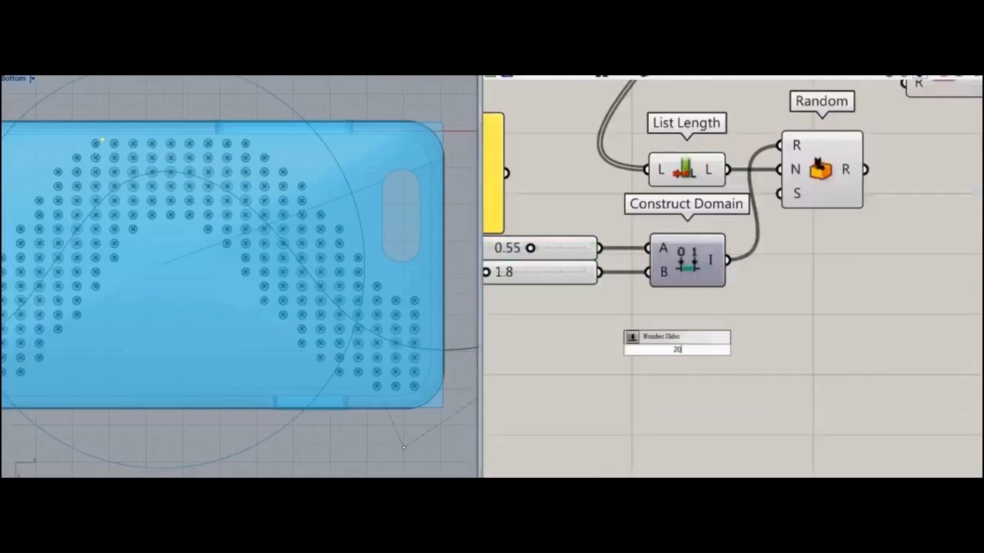
pyautogui.press('Return')
pyautogui.moveTo(779, 194); pyautogui.dragTo(755, 351)
pyautogui.moveTo(865, 190); pyautogui.dragTo(683, 394, button='right')
pyautogui.scroll(2, 683, 394)
pyautogui.moveTo(739, 258); pyautogui.dragTo(740, 254)
# - Hide the preview of every component except the final Circle and inspect the randomly sized circles on the case
pyautogui.scroll(-9, 838, 203)
pyautogui.moveTo(798, 114); pyautogui.dragTo(492, 400)
pyautogui.rightClick(739, 116)
pyautogui.click(757, 136)
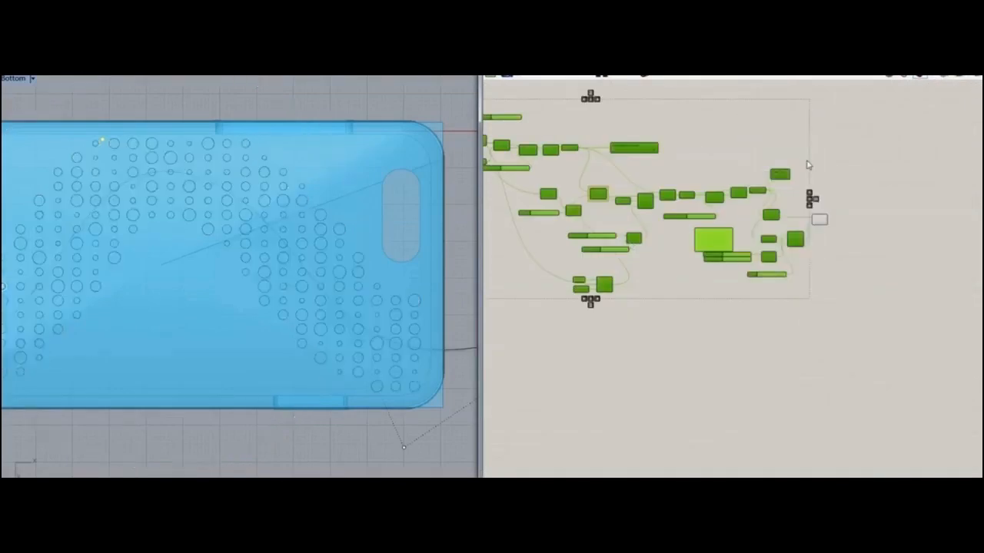
pyautogui.moveTo(850, 225); pyautogui.dragTo(776, 230, button='right')
pyautogui.scroll(1, 775, 230)
pyautogui.click(740, 224)
pyautogui.moveTo(279, 279); pyautogui.dragTo(376, 240, button='right')
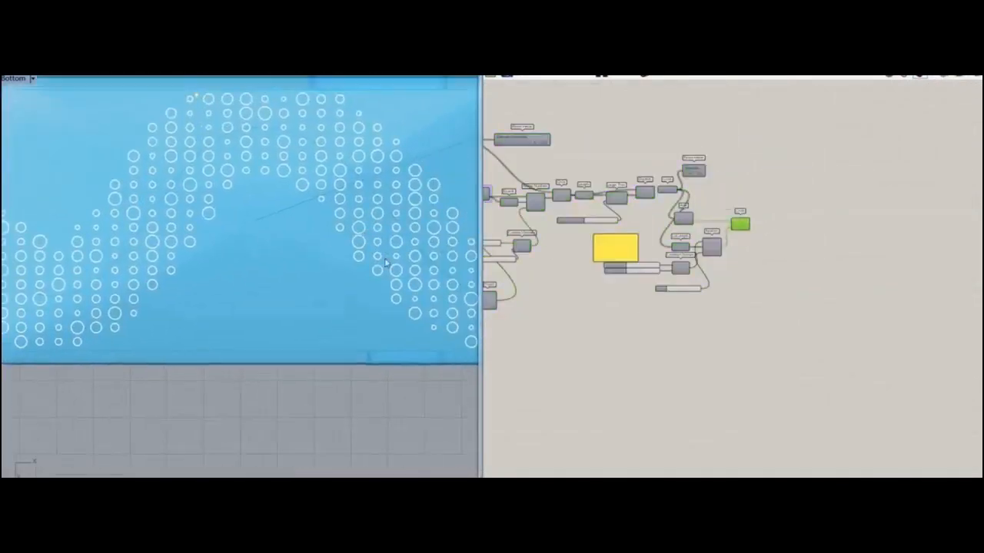
pyautogui.scroll(4, 782, 239)
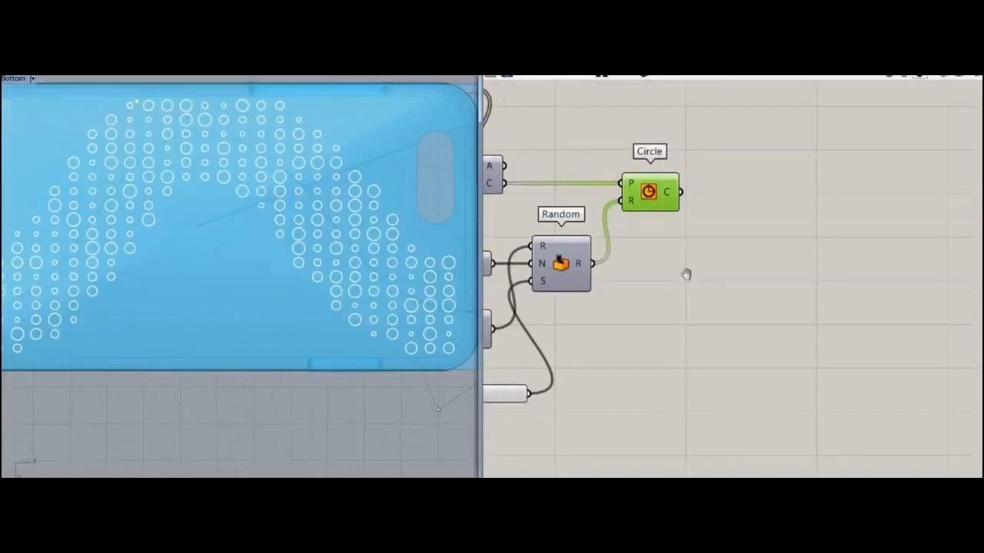
# - Add a Project component beside Circle, connecting Circle's output as the curves and the upper Surface parameter as the target Brep
pyautogui.moveTo(724, 215); pyautogui.dragTo(769, 216, button='right')
pyautogui.doubleClick(807, 240)
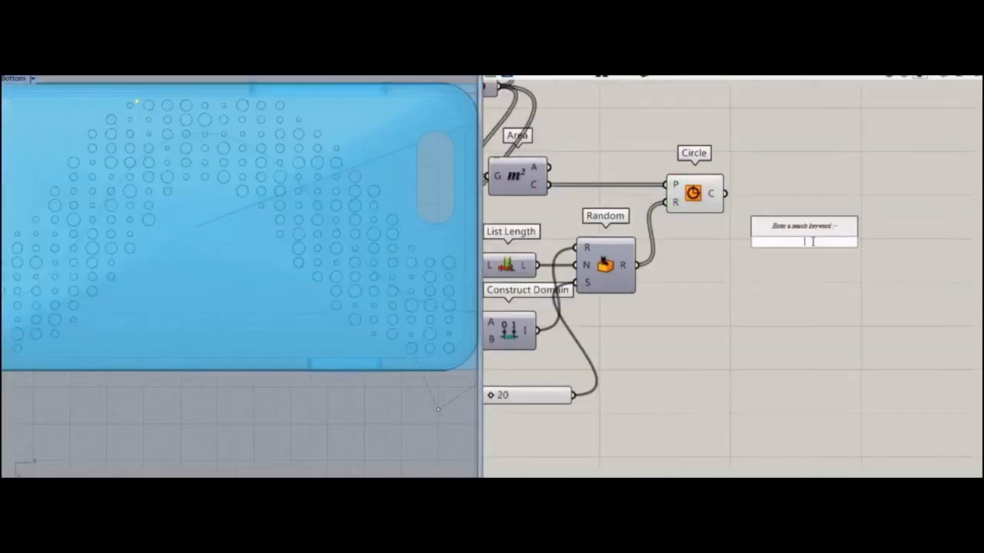
pyautogui.write('pro')
pyautogui.click(766, 229)
pyautogui.moveTo(797, 229); pyautogui.dragTo(814, 197)
pyautogui.click(853, 190)
pyautogui.scroll(-3, 843, 189)
pyautogui.moveTo(744, 238); pyautogui.dragTo(795, 235, button='right')
pyautogui.moveTo(881, 198); pyautogui.dragTo(878, 264)
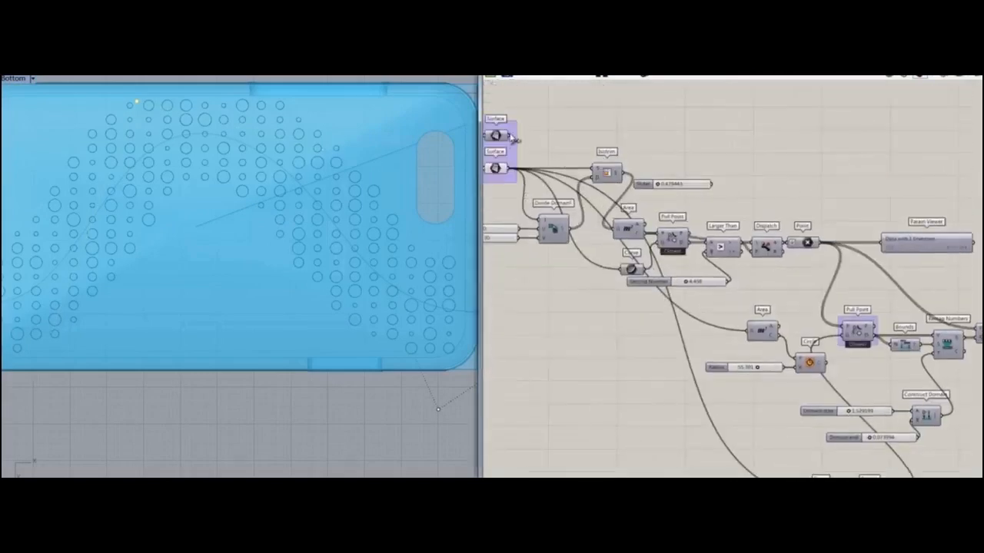
pyautogui.moveTo(511, 137); pyautogui.dragTo(938, 451)
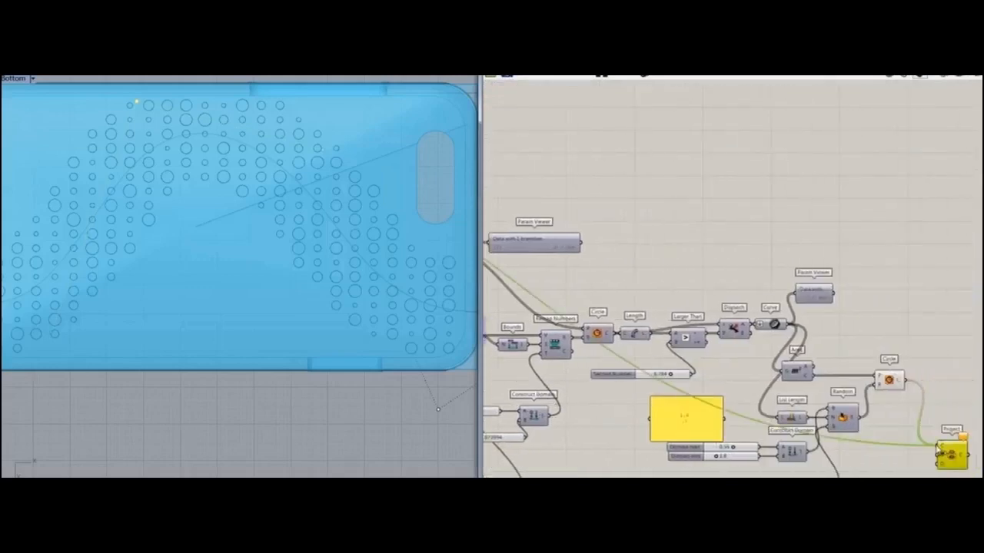
# - Add a Unit Z vector, connect it to Project's D input, and inspect the projected circles
pyautogui.scroll(5, 931, 465)
pyautogui.doubleClick(784, 355)
pyautogui.write('z')
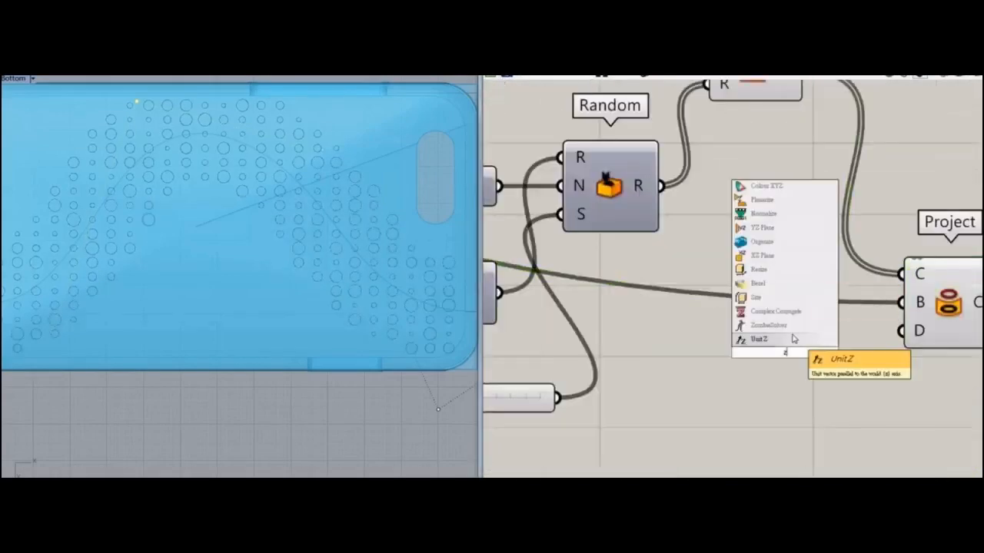
pyautogui.click(794, 338)
pyautogui.moveTo(804, 366); pyautogui.dragTo(835, 344)
pyautogui.click(945, 308)
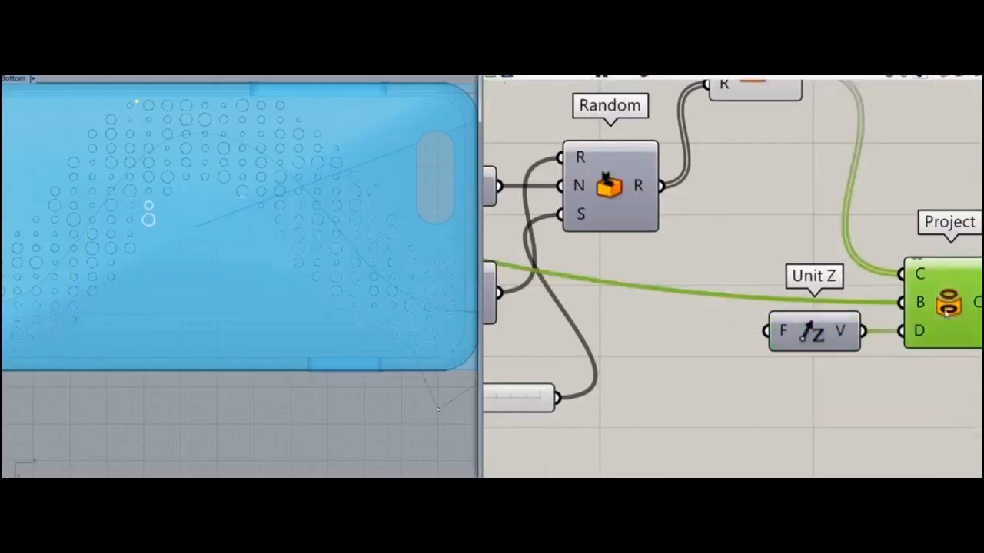
# - Add a Move component fed by the final Circle's output and connect a new Unit Z vector to its T input
pyautogui.scroll(-4, 641, 253)
pyautogui.doubleClick(777, 185)
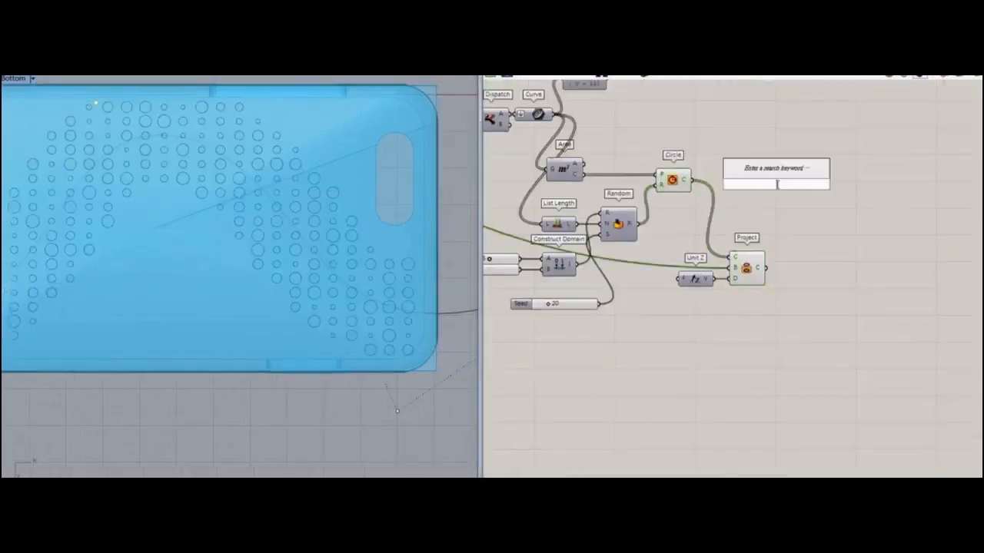
pyautogui.write('move')
pyautogui.press('Return')
pyautogui.moveTo(779, 187); pyautogui.dragTo(819, 190)
pyautogui.doubleClick(771, 205)
pyautogui.write('z')
pyautogui.click(760, 194)
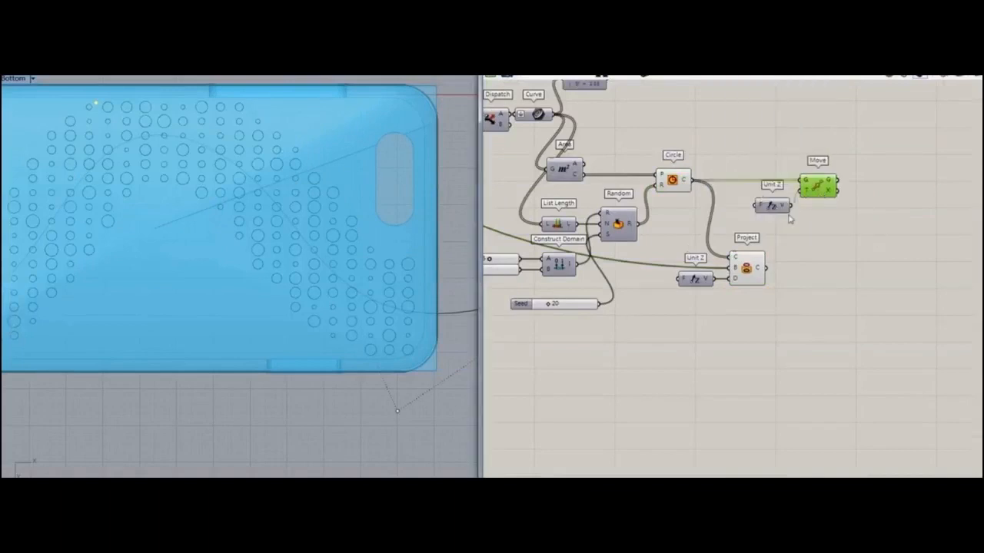
# - Add a Negative component feeding the new Unit Z's factor and connect a slider of 5 to its input
pyautogui.doubleClick(731, 137)
pyautogui.write('negative')
pyautogui.press('Return')
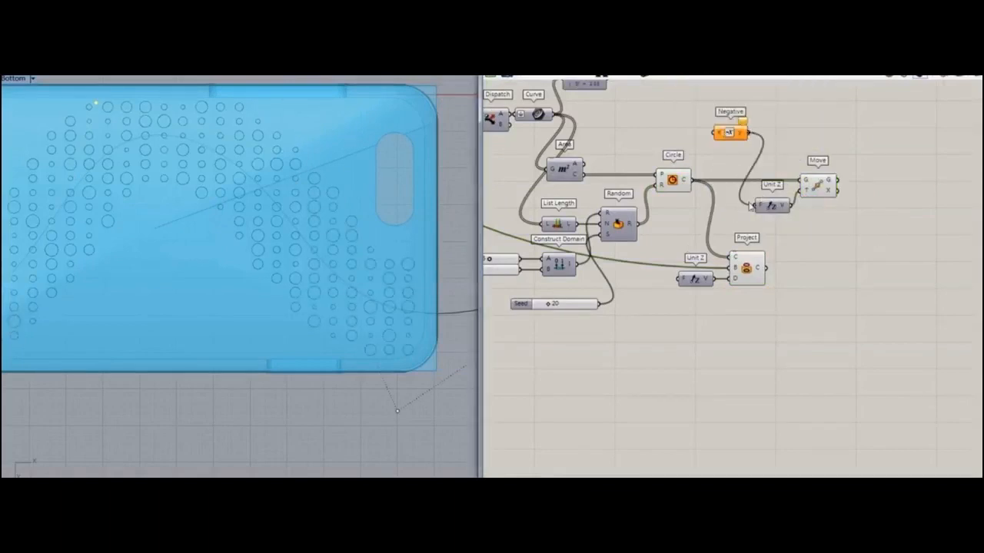
pyautogui.doubleClick(648, 132)
pyautogui.write('5')
pyautogui.press('Return')
pyautogui.moveTo(713, 133); pyautogui.dragTo(690, 128)
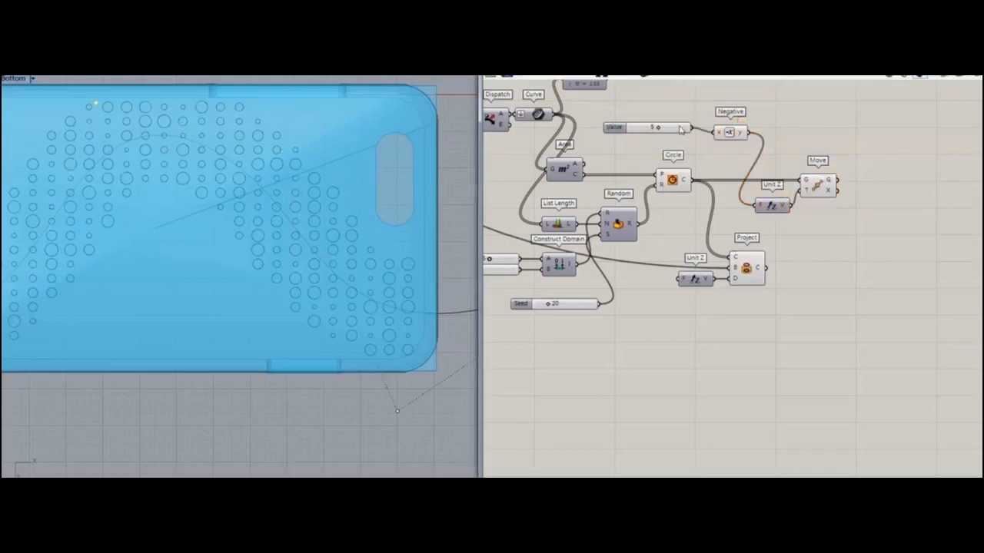
# - Connect Move's geometry output to Project's C input and shift Project with its Unit Z to the right of Move
pyautogui.click(819, 186)
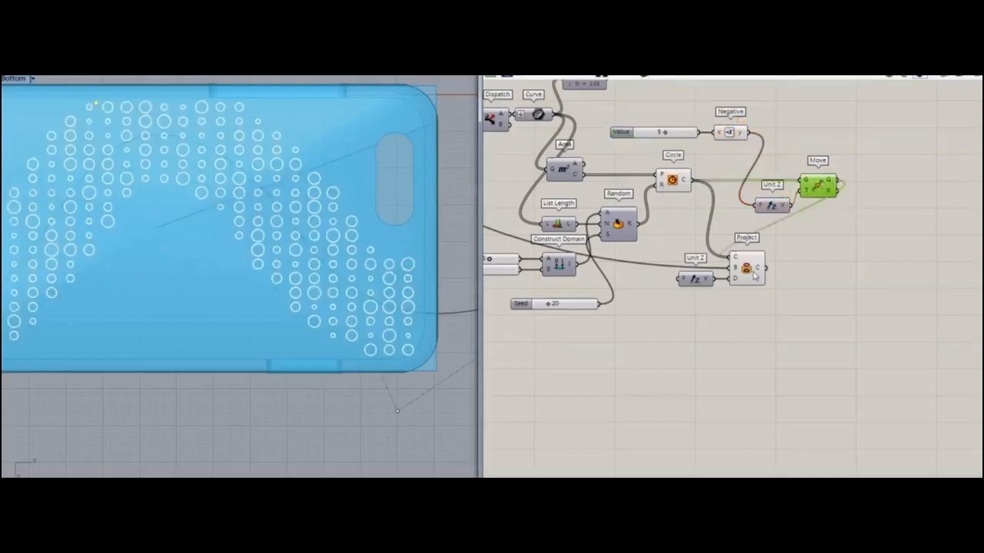
pyautogui.moveTo(747, 273); pyautogui.dragTo(867, 273)
pyautogui.moveTo(696, 284); pyautogui.dragTo(823, 284)
pyautogui.click(863, 269)
# - Hide the preview of the components leading up to Project and select Project to check its curves
pyautogui.moveTo(849, 90); pyautogui.dragTo(492, 269)
pyautogui.middleClick(868, 151)
pyautogui.click(881, 167)
pyautogui.click(896, 215)
pyautogui.scroll(3, 880, 276)
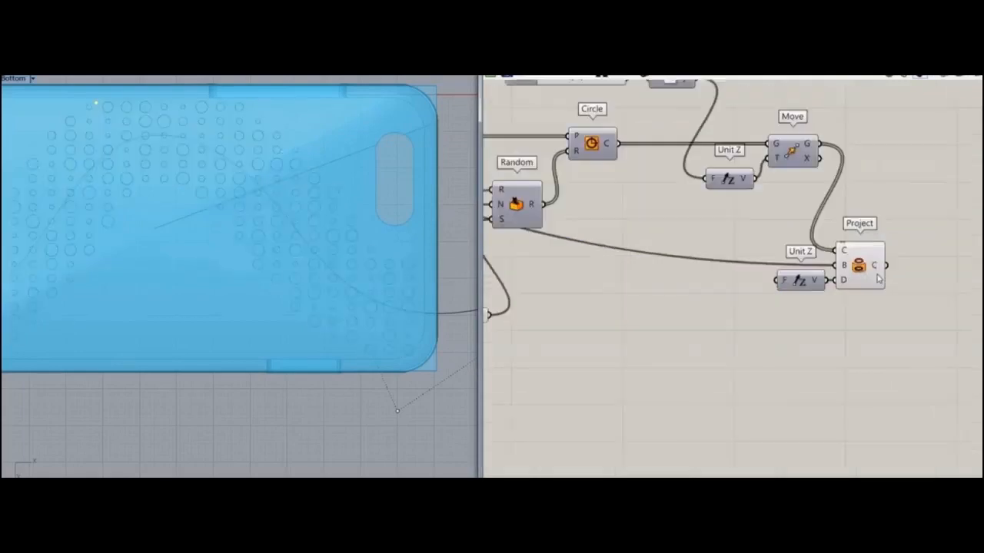
pyautogui.click(879, 277)
# - Show the case in the Perspective view, hide Move's preview, and inspect Project's circles on the case
pyautogui.scroll(-5, 285, 280)
pyautogui.scroll(4, 286, 279)
pyautogui.doubleClick(19, 82)
pyautogui.doubleClick(286, 82)
pyautogui.moveTo(256, 191); pyautogui.dragTo(310, 119, button='right')
pyautogui.moveTo(914, 195); pyautogui.dragTo(921, 299, button='right')
pyautogui.click(791, 231)
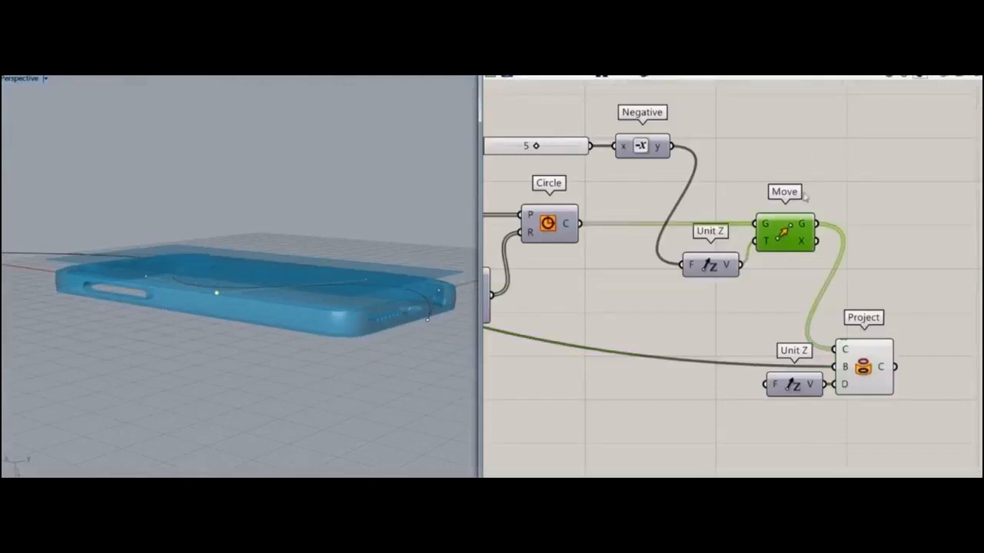
pyautogui.middleClick(812, 151)
pyautogui.click(824, 160)
pyautogui.click(863, 369)
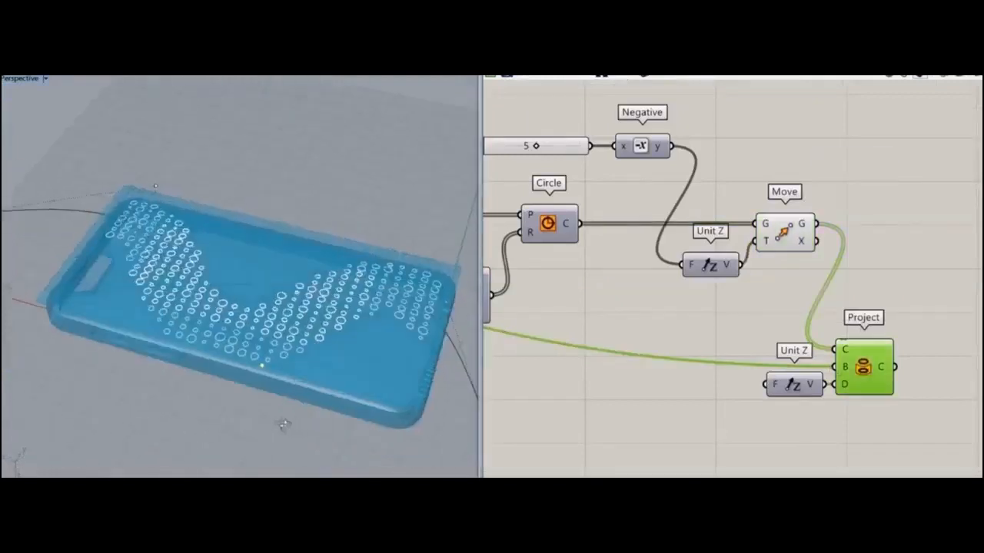
# - Turn off the preview of the remaining upstream components, including the case surfaces, so only the projected circles show
pyautogui.scroll(-3, 892, 237)
pyautogui.moveTo(853, 162); pyautogui.dragTo(549, 296)
pyautogui.middleClick(859, 113)
pyautogui.click(876, 131)
pyautogui.scroll(-8, 899, 237)
pyautogui.moveTo(835, 150); pyautogui.dragTo(578, 399)
pyautogui.middleClick(755, 106)
pyautogui.click(772, 123)
pyautogui.scroll(3, 765, 217)
pyautogui.click(766, 219)
pyautogui.scroll(7, 739, 291)
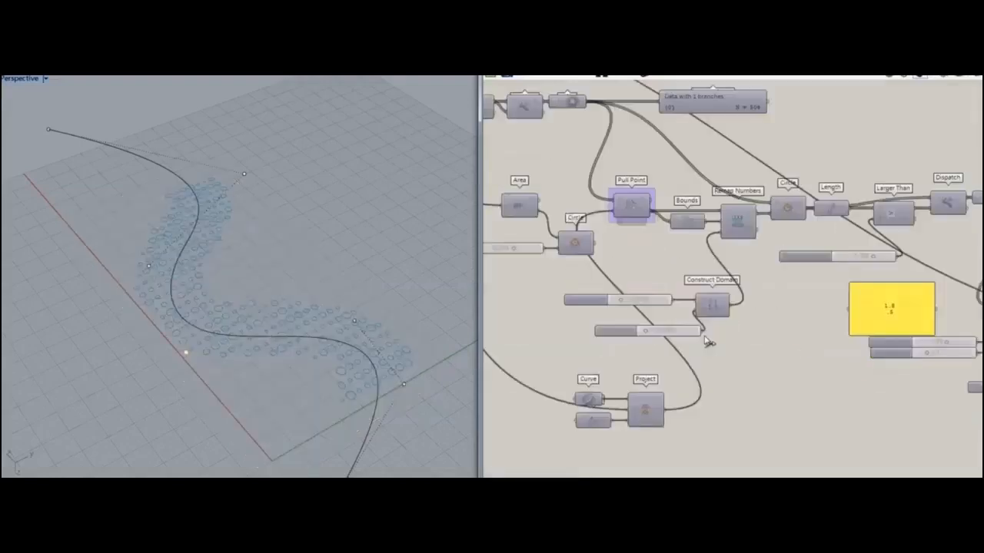
# - Group the Curve parameter that feeds the attractor curve's Project component
pyautogui.moveTo(709, 345); pyautogui.dragTo(803, 270, button='right')
pyautogui.click(623, 345)
pyautogui.hotkey('ctrl', 'g')
pyautogui.click(582, 237)
# - Delete the unused Area, Circle and radius slider, and move the Curve, Unit Z and Project components beside Pull Point
pyautogui.moveTo(582, 237); pyautogui.dragTo(611, 320, button='right')
pyautogui.click(628, 206)
pyautogui.keyDown('shift'); pyautogui.click(571, 160); pyautogui.keyUp('shift')
pyautogui.keyDown('shift'); pyautogui.click(548, 213); pyautogui.keyUp('shift')
pyautogui.press('Delete')
pyautogui.moveTo(630, 472); pyautogui.dragTo(624, 473)
pyautogui.moveTo(743, 456); pyautogui.dragTo(641, 180)
pyautogui.click(760, 254)
# - Internalise the Curve parameter's data and remove the attractor curve's middle control points in the viewport
pyautogui.moveTo(760, 254); pyautogui.dragTo(584, 250, button='right')
pyautogui.scroll(-5, 584, 249)
pyautogui.scroll(5, 770, 323)
pyautogui.rightClick(665, 235)
pyautogui.click(710, 438)
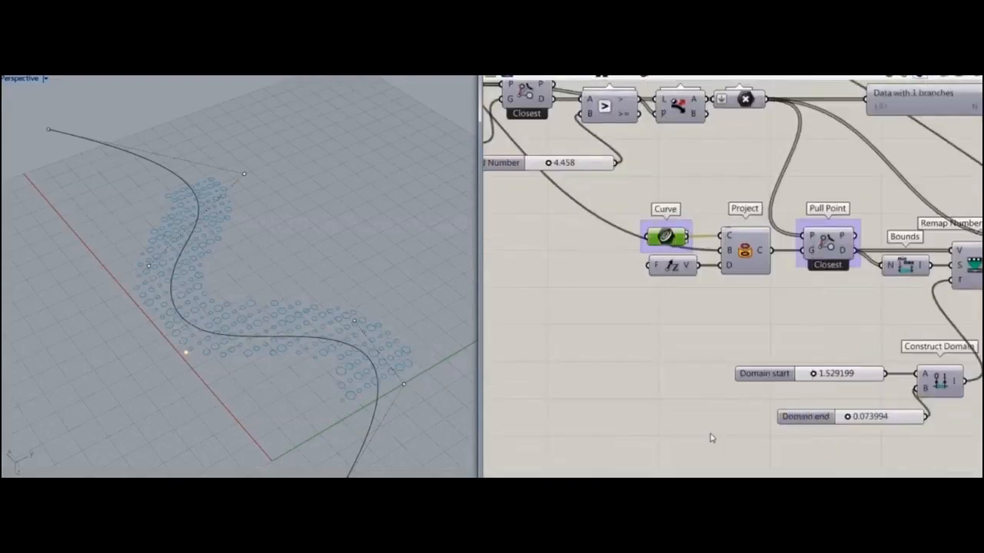
pyautogui.moveTo(430, 173); pyautogui.dragTo(224, 412)
pyautogui.moveTo(712, 415); pyautogui.dragTo(365, 396, button='right')
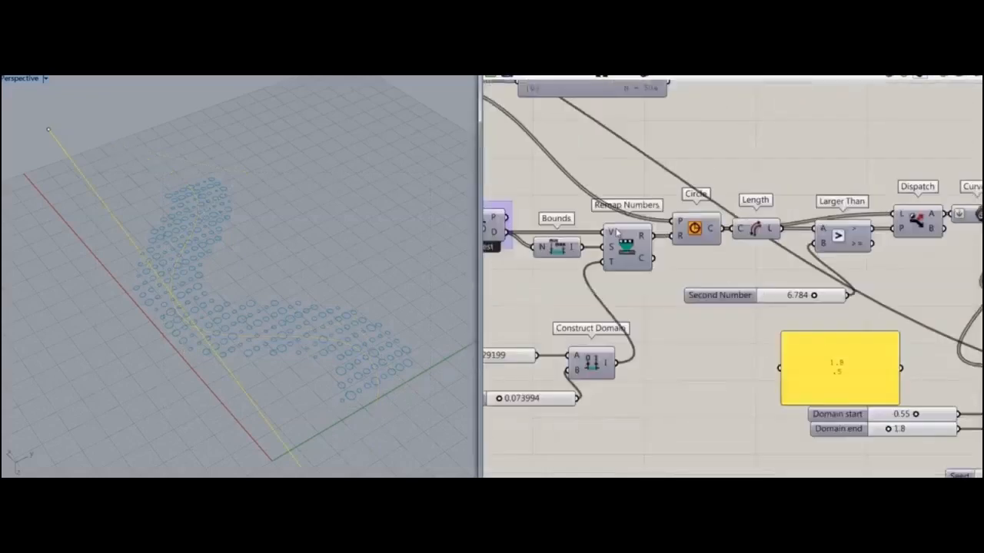
# - Select the last Project component and examine its projected circles from several angles in the Perspective view
pyautogui.scroll(-3, 538, 307)
pyautogui.moveTo(943, 342); pyautogui.dragTo(723, 352, button='right')
pyautogui.scroll(3, 723, 352)
pyautogui.click(723, 352)
pyautogui.moveTo(223, 263); pyautogui.dragTo(249, 272, button='right')
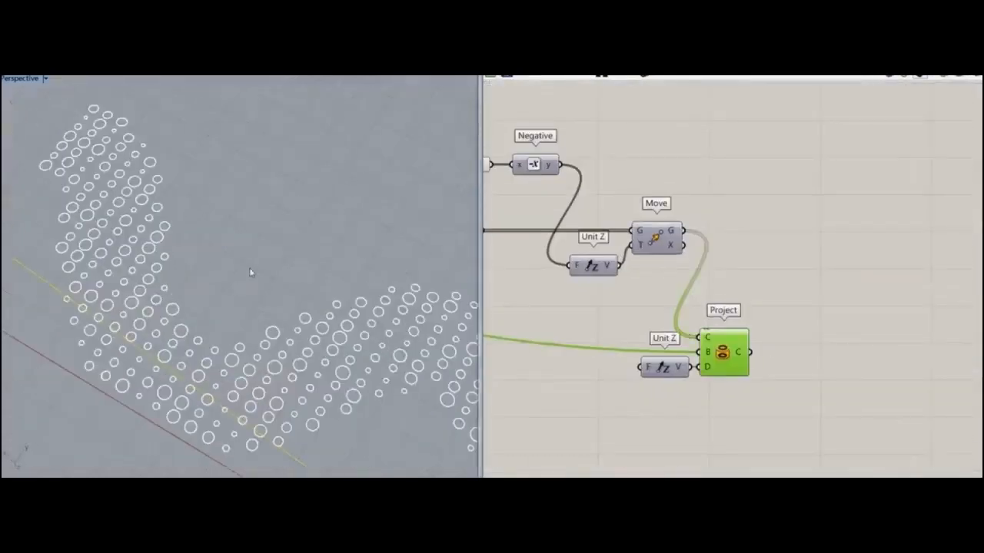
pyautogui.moveTo(19, 80); pyautogui.dragTo(215, 177, button='right')
pyautogui.moveTo(770, 364); pyautogui.dragTo(751, 312, button='right')
pyautogui.moveTo(712, 312); pyautogui.dragTo(721, 312)
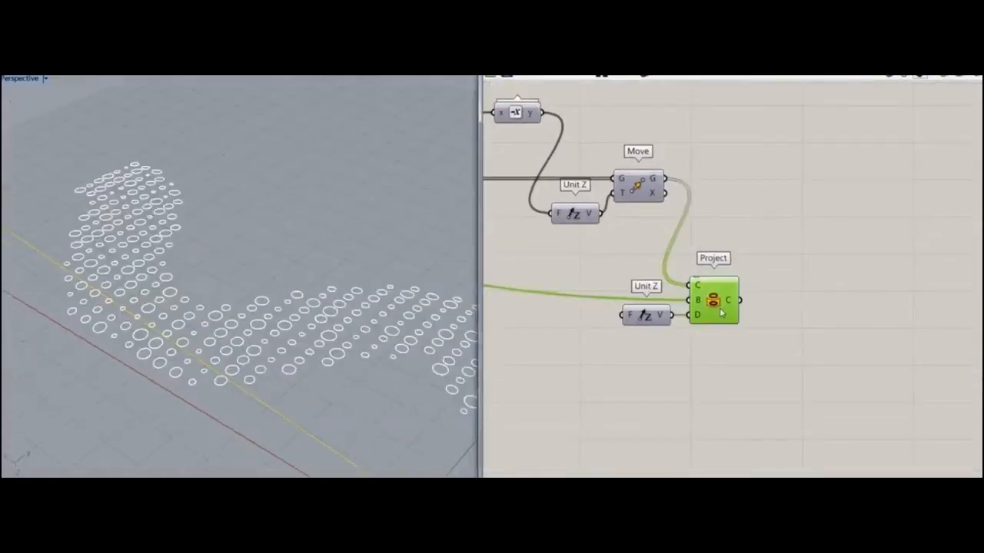
pyautogui.click(661, 319)
# - Add a Surface Split component, connect Project's output to its flattened C input, and wire the case Surface to S
pyautogui.doubleClick(774, 354)
pyautogui.write('surf')
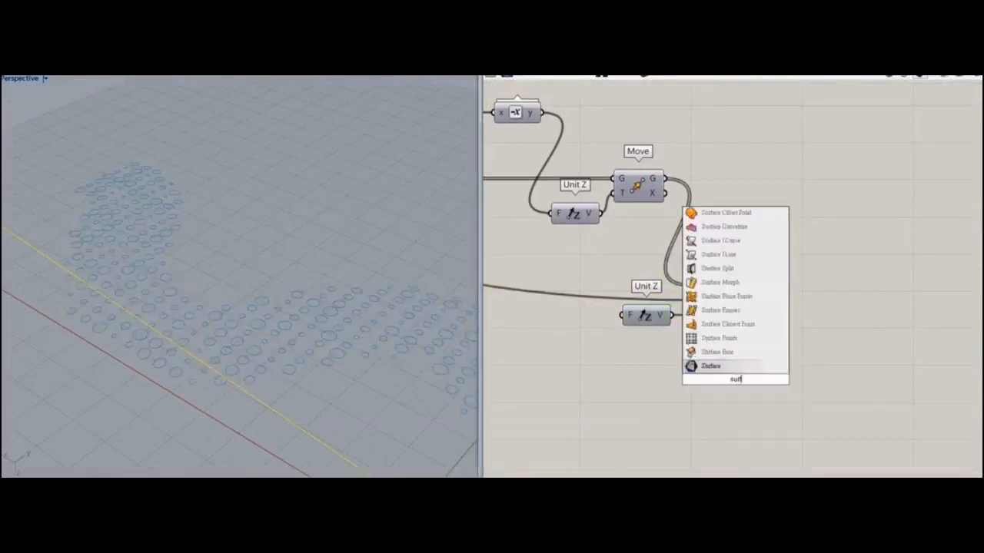
pyautogui.write('ace sp')
pyautogui.press('Return')
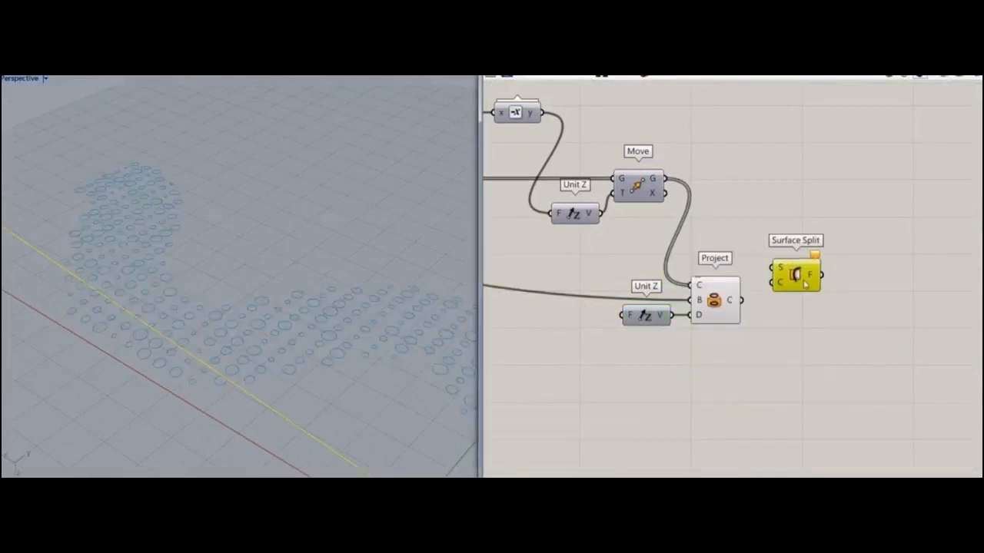
pyautogui.rightClick(786, 302)
pyautogui.click(805, 379)
pyautogui.moveTo(786, 303)
pyautogui.mouseDown()
pyautogui.moveTo(800, 303)
pyautogui.moveTo(775, 300)
pyautogui.mouseUp()
pyautogui.moveTo(811, 303); pyautogui.dragTo(795, 304)
pyautogui.scroll(-3, 794, 304)
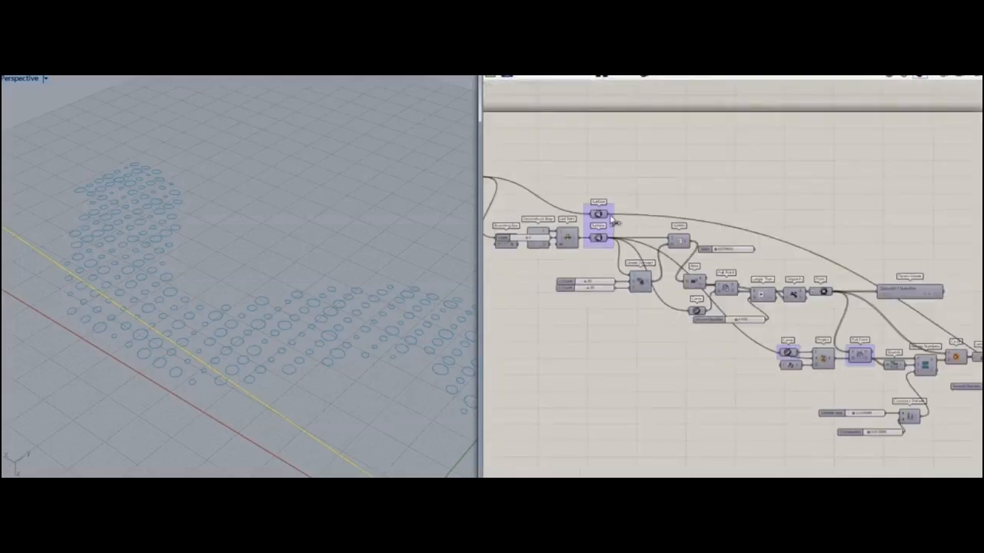
pyautogui.moveTo(845, 307); pyautogui.dragTo(562, 307, button='right')
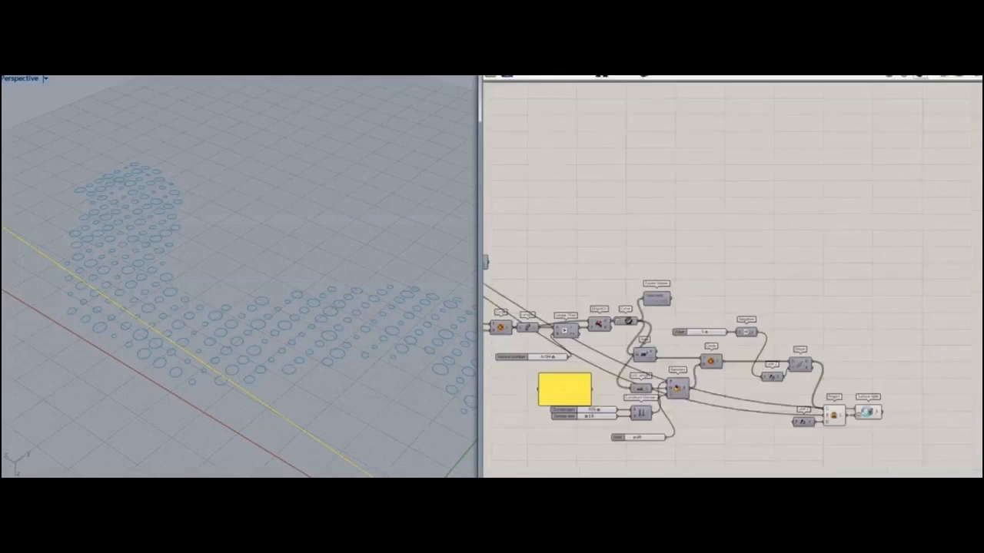
# - Compare the Project and Surface Split results in the viewport and attach a Param Viewer to Surface Split's output
pyautogui.click(834, 415)
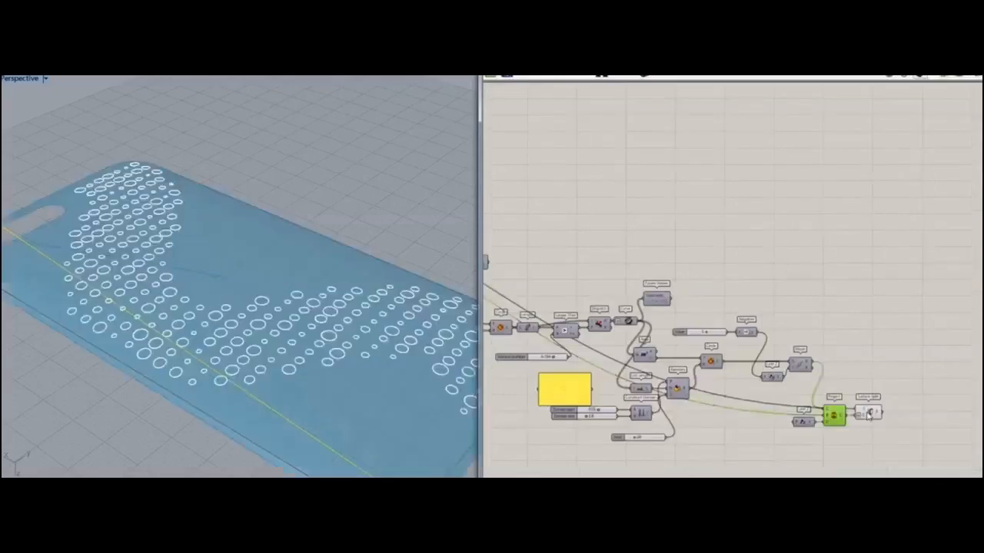
pyautogui.moveTo(866, 412); pyautogui.dragTo(822, 338, button='right')
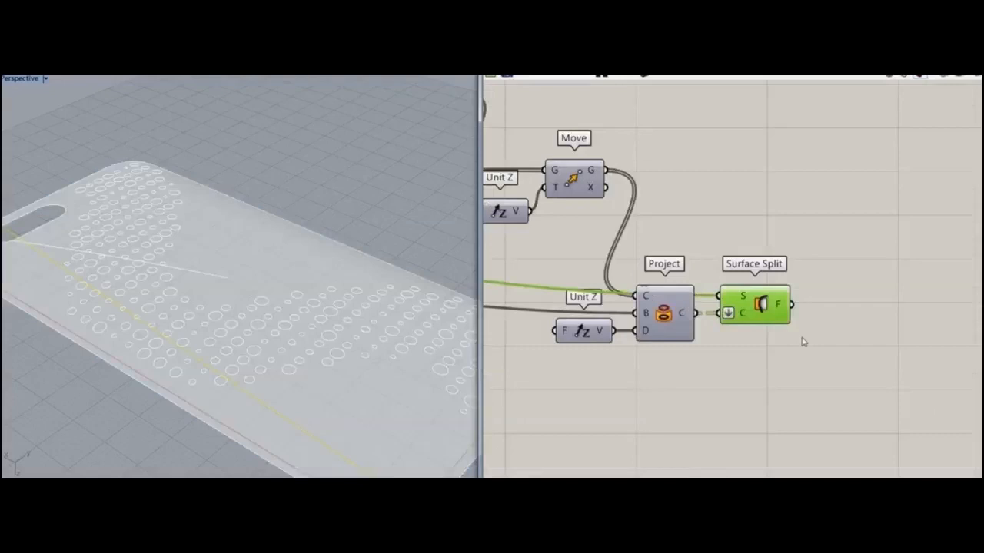
pyautogui.moveTo(254, 254); pyautogui.dragTo(291, 304, button='right')
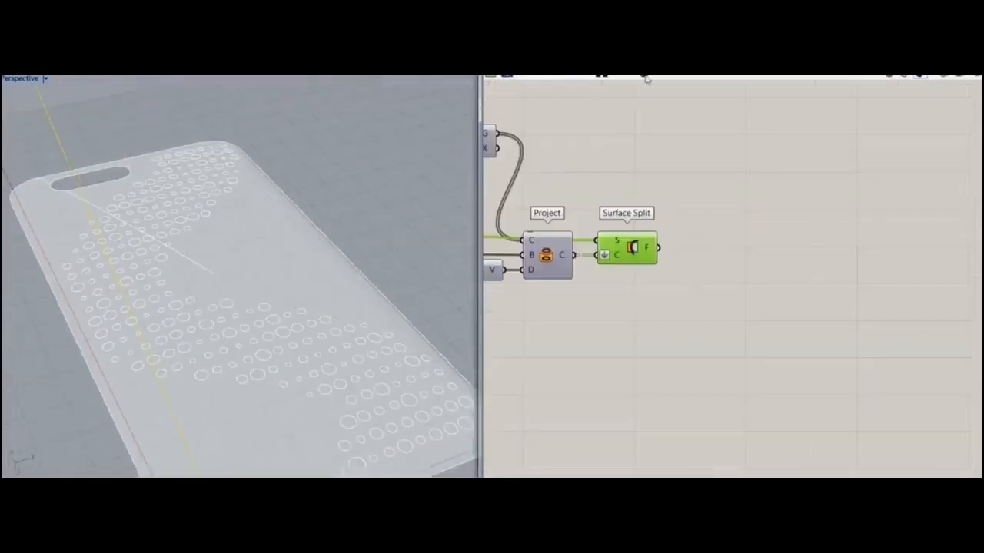
pyautogui.click(752, 175)
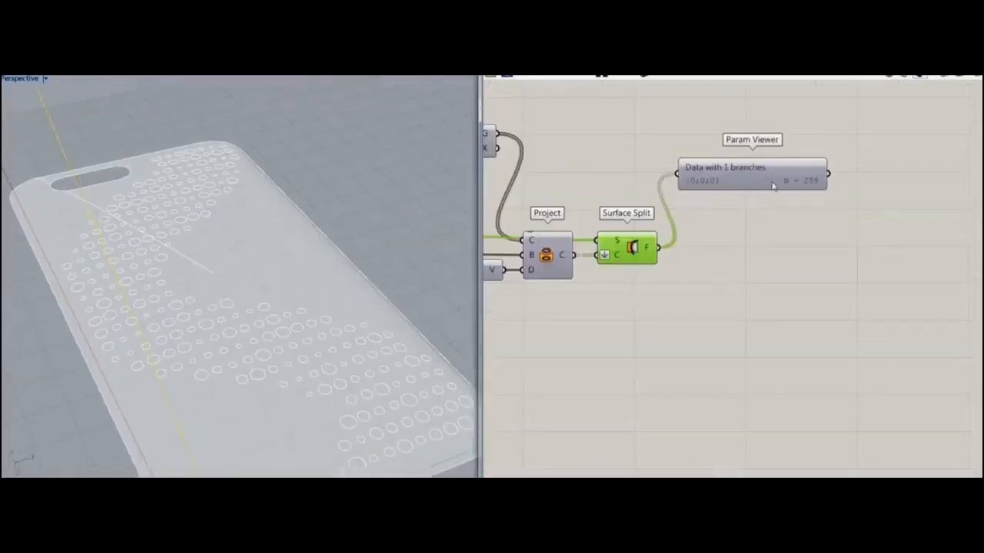
# - Check the data structure of Project's curves with the Param Viewer and reconnect the viewer to Surface Split's output
pyautogui.moveTo(333, 303); pyautogui.dragTo(352, 317, button='right')
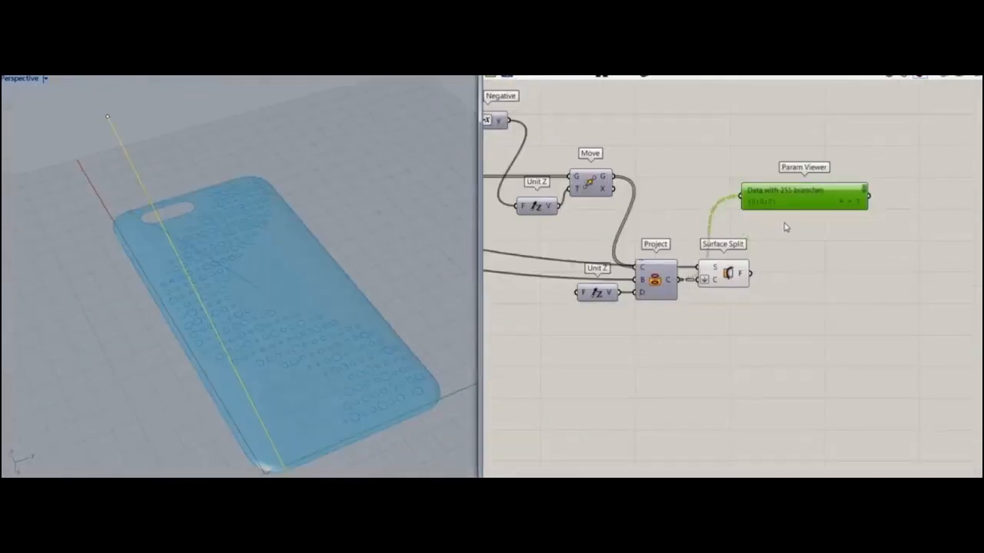
pyautogui.rightClick(681, 286)
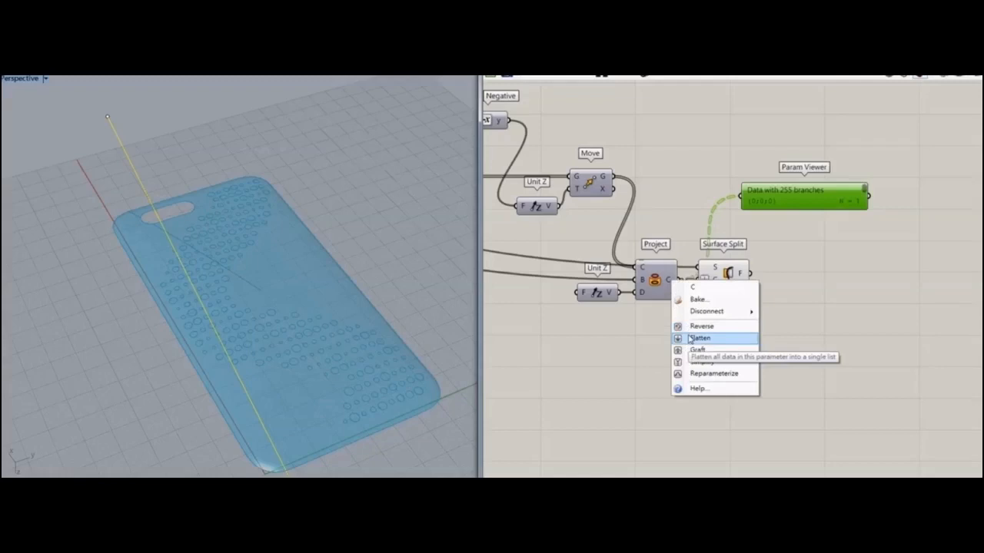
pyautogui.click(757, 279)
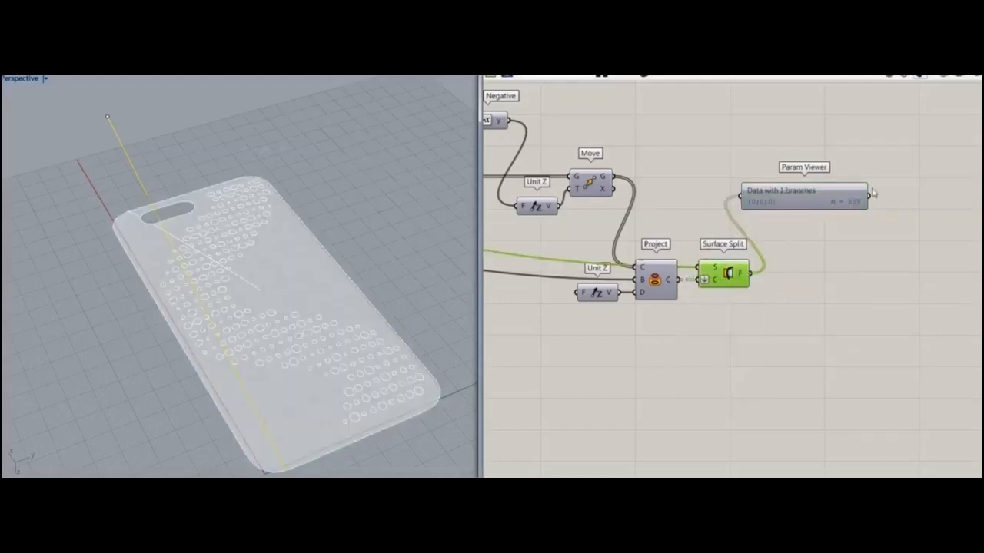
# - Flatten Surface Split's F output and inspect the split case surface
pyautogui.rightClick(747, 278)
pyautogui.click(769, 336)
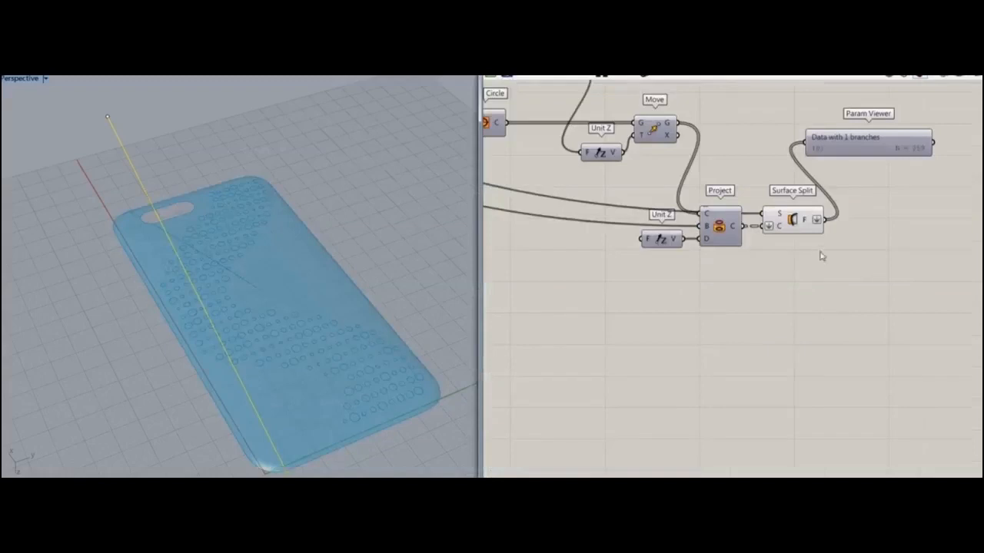
pyautogui.click(794, 223)
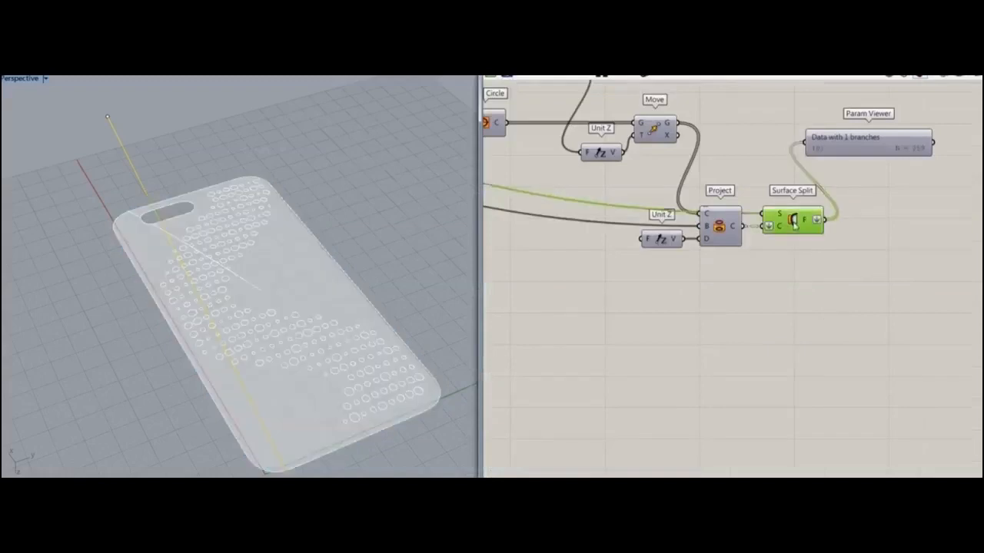
pyautogui.moveTo(434, 445); pyautogui.dragTo(433, 417, button='right')
pyautogui.scroll(2, 779, 274)
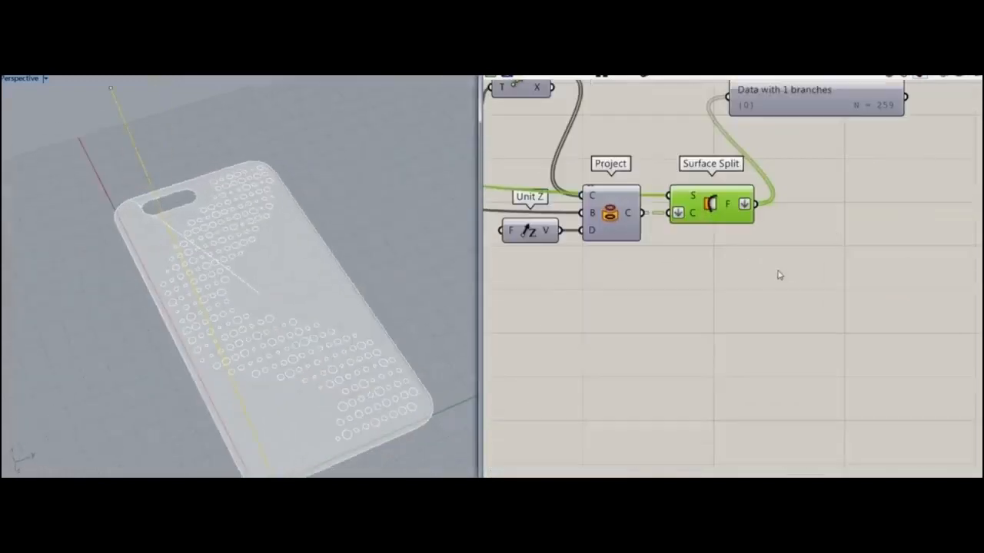
# - Add an Area component and place it below and to the right of Surface Split
pyautogui.doubleClick(831, 227)
pyautogui.doubleClick(826, 230)
pyautogui.write('area')
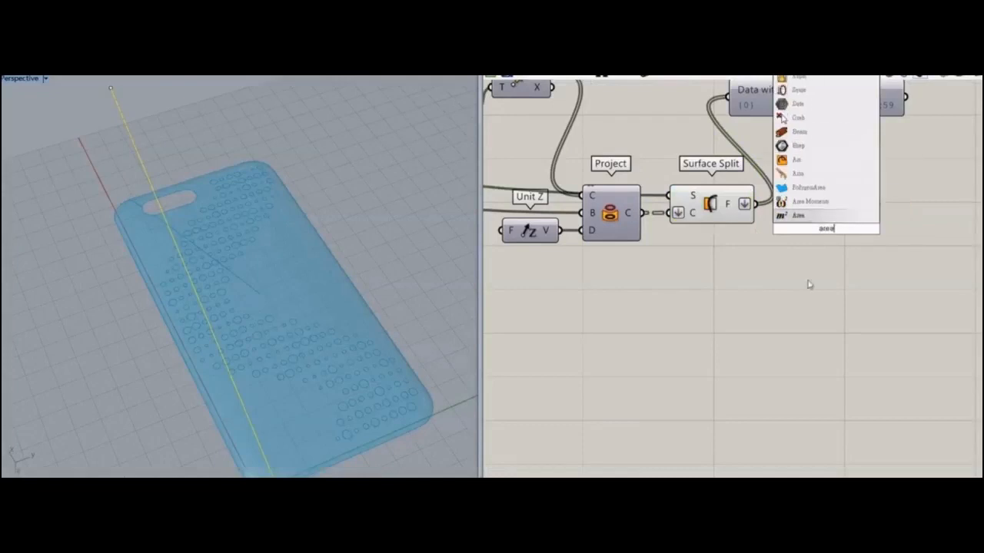
pyautogui.press('Return')
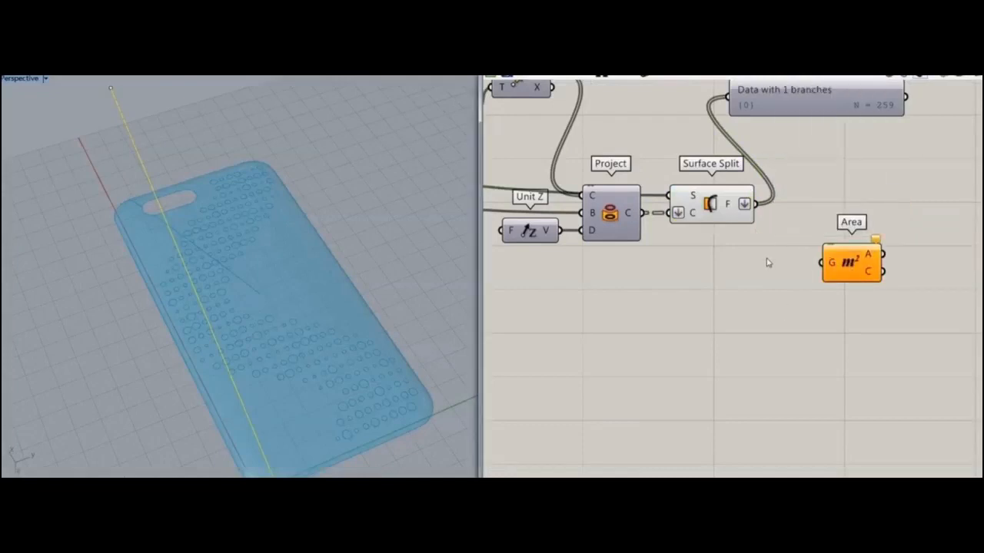
pyautogui.moveTo(847, 269); pyautogui.dragTo(834, 392)
# - Try a Length component on Surface Split's F output, with the Area component moved further down
pyautogui.click(752, 216)
pyautogui.doubleClick(821, 231)
pyautogui.write('len')
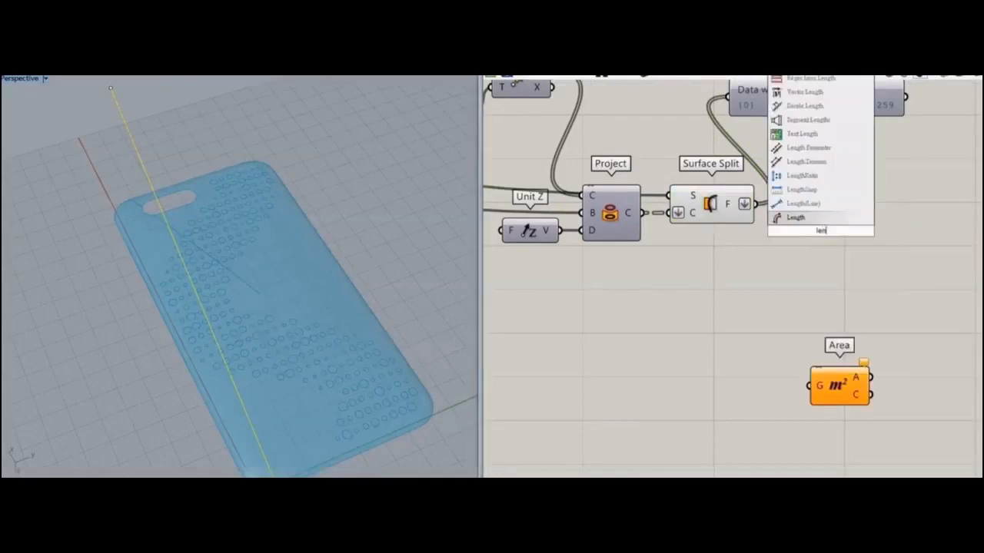
pyautogui.click(803, 221)
pyautogui.moveTo(819, 233); pyautogui.dragTo(806, 252)
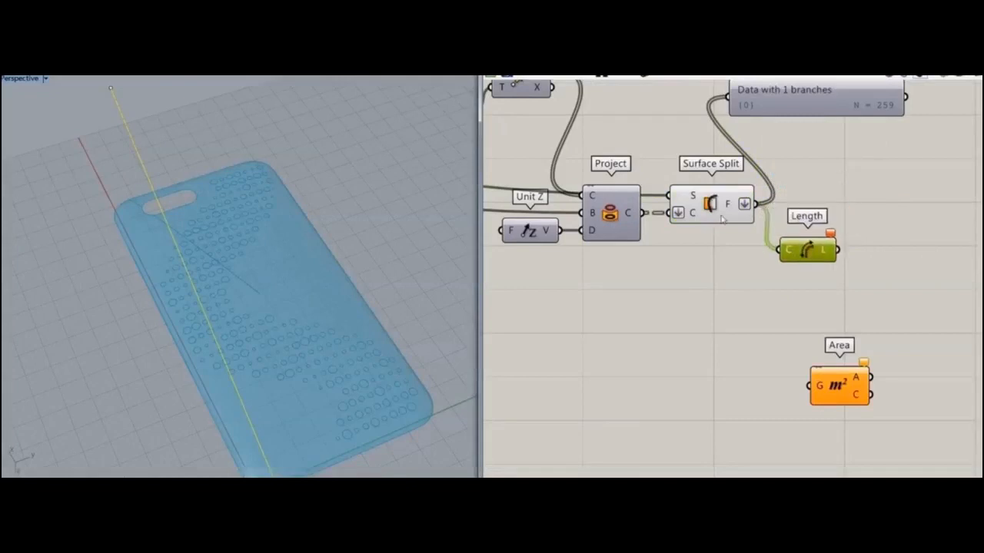
pyautogui.click(788, 285)
# - Attach a panel to Surface Split's F output and delete the Length component
pyautogui.moveTo(755, 204); pyautogui.dragTo(746, 254)
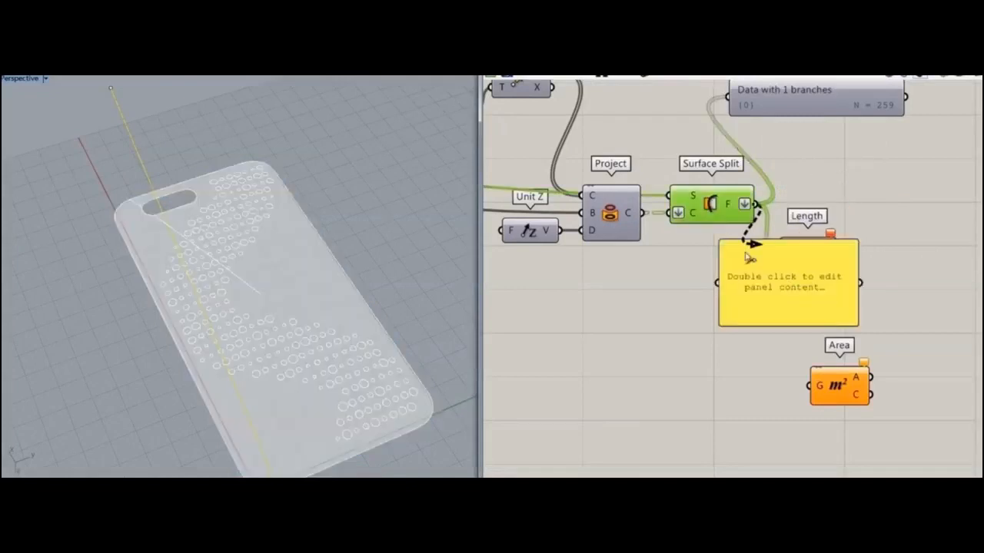
pyautogui.moveTo(790, 302); pyautogui.dragTo(943, 167)
pyautogui.click(812, 250)
pyautogui.press('Delete')
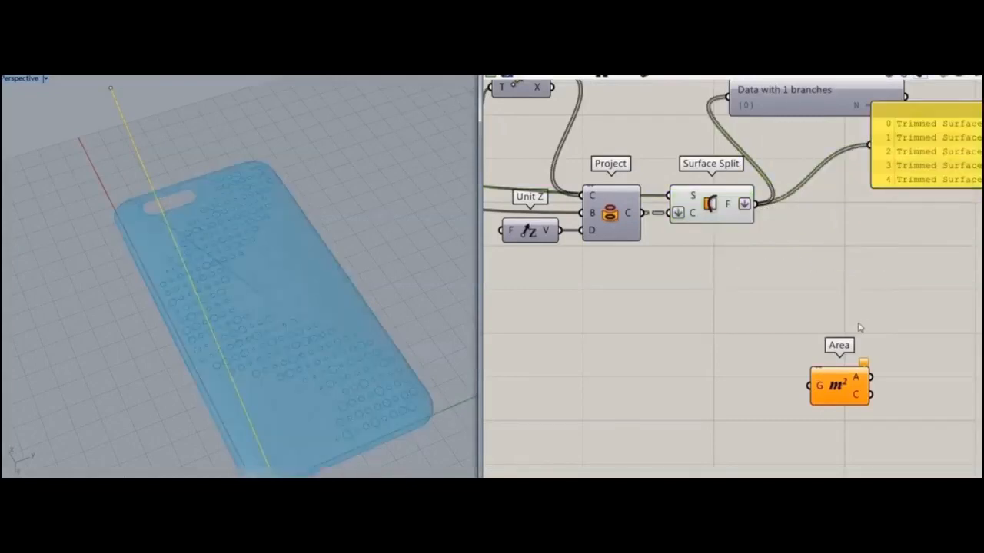
# - Wire Surface Split's F output to Area's G input
pyautogui.moveTo(789, 364); pyautogui.dragTo(813, 385)
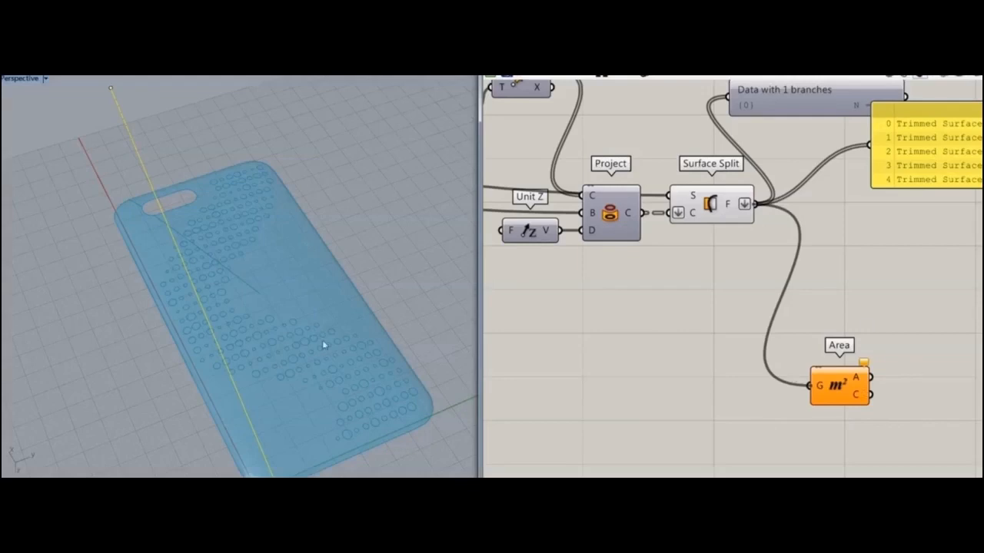
pyautogui.click(882, 347)
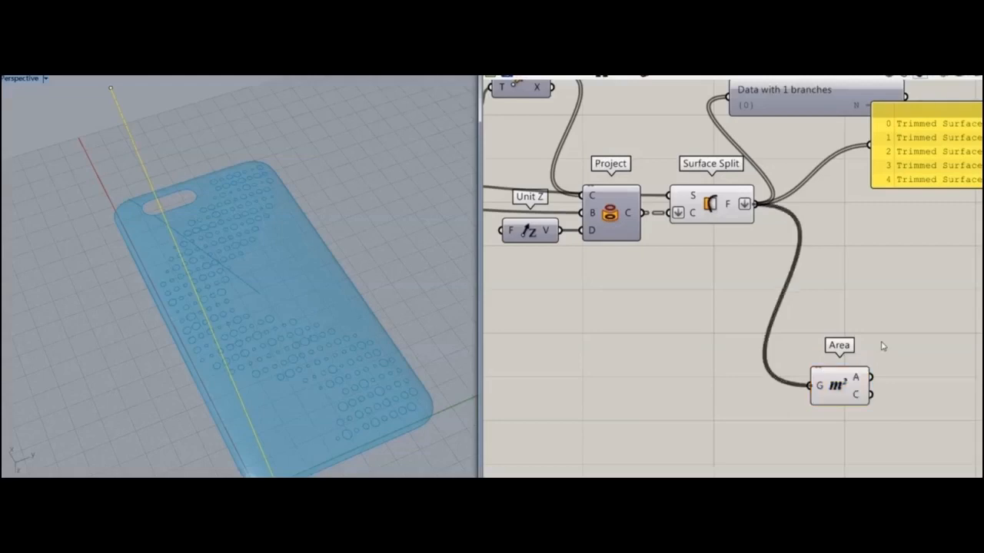
pyautogui.scroll(2, 882, 346)
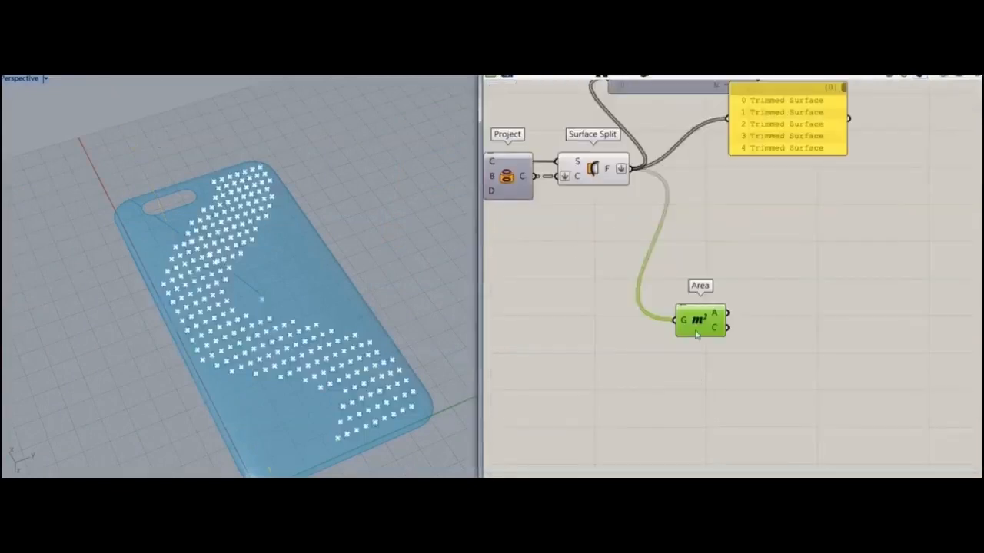
# - Turn off the preview of the components upstream of Area
pyautogui.click(626, 308)
pyautogui.scroll(-3, 625, 308)
pyautogui.rightClick(715, 150)
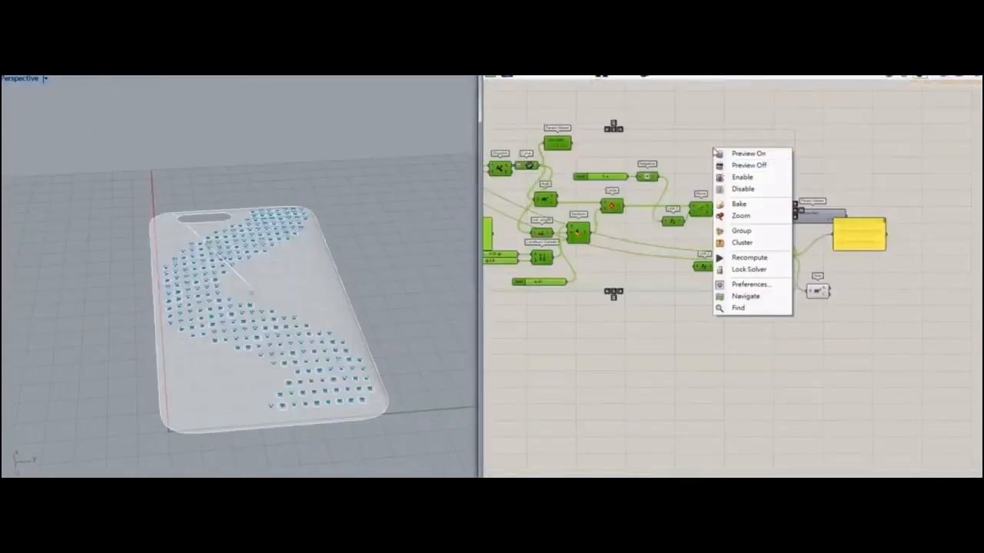
pyautogui.click(748, 165)
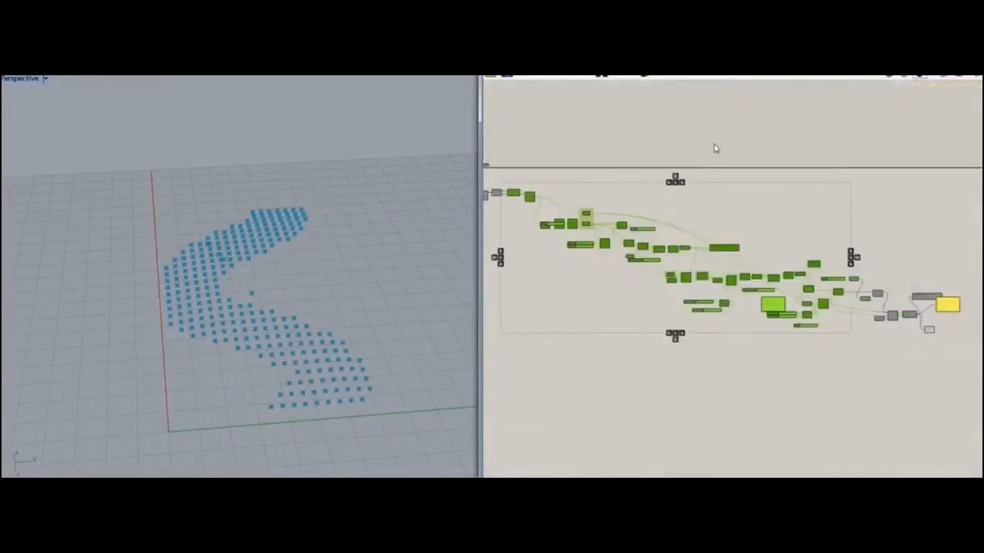
pyautogui.scroll(3, 758, 343)
pyautogui.scroll(4, 761, 354)
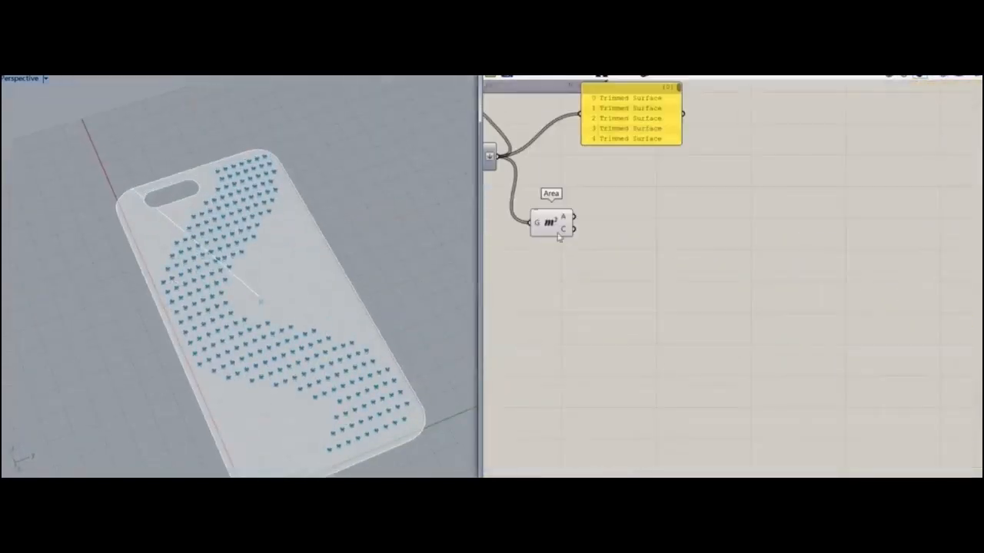
# - Add a Sort List with Area's A output as its K keys and Surface Split's F surfaces as its A input
pyautogui.click(551, 223)
pyautogui.moveTo(327, 237); pyautogui.dragTo(259, 269, button='right')
pyautogui.scroll(-4, 800, 317)
pyautogui.scroll(5, 710, 292)
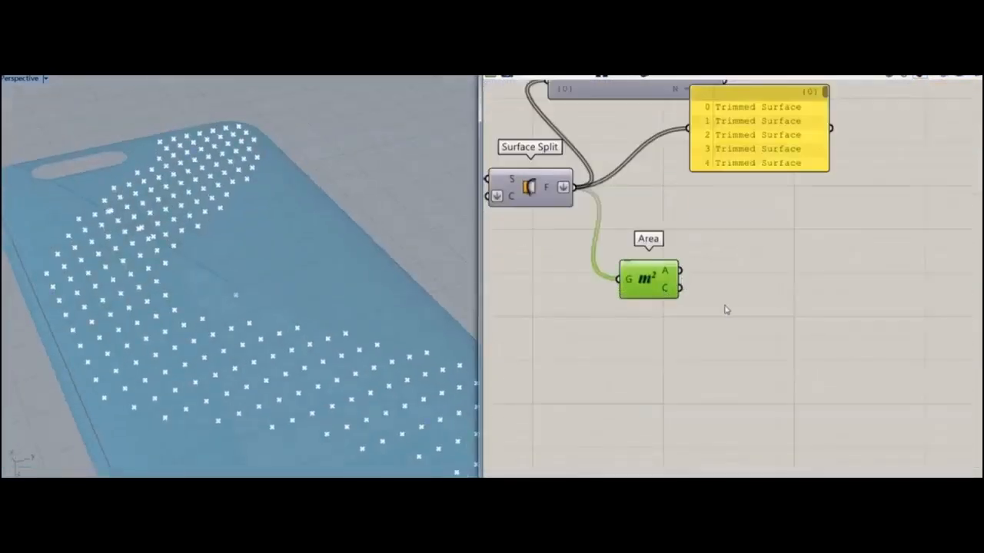
pyautogui.doubleClick(768, 296)
pyautogui.write('sort')
pyautogui.click(722, 291)
pyautogui.moveTo(680, 270); pyautogui.dragTo(736, 287)
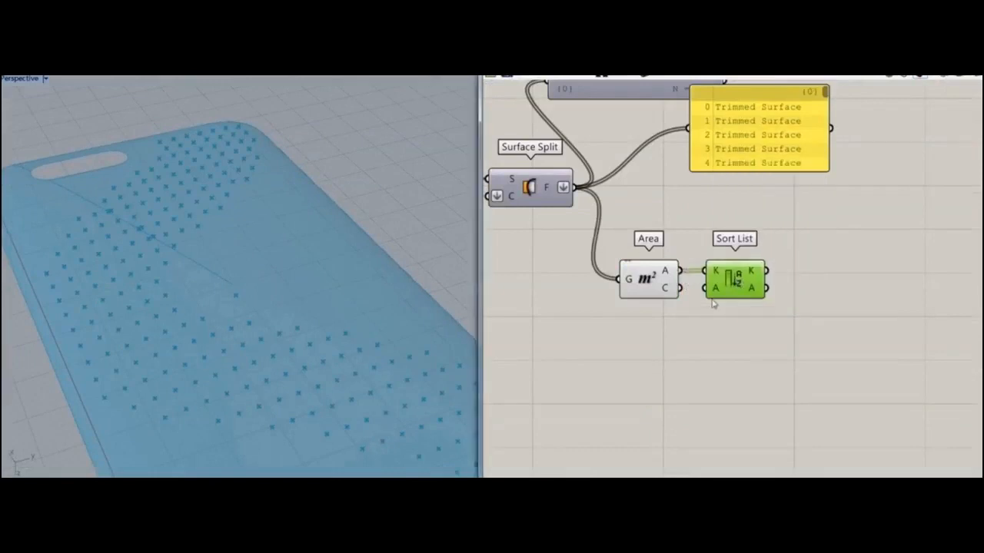
pyautogui.click(537, 200)
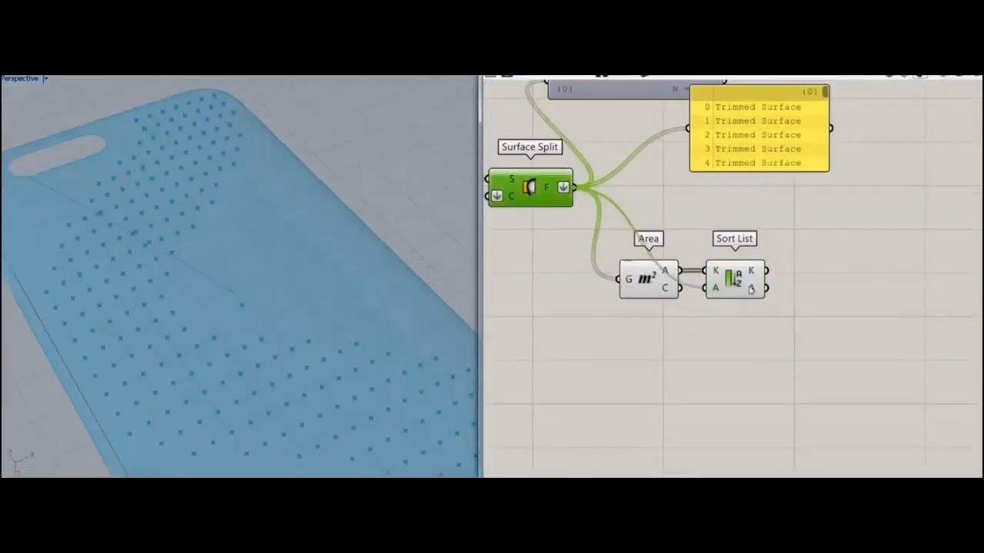
pyautogui.click(750, 289)
# - Add a Cull Index component and wire Sort List's A output to its L input
pyautogui.click(848, 321)
pyautogui.write('cull')
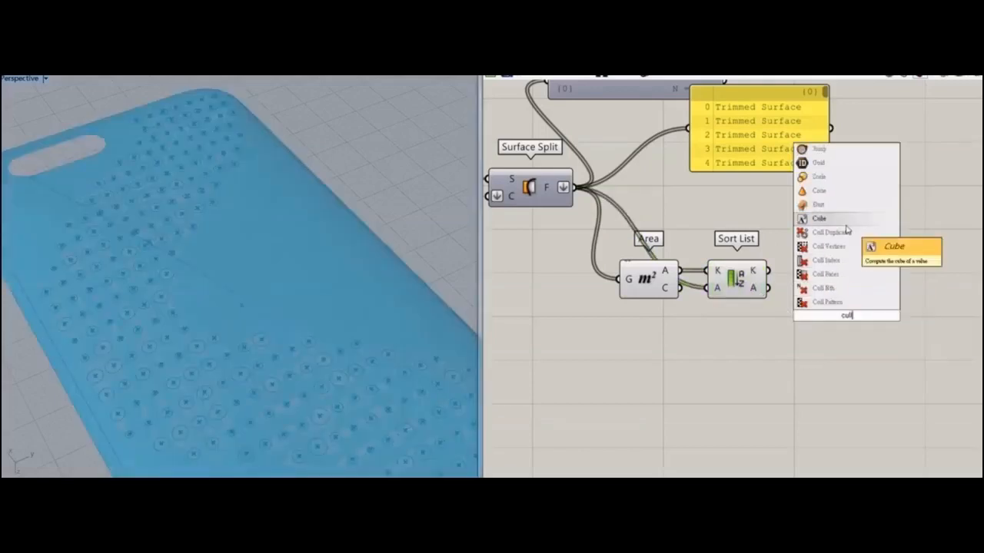
pyautogui.click(826, 259)
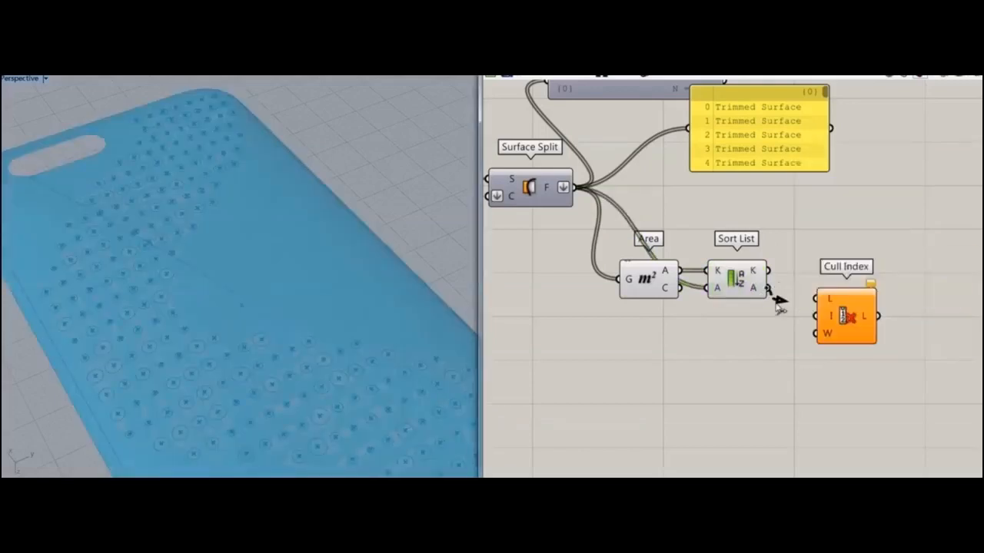
pyautogui.moveTo(809, 302); pyautogui.dragTo(813, 300)
pyautogui.moveTo(855, 318); pyautogui.dragTo(863, 307)
pyautogui.moveTo(856, 330); pyautogui.dragTo(816, 323, button='right')
# - Wire a number slider set to 0 to Cull Index's I input and reverse Sort List's A output
pyautogui.moveTo(816, 323); pyautogui.dragTo(710, 325)
pyautogui.doubleClick(707, 323)
pyautogui.write('0')
pyautogui.press('Return')
pyautogui.rightClick(713, 284)
pyautogui.click(728, 329)
pyautogui.moveTo(764, 298); pyautogui.dragTo(740, 323)
# - Turn off the preview of the Area and Sort List components
pyautogui.moveTo(743, 211); pyautogui.dragTo(569, 378)
pyautogui.middleClick(782, 207)
pyautogui.click(813, 223)
pyautogui.click(816, 235)
pyautogui.click(813, 292)
pyautogui.moveTo(277, 316); pyautogui.dragTo(274, 290, button='right')
# - Turn off the preview of the source phone case geometry at the start of the definition
pyautogui.scroll(-5, 522, 346)
pyautogui.moveTo(523, 353); pyautogui.dragTo(815, 268, button='right')
pyautogui.scroll(-2, 814, 269)
pyautogui.moveTo(615, 177); pyautogui.dragTo(830, 315, button='right')
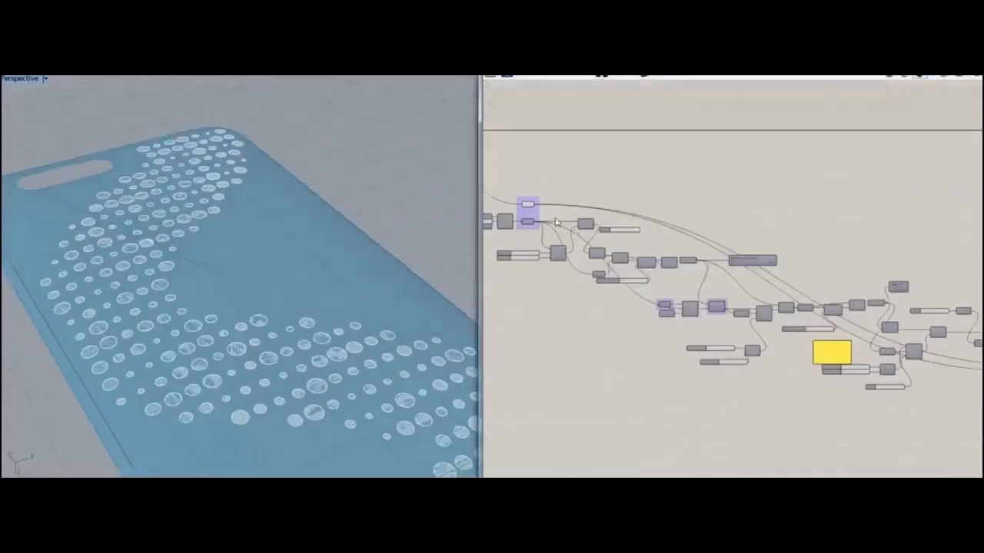
pyautogui.moveTo(556, 220); pyautogui.dragTo(662, 230, button='right')
pyautogui.moveTo(736, 156); pyautogui.dragTo(531, 298)
pyautogui.rightClick(722, 158)
pyautogui.click(748, 179)
# - Highlight Cull Index's output and examine the circular surfaces in the viewport
pyautogui.moveTo(950, 239); pyautogui.dragTo(627, 167, button='right')
pyautogui.scroll(-3, 627, 167)
pyautogui.scroll(5, 785, 286)
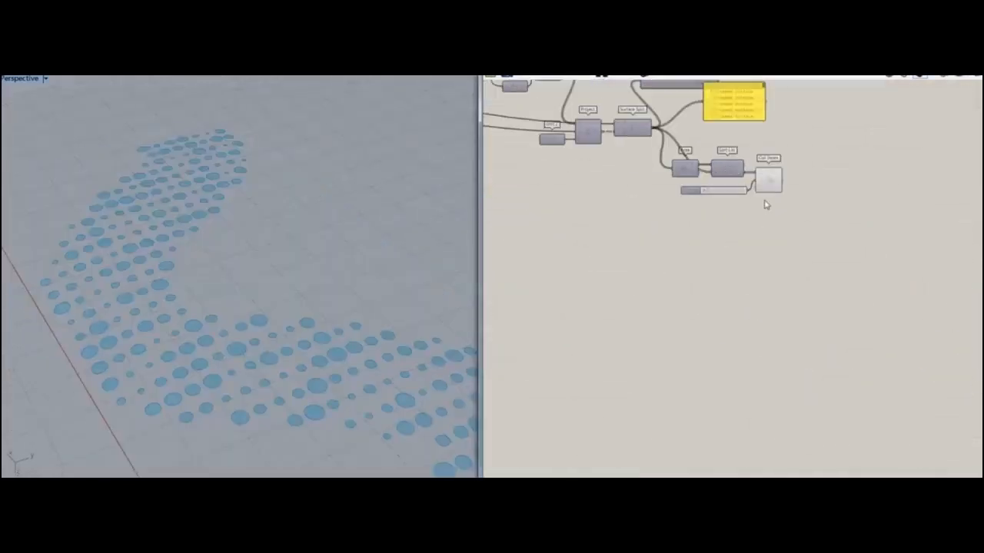
pyautogui.click(768, 186)
pyautogui.moveTo(221, 315); pyautogui.dragTo(219, 339, button='right')
pyautogui.scroll(-6, 231, 339)
pyautogui.moveTo(318, 353); pyautogui.dragTo(333, 316, button='right')
pyautogui.scroll(4, 333, 316)
pyautogui.moveTo(757, 208); pyautogui.dragTo(641, 318, button='right')
pyautogui.scroll(4, 641, 318)
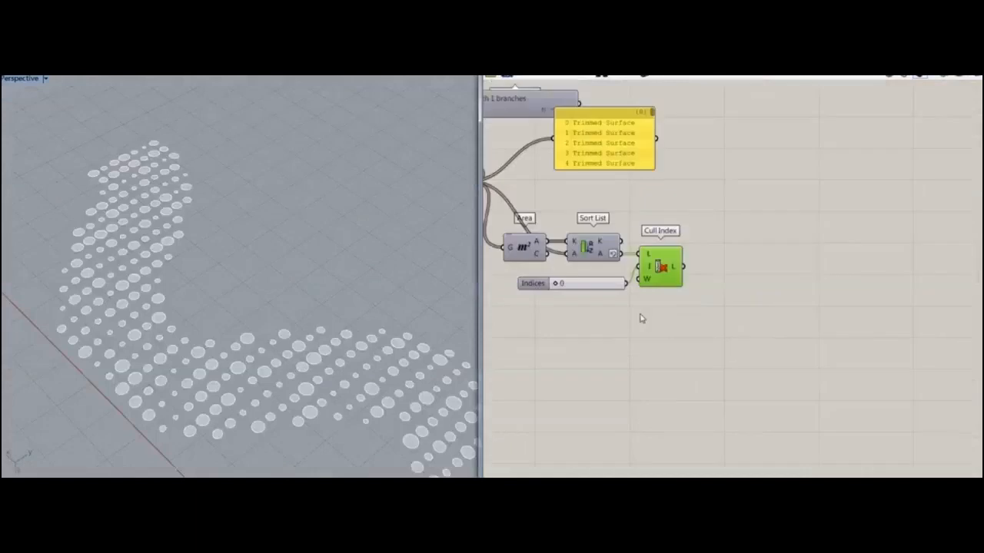
pyautogui.doubleClick(654, 360)
pyautogui.write('cull')
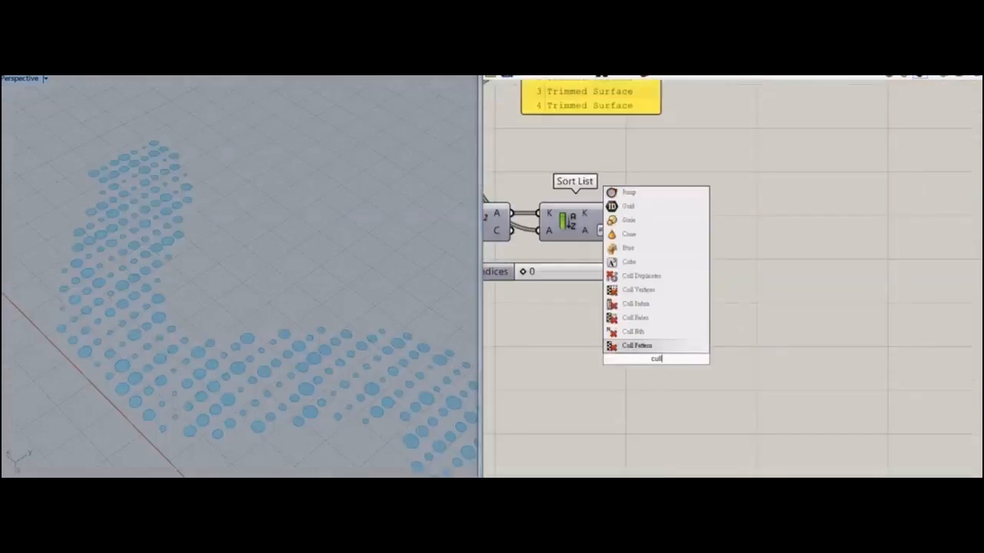
pyautogui.click(727, 361)
# - Add a Random Reduce component below Cull Index
pyautogui.doubleClick(695, 340)
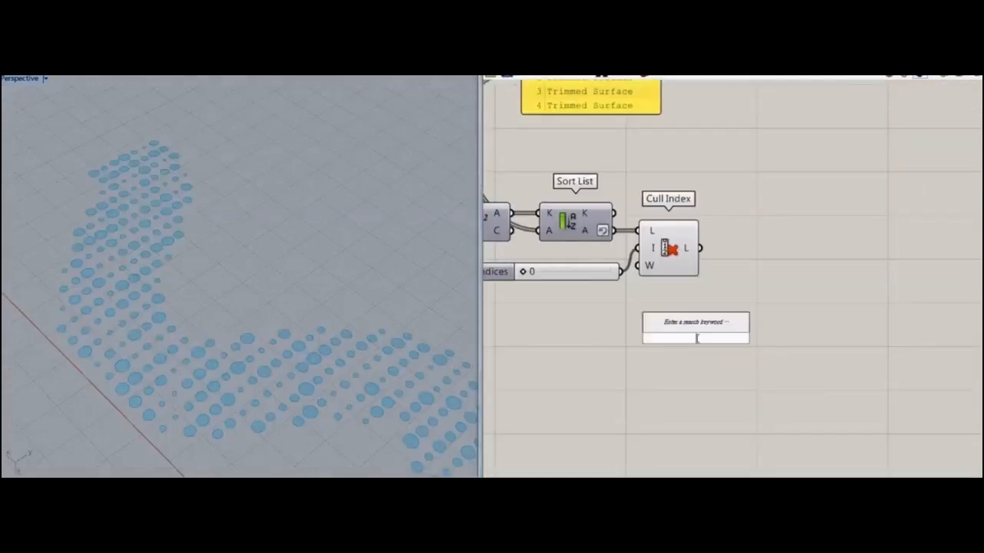
pyautogui.write('ranod')
pyautogui.press('BackSpace')
pyautogui.press('BackSpace')
pyautogui.press('BackSpace')
pyautogui.write('dom re')
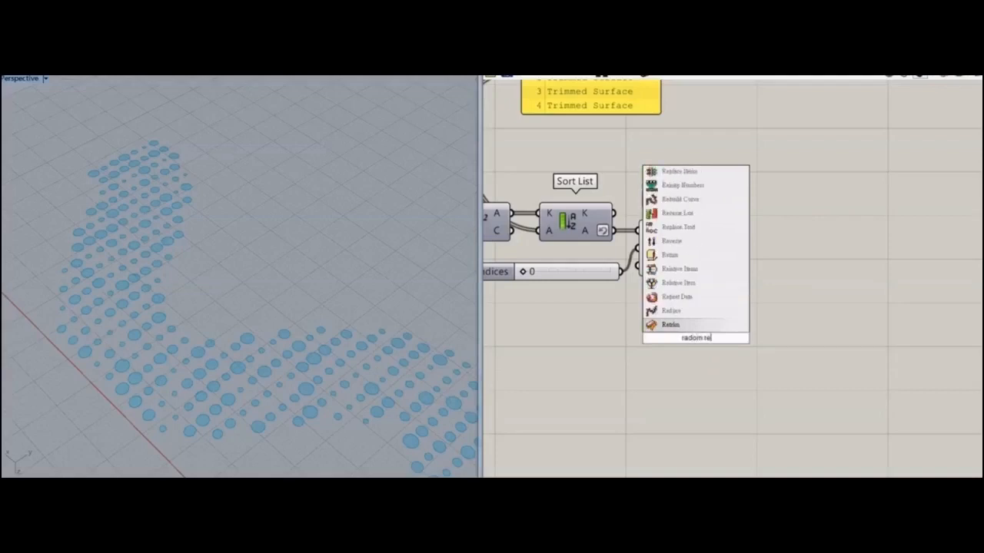
pyautogui.write('du')
pyautogui.press('Return')
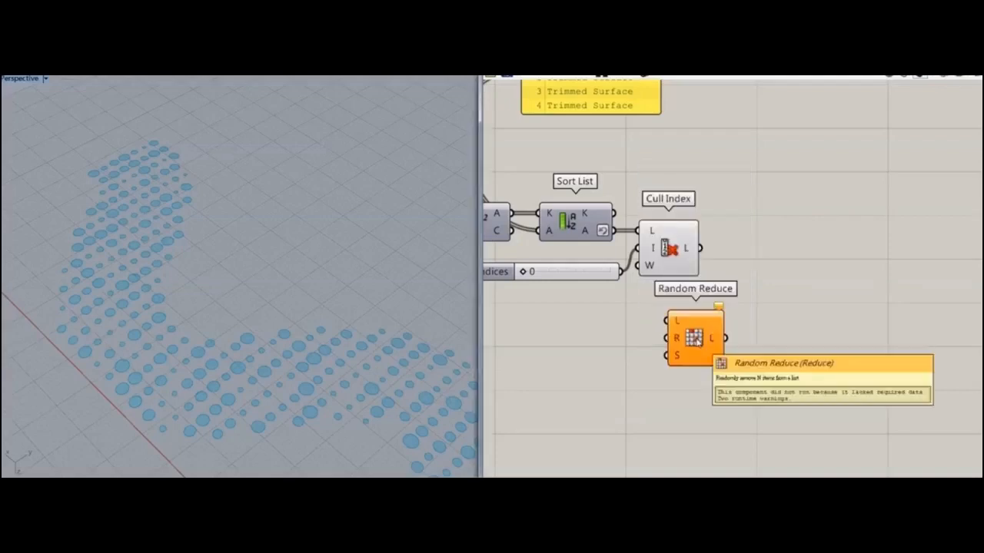
# - Flatten Cull Index's L output and connect it to Random Reduce's L input and a Param Viewer
pyautogui.rightClick(688, 250)
pyautogui.click(714, 293)
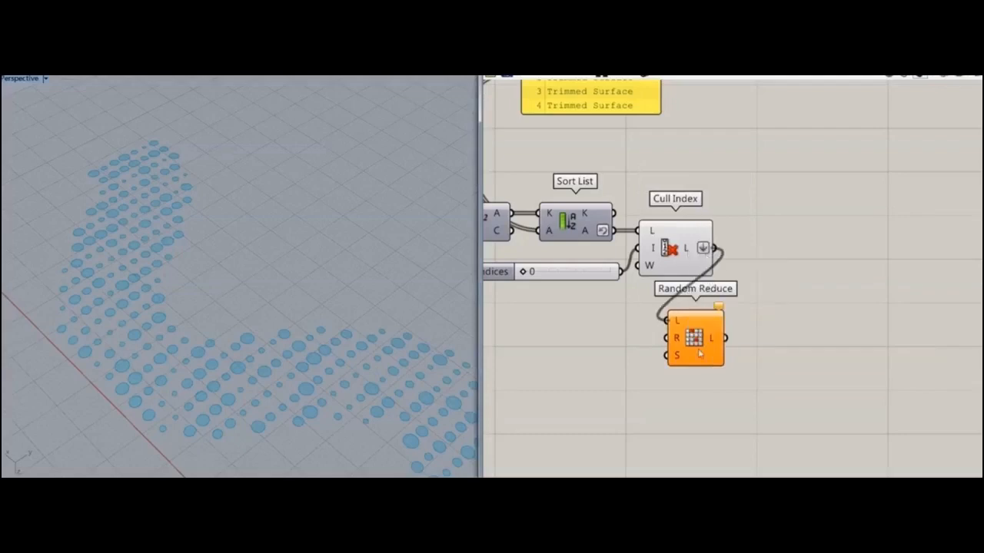
pyautogui.moveTo(700, 353); pyautogui.dragTo(738, 398)
pyautogui.moveTo(715, 248); pyautogui.dragTo(726, 165)
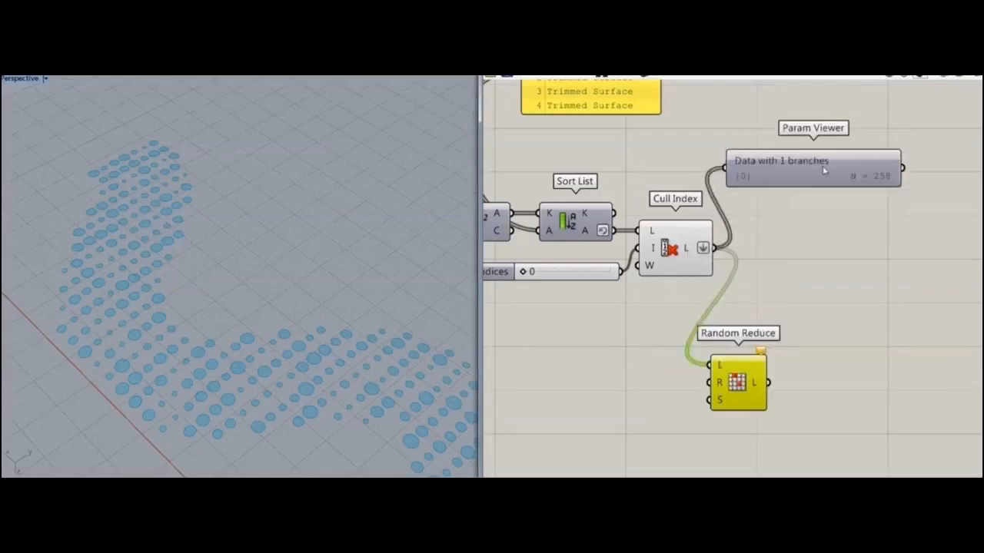
# - Wire a number slider set to 200 to Random Reduce's R input and highlight the component's output
pyautogui.moveTo(628, 384); pyautogui.dragTo(643, 325, button='right')
pyautogui.doubleClick(646, 323)
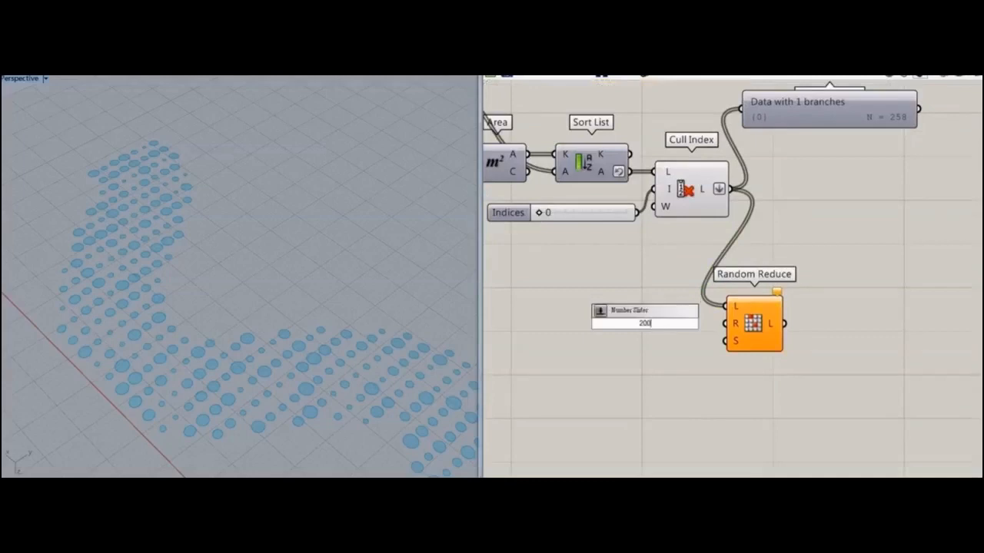
pyautogui.press('Return')
pyautogui.moveTo(715, 323); pyautogui.dragTo(726, 324)
pyautogui.moveTo(615, 325); pyautogui.dragTo(566, 324)
pyautogui.click(751, 333)
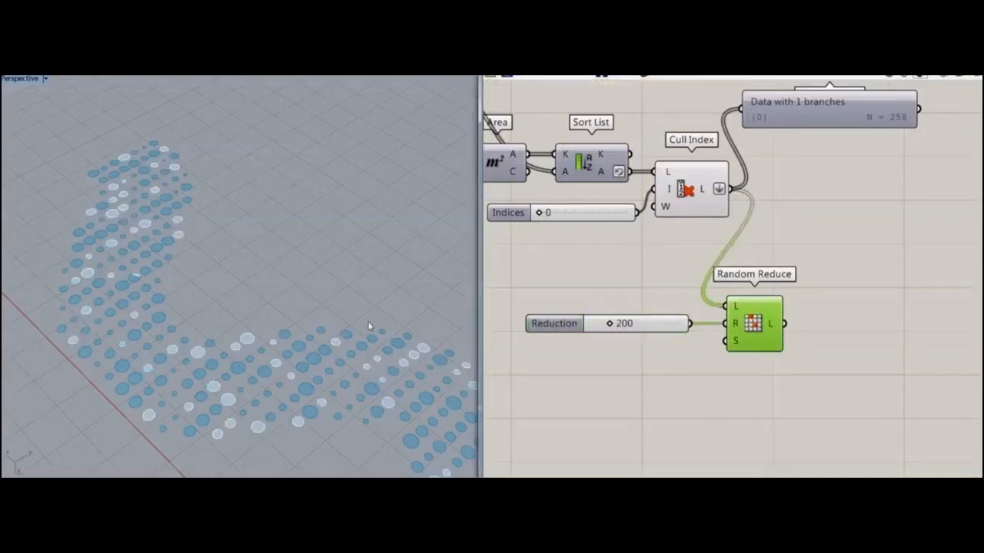
# - Set the Reduction slider to 89 and inspect which circular surfaces Random Reduce keeps
pyautogui.moveTo(371, 328); pyautogui.dragTo(342, 311, button='right')
pyautogui.scroll(5, 642, 324)
pyautogui.moveTo(596, 329); pyautogui.dragTo(640, 318, button='right')
pyautogui.moveTo(226, 327); pyautogui.dragTo(227, 355, button='right')
pyautogui.scroll(-7, 253, 334)
pyautogui.moveTo(319, 354); pyautogui.dragTo(345, 358, button='right')
pyautogui.scroll(3, 561, 338)
pyautogui.moveTo(631, 304); pyautogui.dragTo(585, 305)
pyautogui.scroll(-5, 516, 314)
pyautogui.moveTo(775, 333); pyautogui.dragTo(714, 334, button='right')
pyautogui.moveTo(323, 314); pyautogui.dragTo(238, 323, button='right')
pyautogui.scroll(-6, 786, 259)
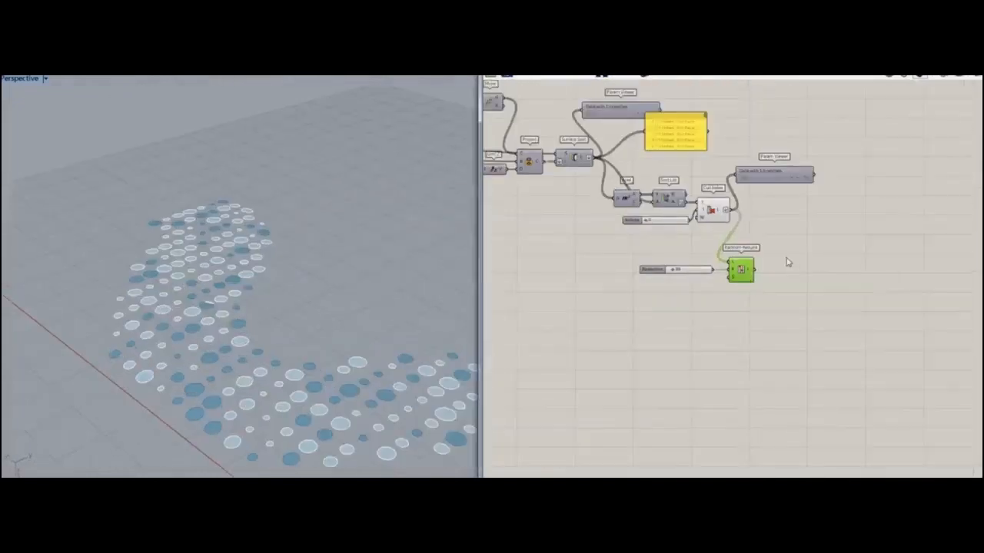
pyautogui.scroll(3, 786, 259)
pyautogui.moveTo(326, 347); pyautogui.dragTo(364, 371, button='right')
pyautogui.scroll(15, 184, 279)
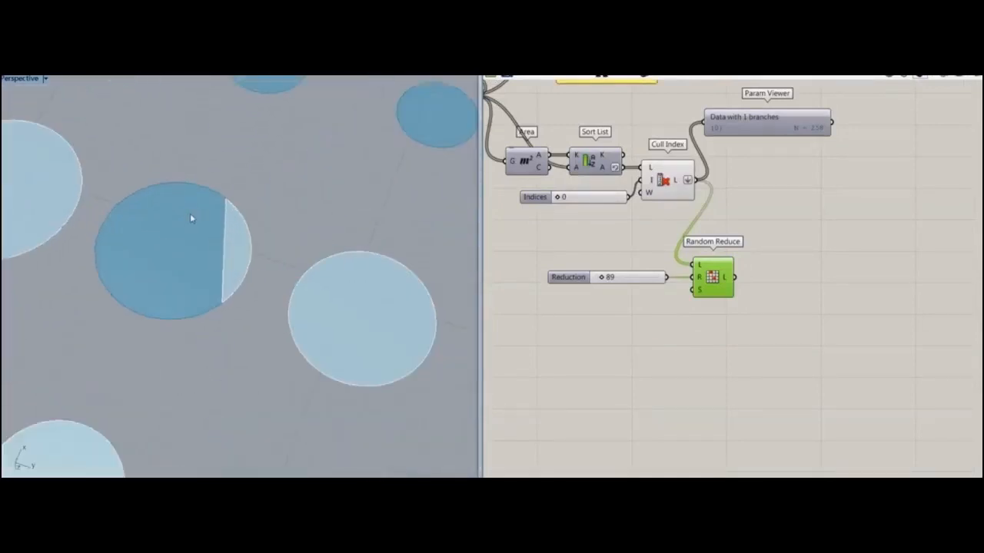
# - Set the Reduction slider to 174 and inspect the overall distribution of kept surfaces
pyautogui.moveTo(603, 282); pyautogui.dragTo(619, 279)
pyautogui.scroll(-10, 262, 313)
pyautogui.scroll(-7, 262, 313)
pyautogui.moveTo(230, 292); pyautogui.dragTo(225, 343, button='right')
pyautogui.scroll(-5, 244, 320)
pyautogui.keyDown('shift'); pyautogui.moveTo(402, 395); pyautogui.dragTo(229, 310, button='right'); pyautogui.keyUp('shift')
pyautogui.scroll(2, 220, 330)
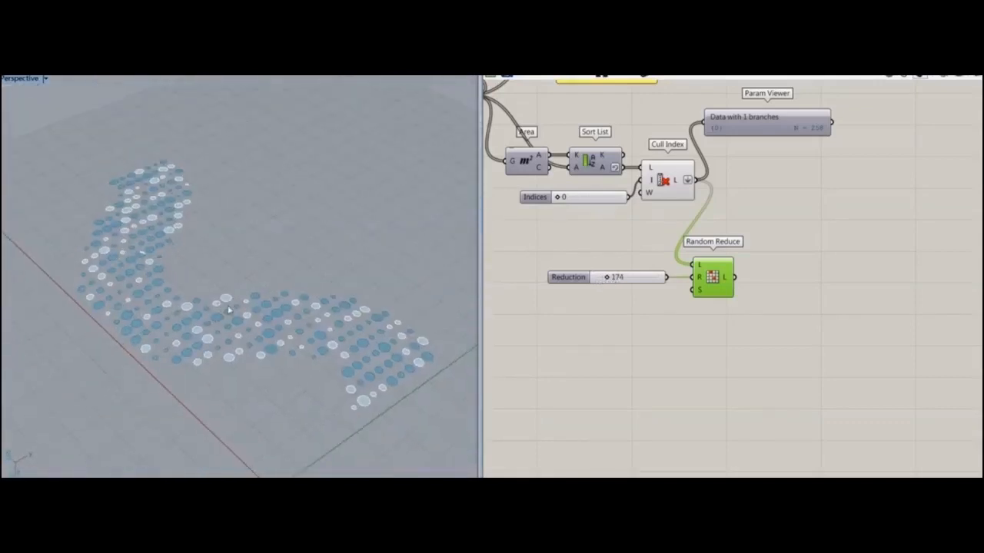
# - Delete Random Reduce together with its Reduction slider
pyautogui.click(738, 324)
pyautogui.moveTo(770, 247); pyautogui.dragTo(546, 340)
pyautogui.press('Delete')
# - Add a Random component below Cull Index
pyautogui.doubleClick(650, 276)
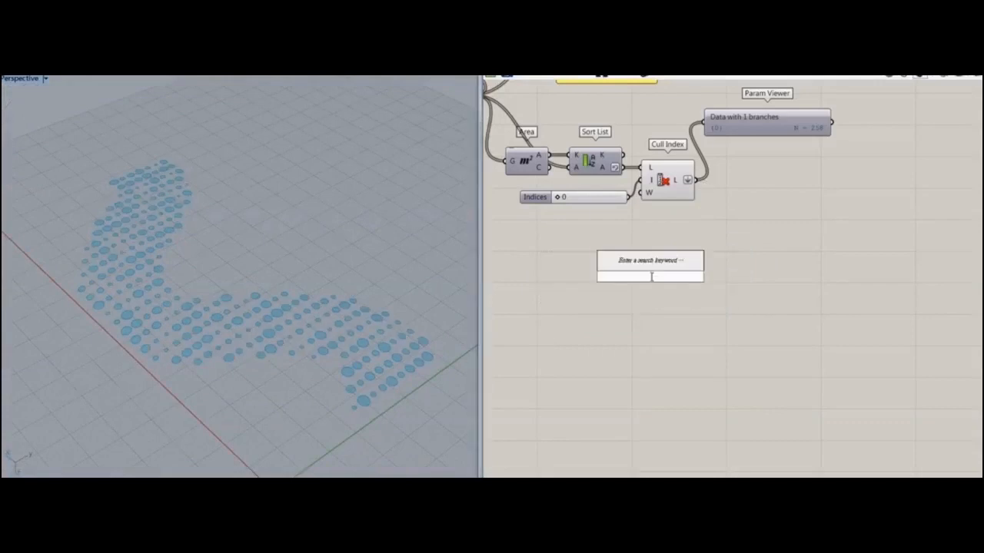
pyautogui.write('random')
pyautogui.press('Return')
pyautogui.moveTo(657, 292); pyautogui.dragTo(674, 315)
pyautogui.scroll(2, 617, 306)
pyautogui.scroll(-3, 699, 288)
pyautogui.scroll(2, 631, 306)
# - Wire a number slider set to 125 to Random's N input
pyautogui.click(629, 299)
pyautogui.doubleClick(629, 300)
pyautogui.write('20')
pyautogui.press('Return')
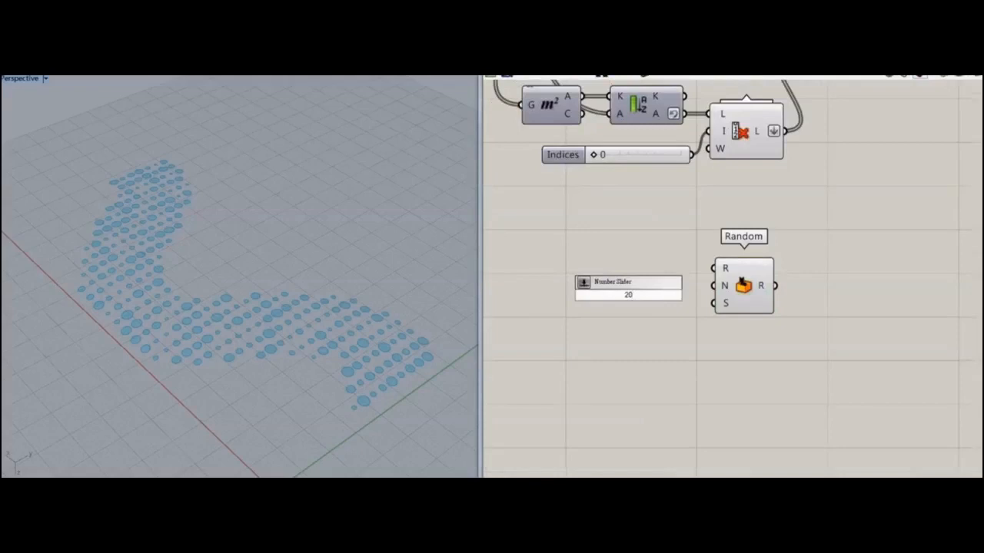
pyautogui.press('Return')
pyautogui.moveTo(713, 288); pyautogui.dragTo(689, 287)
pyautogui.moveTo(680, 291); pyautogui.dragTo(661, 289)
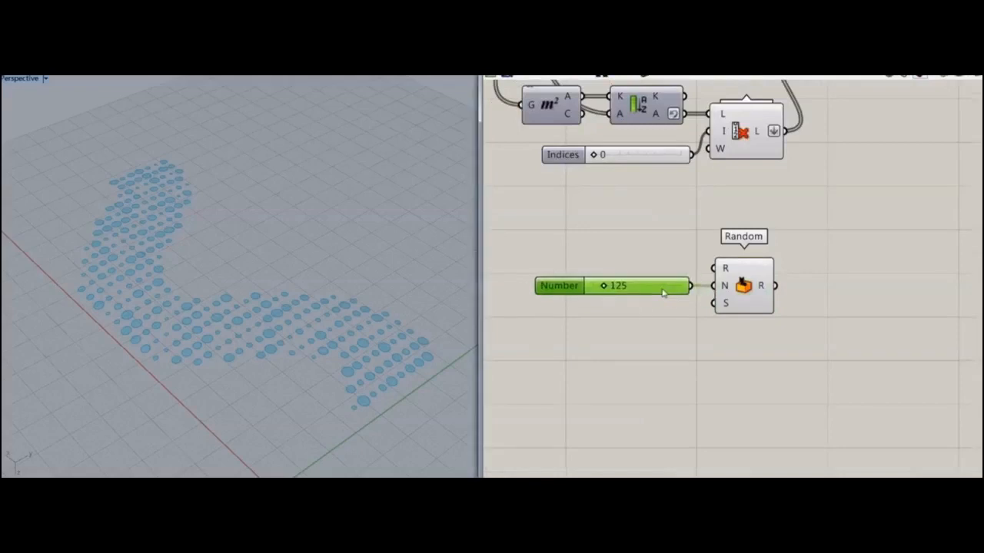
# - Wire a number slider set to 258 to Random's R input and align it above the Number slider
pyautogui.moveTo(628, 248); pyautogui.dragTo(617, 326, button='right')
pyautogui.doubleClick(591, 337)
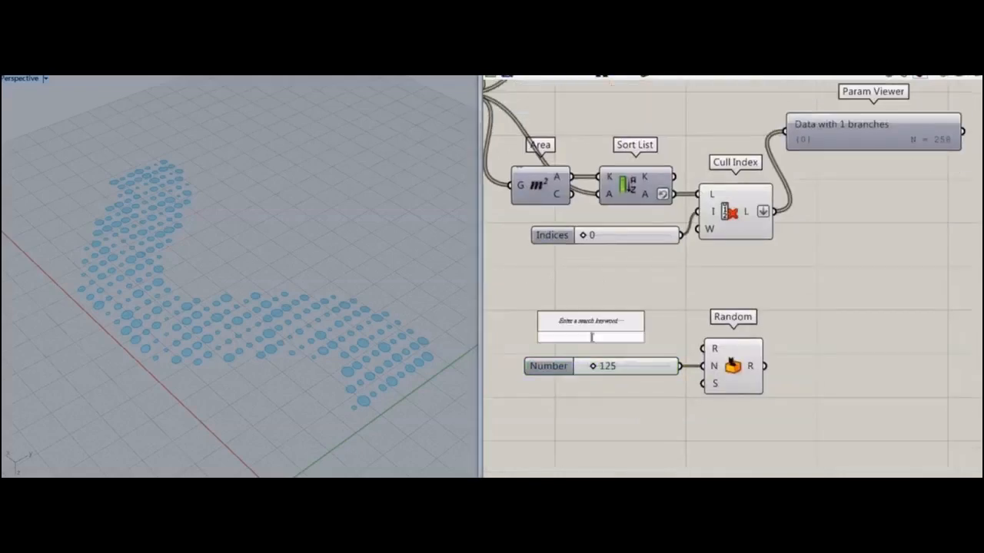
pyautogui.write('258')
pyautogui.press('Return')
pyautogui.moveTo(686, 349); pyautogui.dragTo(662, 337)
pyautogui.moveTo(642, 342); pyautogui.dragTo(659, 353)
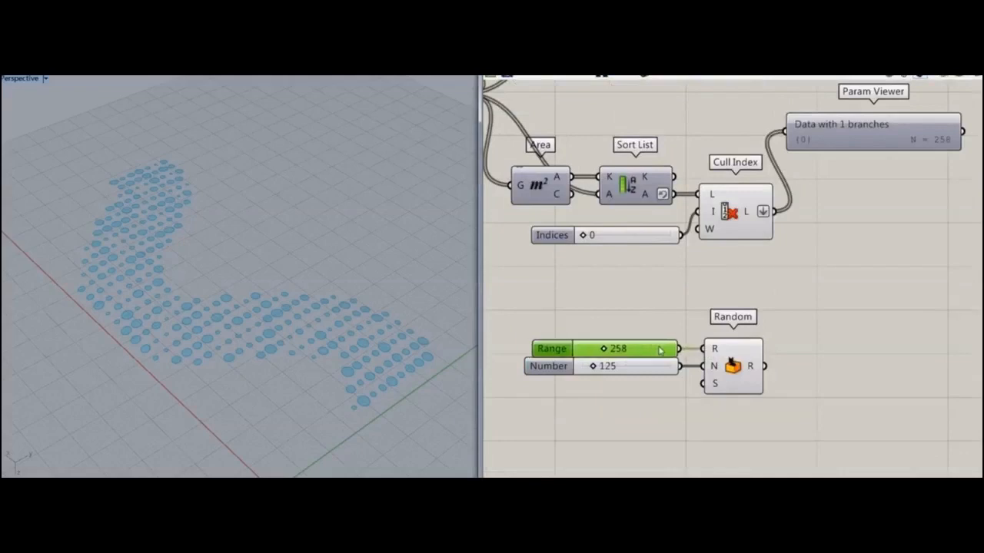
pyautogui.moveTo(722, 362); pyautogui.dragTo(572, 325, button='right')
pyautogui.scroll(1, 571, 325)
pyautogui.click(580, 329)
pyautogui.scroll(-3, 667, 306)
pyautogui.moveTo(661, 296); pyautogui.dragTo(590, 326)
pyautogui.click(647, 350)
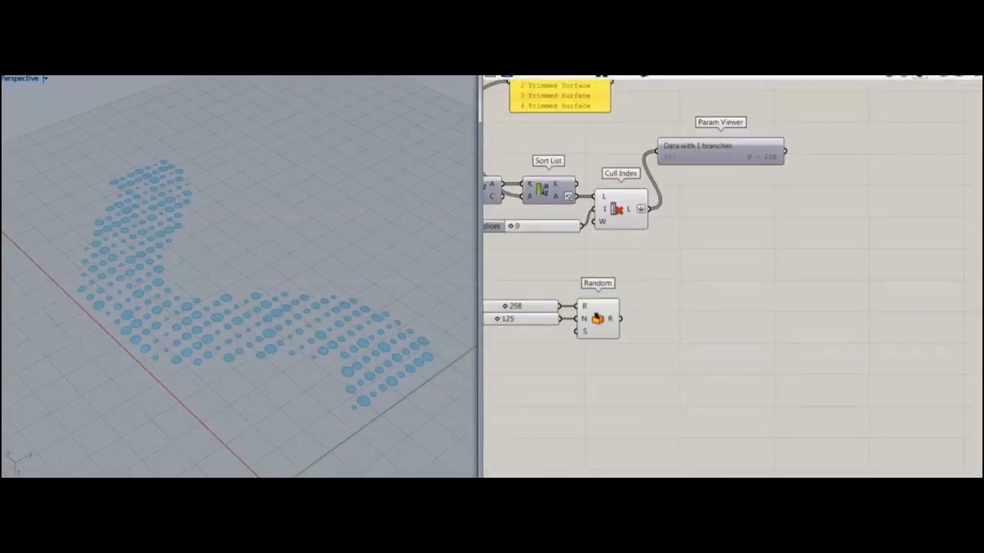
# - Add a Round component after Random and wire Random's R output into its x input
pyautogui.doubleClick(658, 327)
pyautogui.write('round')
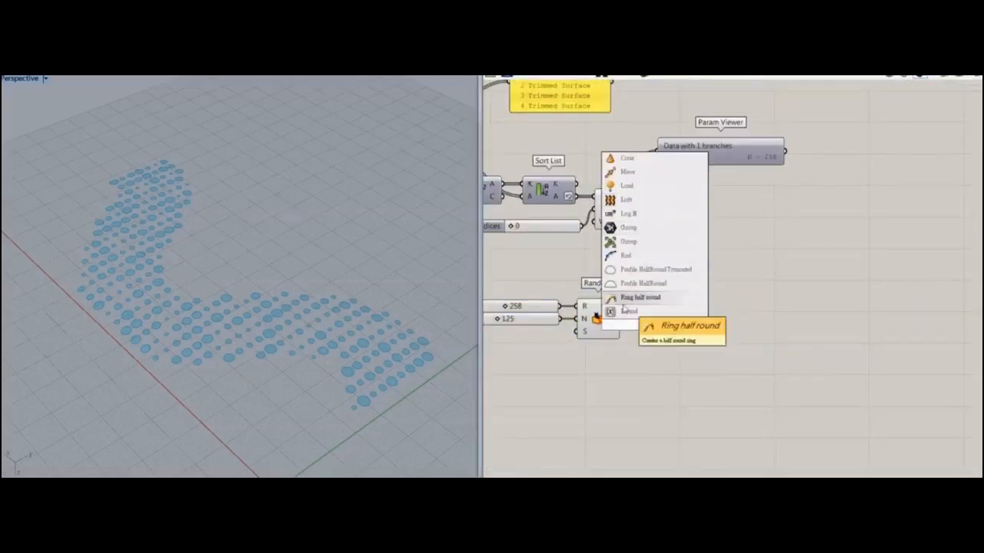
pyautogui.press('Return')
pyautogui.moveTo(621, 319); pyautogui.dragTo(635, 325)
pyautogui.moveTo(646, 331); pyautogui.dragTo(644, 324)
# - Attach a panel to Round's N output to read the rounded numbers
pyautogui.moveTo(712, 327); pyautogui.dragTo(668, 275, button='right')
pyautogui.moveTo(627, 78); pyautogui.dragTo(767, 320)
pyautogui.moveTo(630, 254); pyautogui.dragTo(716, 320)
pyautogui.moveTo(805, 312); pyautogui.dragTo(713, 423)
pyautogui.click(650, 303)
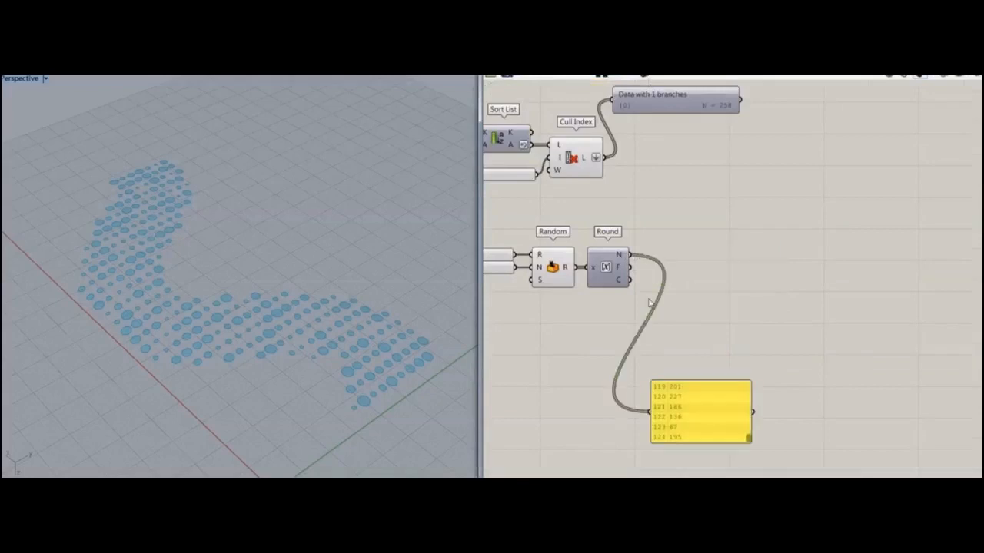
# - Wire a number slider set to 20 to Random's S input and align it under the Number slider
pyautogui.moveTo(649, 303); pyautogui.dragTo(716, 321, button='right')
pyautogui.doubleClick(541, 325)
pyautogui.write('20')
pyautogui.press('Return')
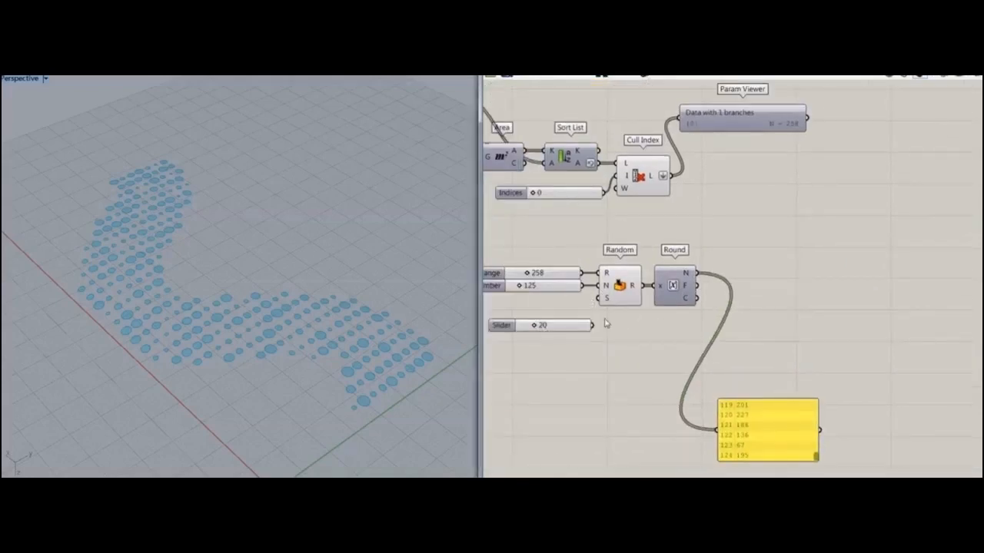
pyautogui.moveTo(570, 321); pyautogui.dragTo(560, 301)
# - Add a Dispatch component fed by Cull Index's output at L and Round's N output at P
pyautogui.moveTo(690, 314); pyautogui.dragTo(644, 328, button='right')
pyautogui.doubleClick(744, 278)
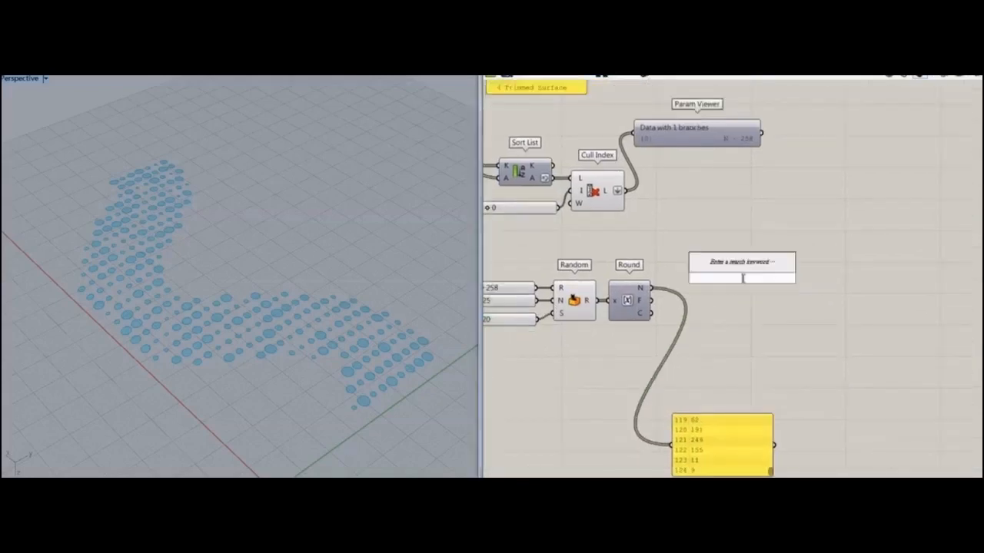
pyautogui.write('dis')
pyautogui.click(726, 263)
pyautogui.moveTo(707, 331); pyautogui.dragTo(670, 398, button='right')
pyautogui.scroll(2, 669, 398)
pyautogui.moveTo(592, 337); pyautogui.dragTo(624, 338)
pyautogui.moveTo(720, 327); pyautogui.dragTo(667, 321)
# - Add two Surface parameters and wire them to Dispatch's A and B outputs
pyautogui.doubleClick(796, 332)
pyautogui.write('surface')
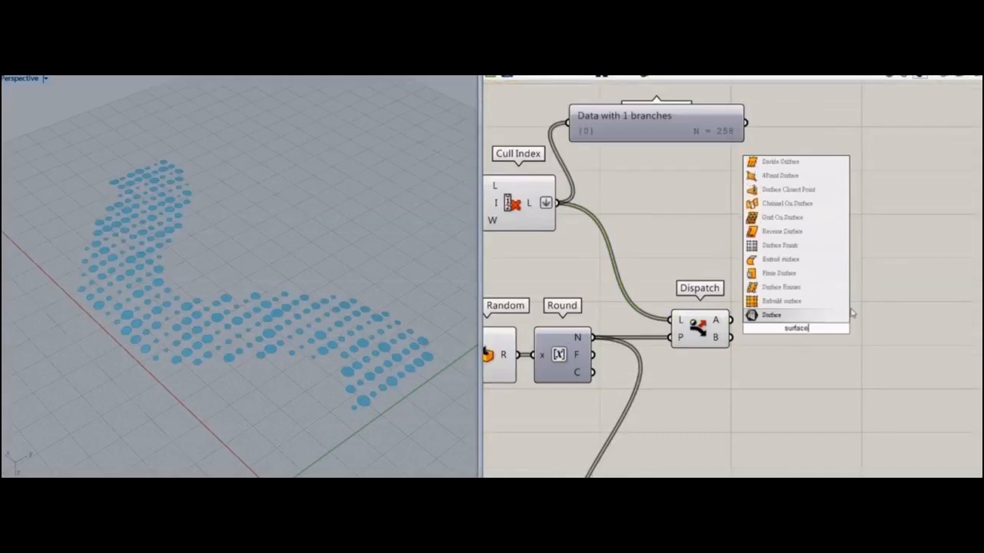
pyautogui.press('Return')
pyautogui.moveTo(796, 334); pyautogui.dragTo(800, 373)
pyautogui.hotkey('ctrl', 'c')
pyautogui.hotkey('ctrl', 'v')
pyautogui.moveTo(731, 338); pyautogui.dragTo(779, 372)
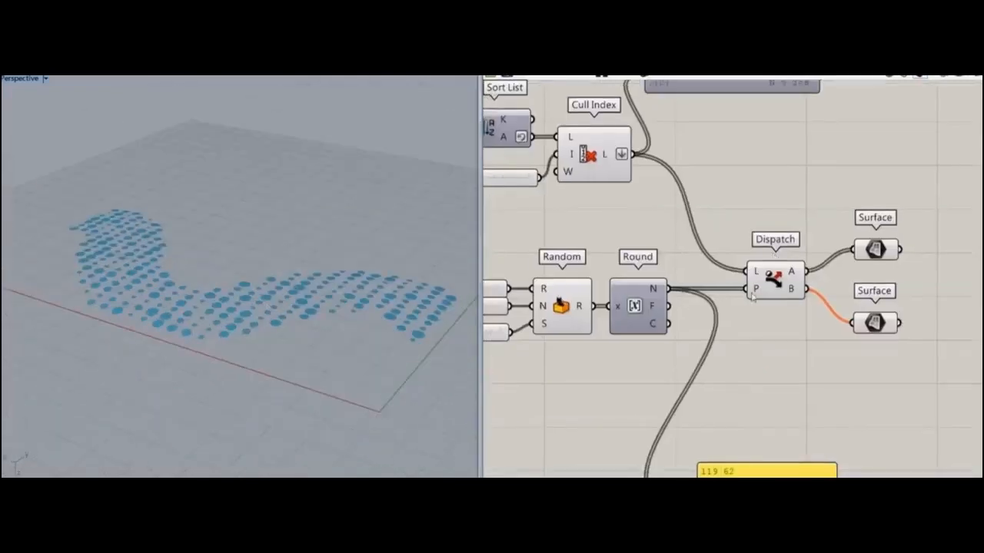
pyautogui.moveTo(744, 380); pyautogui.dragTo(714, 340, button='right')
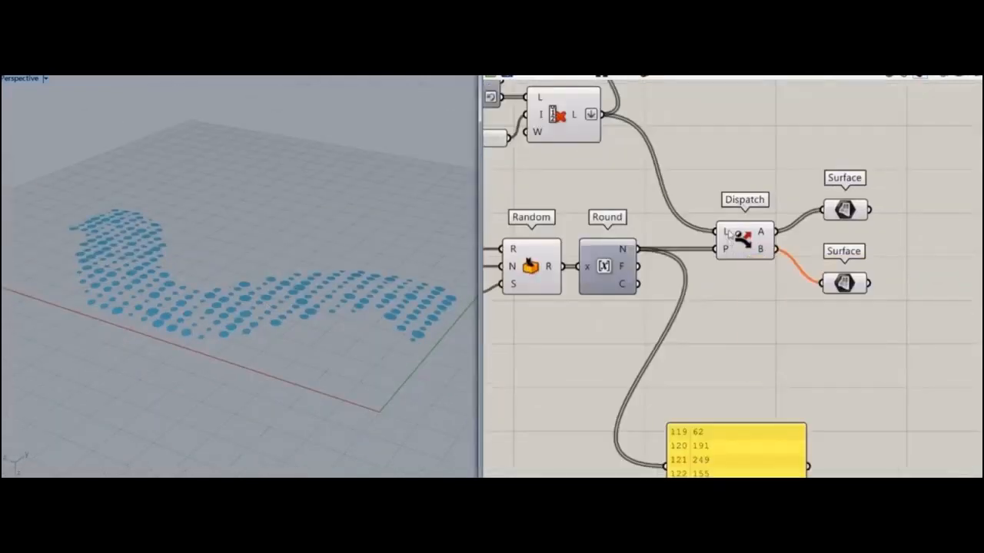
# - Delete the Dispatch component
pyautogui.moveTo(730, 381); pyautogui.dragTo(732, 288, button='right')
pyautogui.moveTo(726, 375); pyautogui.dragTo(724, 356)
pyautogui.moveTo(704, 279); pyautogui.dragTo(698, 311, button='right')
pyautogui.scroll(-2, 698, 311)
pyautogui.click(728, 235)
pyautogui.press('Delete')
# - Add a List Item taking Cull Index's output as list and Round's N as index, and delete the two loose Surface parameters
pyautogui.scroll(2, 707, 174)
pyautogui.moveTo(707, 173); pyautogui.dragTo(760, 308, button='right')
pyautogui.doubleClick(760, 308)
pyautogui.write('list i')
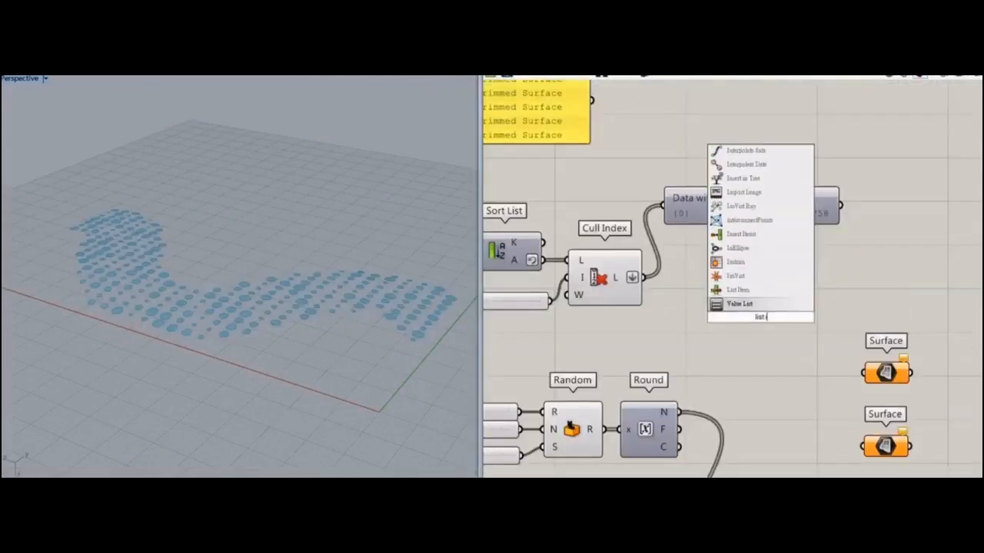
pyautogui.click(736, 291)
pyautogui.moveTo(644, 278); pyautogui.dragTo(775, 301)
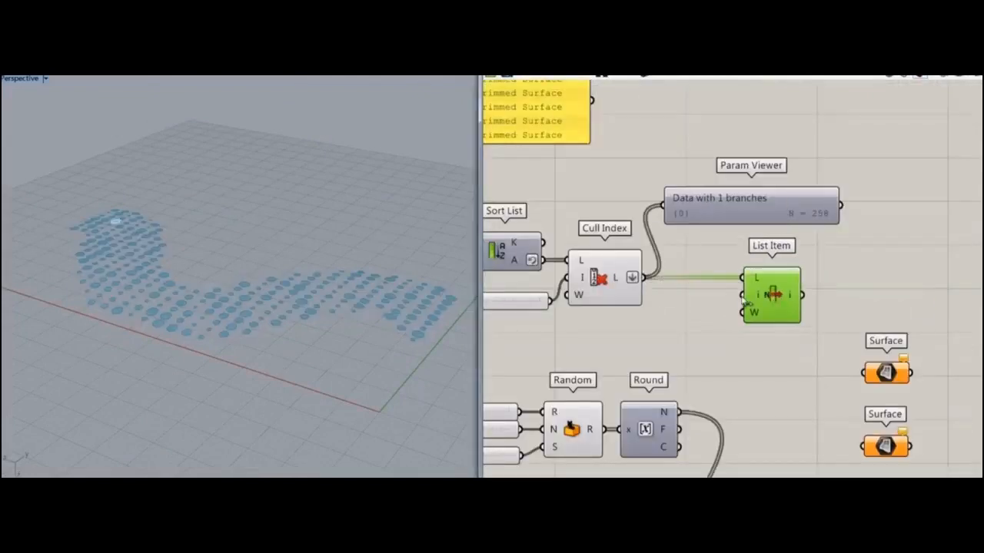
pyautogui.moveTo(742, 385); pyautogui.dragTo(648, 319, button='right')
pyautogui.moveTo(839, 265); pyautogui.dragTo(753, 429)
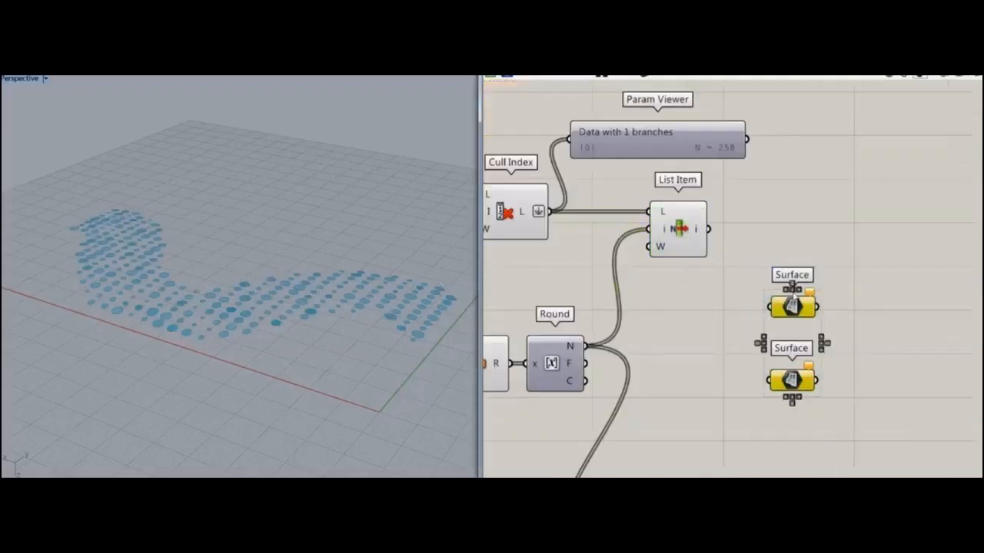
pyautogui.press('Delete')
# - Add a second Cull Index below List Item, fed by the first Cull Index's output at L and Round's N at I
pyautogui.doubleClick(709, 356)
pyautogui.write('co')
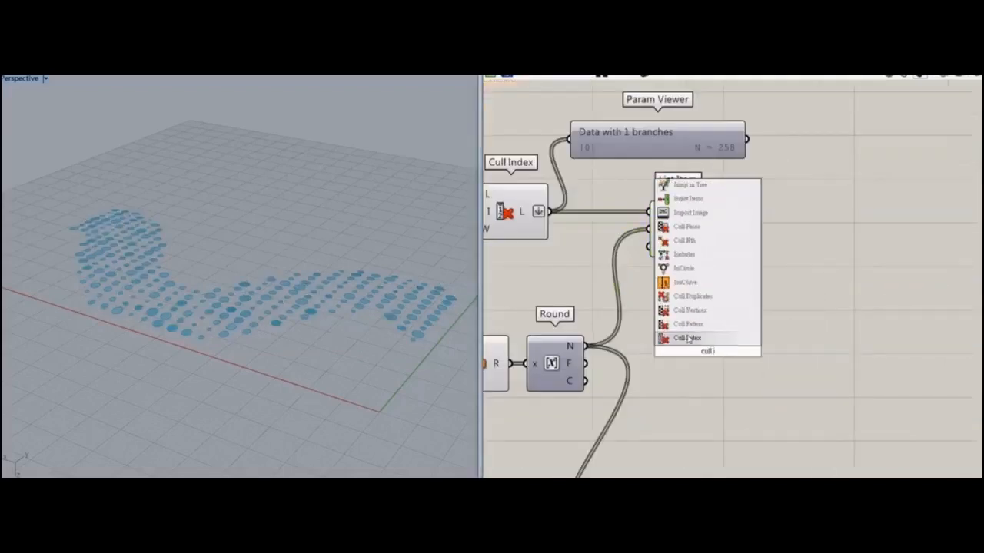
pyautogui.click(687, 338)
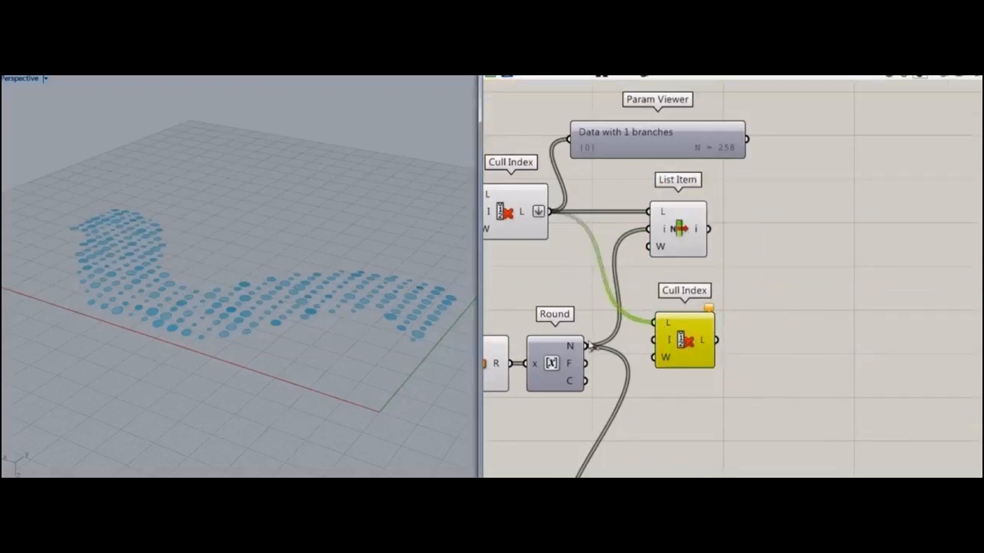
pyautogui.moveTo(695, 356); pyautogui.dragTo(683, 351)
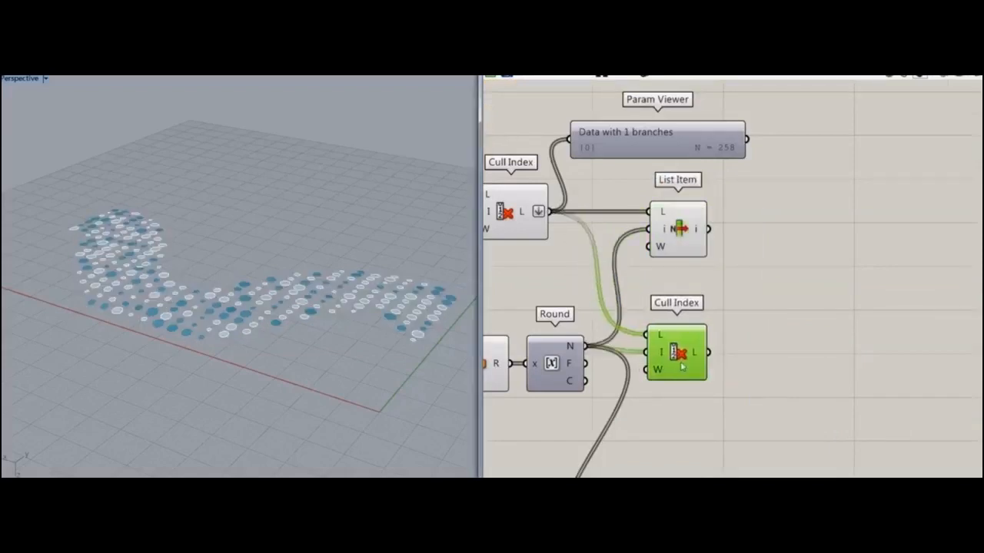
# - Add an Extrude component and place it well to the side of List Item's output
pyautogui.scroll(-3, 680, 367)
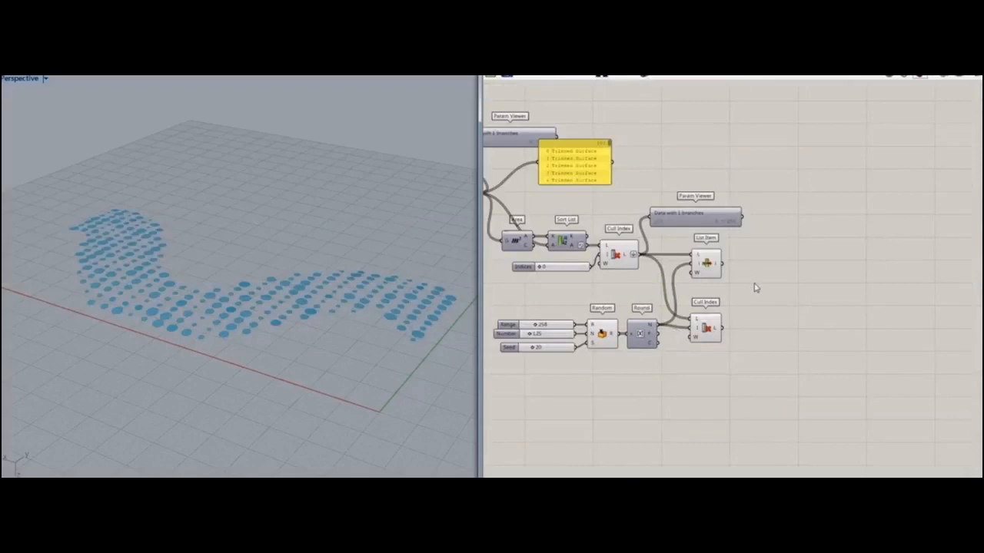
pyautogui.doubleClick(788, 275)
pyautogui.write('ext')
pyautogui.click(773, 264)
pyautogui.scroll(6, 734, 278)
pyautogui.moveTo(178, 333); pyautogui.dragTo(185, 265, button='right')
pyautogui.moveTo(719, 281); pyautogui.dragTo(575, 300, button='right')
pyautogui.scroll(-2, 576, 301)
pyautogui.moveTo(730, 283); pyautogui.dragTo(869, 273)
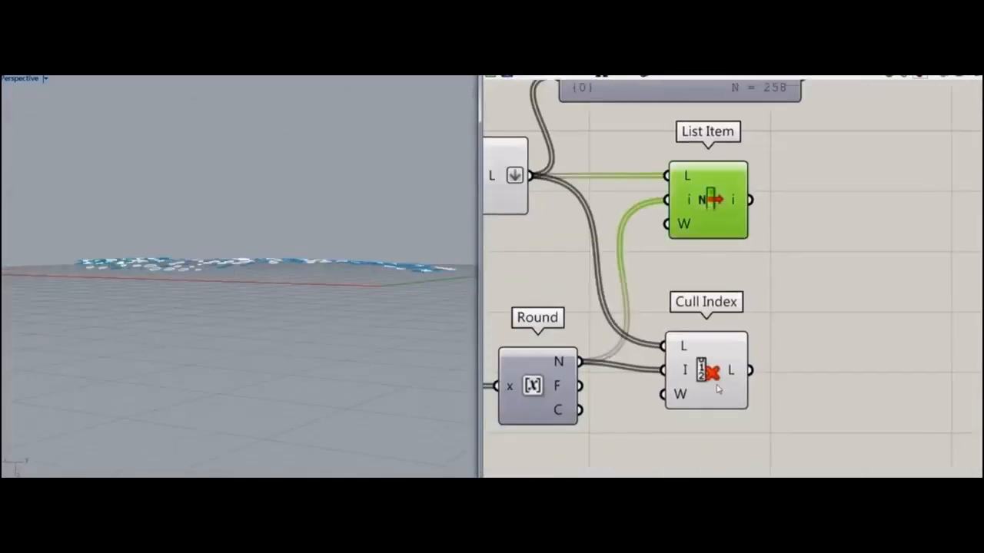
# - Add an Area component and wire List Item's output into its G input
pyautogui.doubleClick(775, 223)
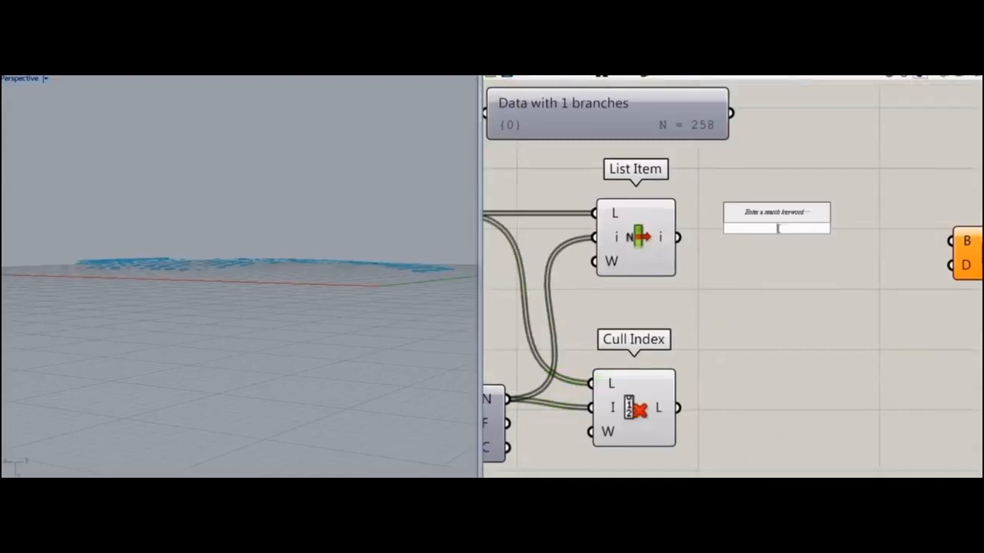
pyautogui.write('area')
pyautogui.press('Return')
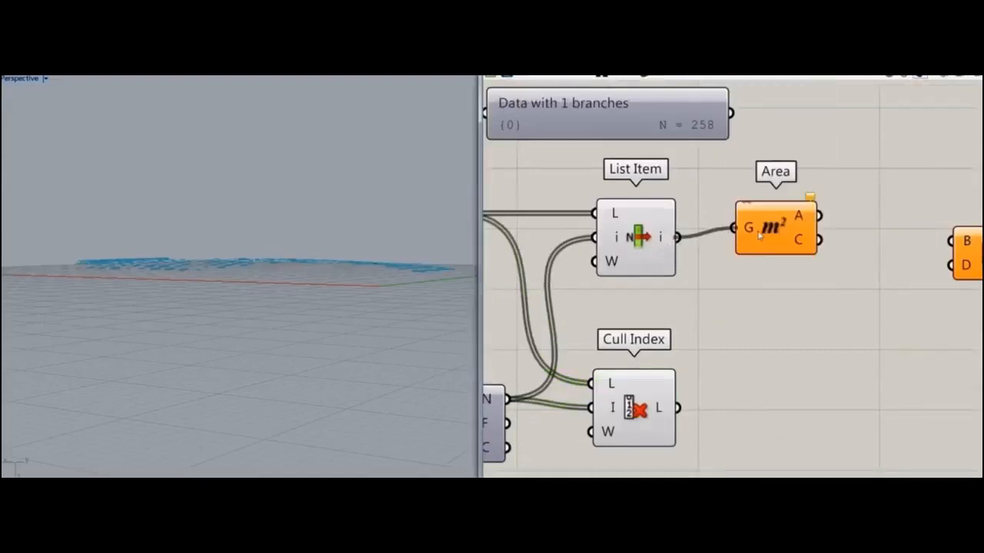
pyautogui.moveTo(776, 239); pyautogui.dragTo(771, 249)
pyautogui.moveTo(257, 315); pyautogui.dragTo(264, 389, button='right')
pyautogui.scroll(2, 300, 345)
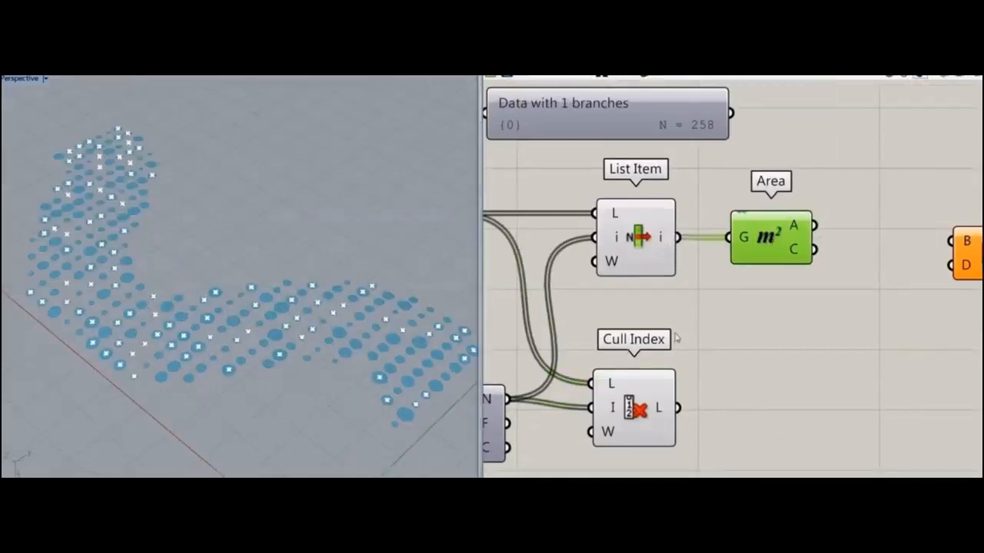
# - Move the second Cull Index further down the canvas and place an Evaluate Surface component below Extrude
pyautogui.moveTo(762, 418); pyautogui.dragTo(688, 328, button='right')
pyautogui.scroll(-1, 689, 328)
pyautogui.scroll(-3, 688, 328)
pyautogui.moveTo(633, 317); pyautogui.dragTo(647, 474)
pyautogui.doubleClick(703, 305)
pyautogui.write('eval')
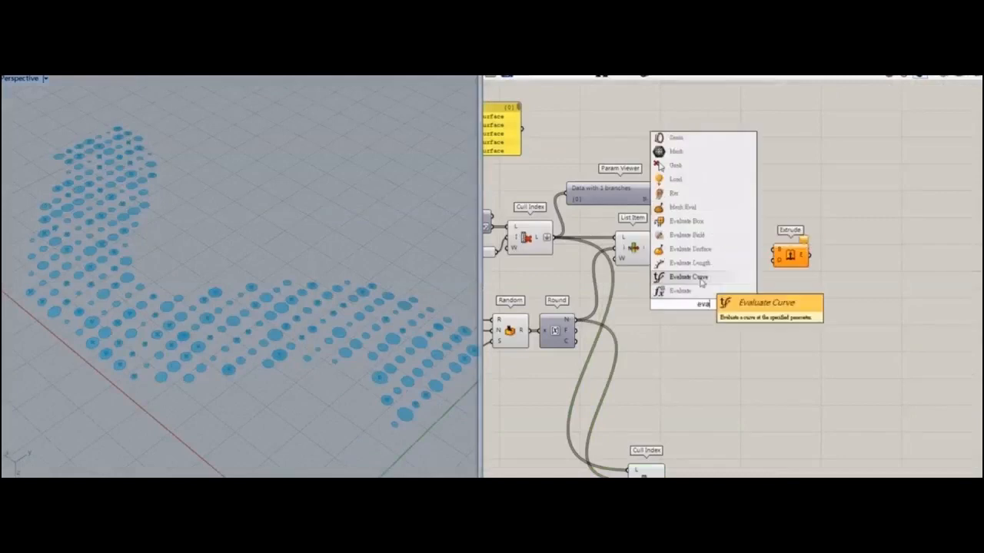
pyautogui.click(698, 250)
pyautogui.moveTo(695, 308); pyautogui.dragTo(767, 351)
# - Add Surface Closest Point, wiring Area's C output to its P input and its uvP output to Evaluate Surface's uv
pyautogui.doubleClick(696, 329)
pyautogui.write('surface cl')
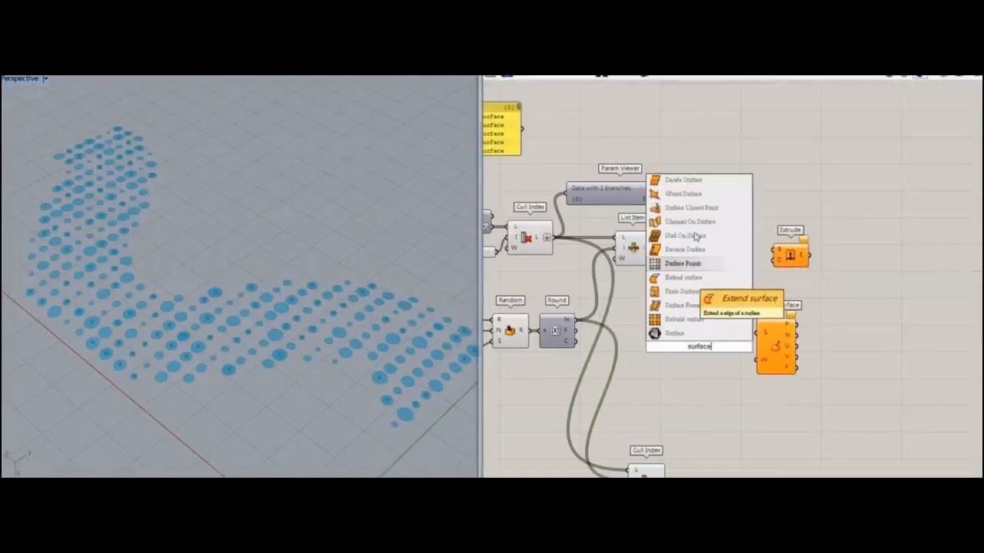
pyautogui.click(683, 259)
pyautogui.moveTo(696, 345); pyautogui.dragTo(723, 358)
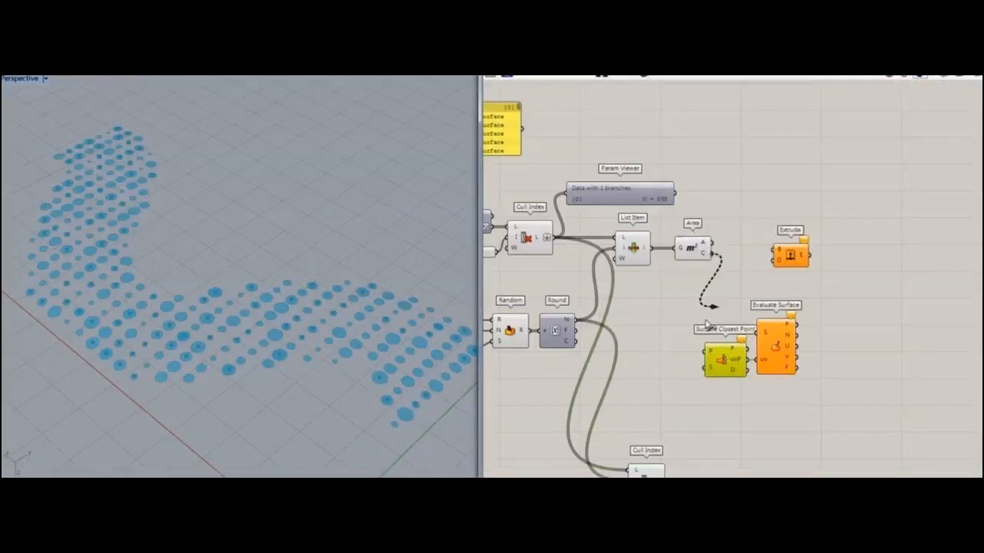
# - Duplicate the upper of the two grouped Surface parameters and move the copy beside Surface Closest Point
pyautogui.scroll(-2, 657, 340)
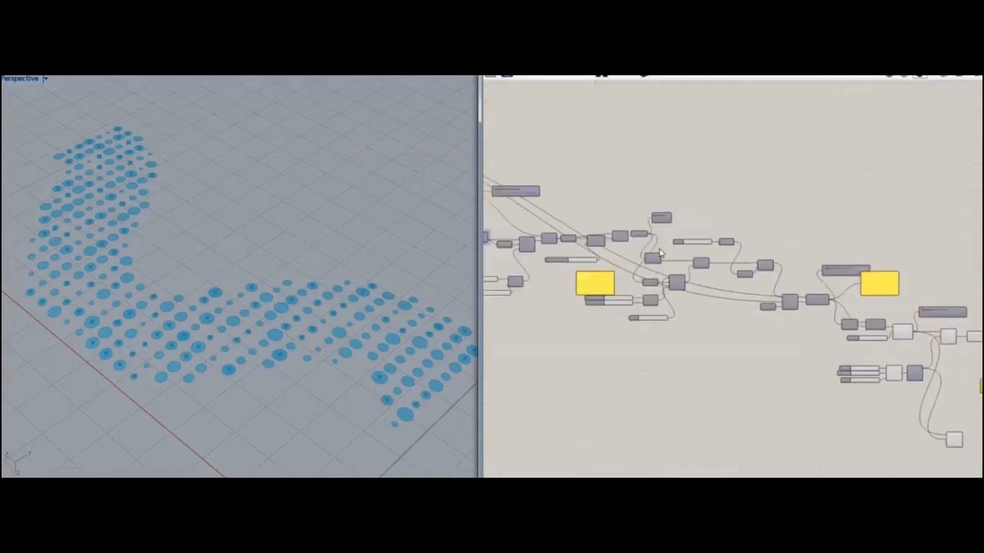
pyautogui.scroll(-2, 561, 247)
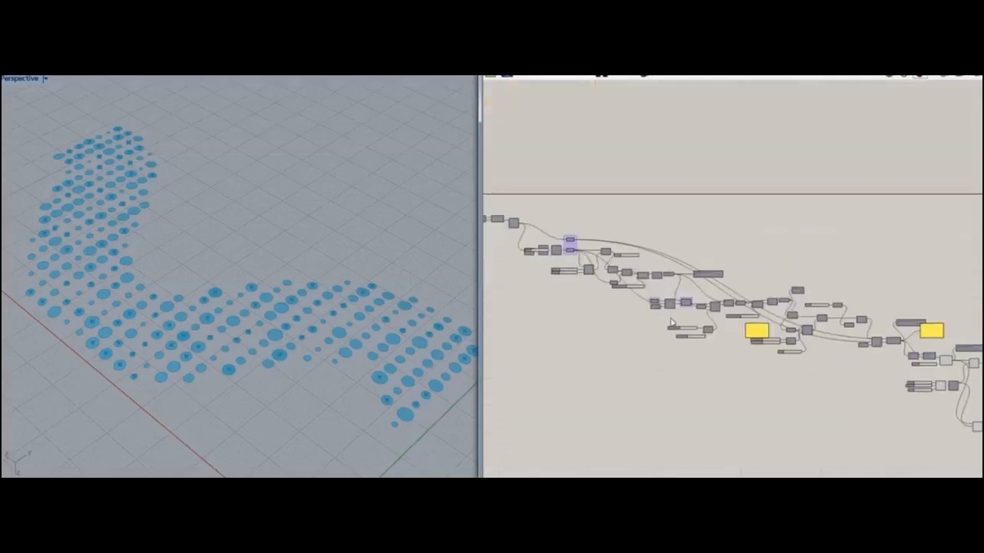
pyautogui.scroll(6, 561, 247)
pyautogui.click(560, 296)
pyautogui.click(567, 254)
pyautogui.hotkey('ctrl', 'c')
pyautogui.hotkey('ctrl', 'v')
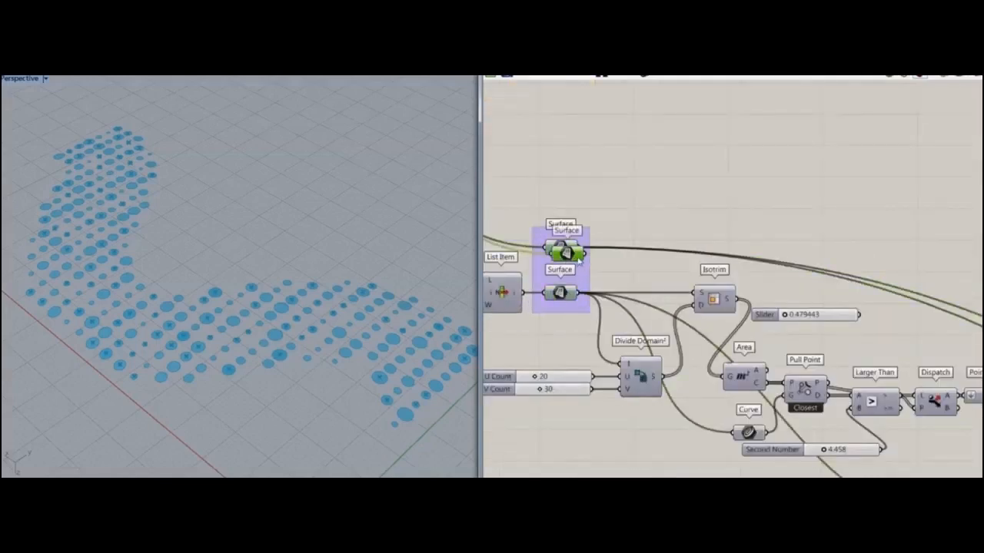
pyautogui.moveTo(570, 255); pyautogui.dragTo(631, 225)
pyautogui.moveTo(631, 469); pyautogui.dragTo(631, 465)
pyautogui.moveTo(645, 224); pyautogui.dragTo(645, 469)
pyautogui.scroll(-8, 642, 472)
pyautogui.moveTo(643, 470); pyautogui.dragTo(647, 269, button='right')
pyautogui.scroll(2, 645, 267)
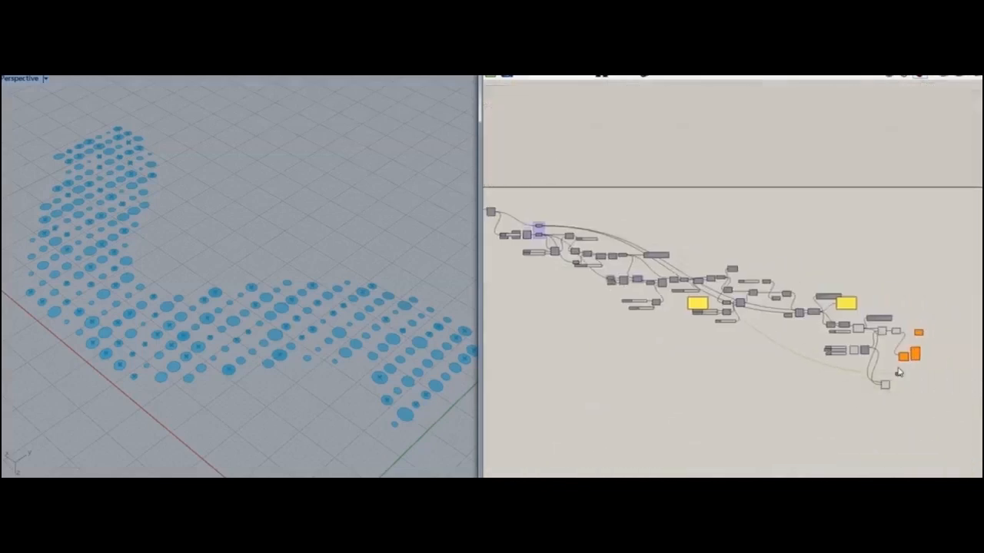
# - Wire the copied Surface parameter to the S inputs of Surface Closest Point and Evaluate Surface
pyautogui.scroll(5, 647, 269)
pyautogui.moveTo(723, 313); pyautogui.dragTo(760, 317)
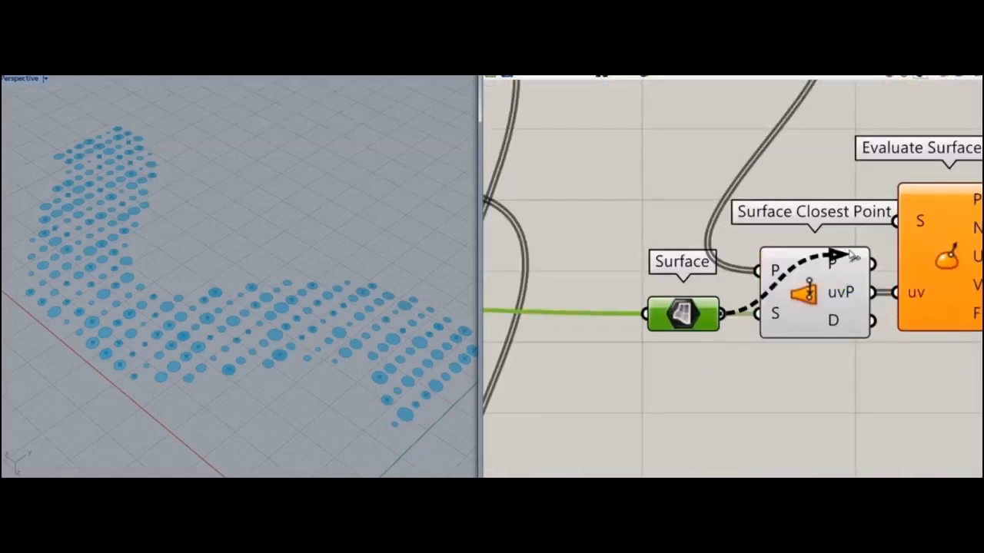
pyautogui.moveTo(852, 255); pyautogui.dragTo(896, 220)
# - Add an Amplitude component between Evaluate Surface and Extrude, and wire Evaluate Surface's N output to its V input
pyautogui.scroll(-4, 917, 358)
pyautogui.moveTo(917, 358); pyautogui.dragTo(640, 423, button='right')
pyautogui.moveTo(670, 269); pyautogui.dragTo(807, 269)
pyautogui.scroll(2, 740, 305)
pyautogui.click(725, 288)
pyautogui.doubleClick(726, 288)
pyautogui.write('a')
pyautogui.click(700, 269)
pyautogui.scroll(3, 714, 355)
pyautogui.moveTo(708, 294); pyautogui.dragTo(739, 342)
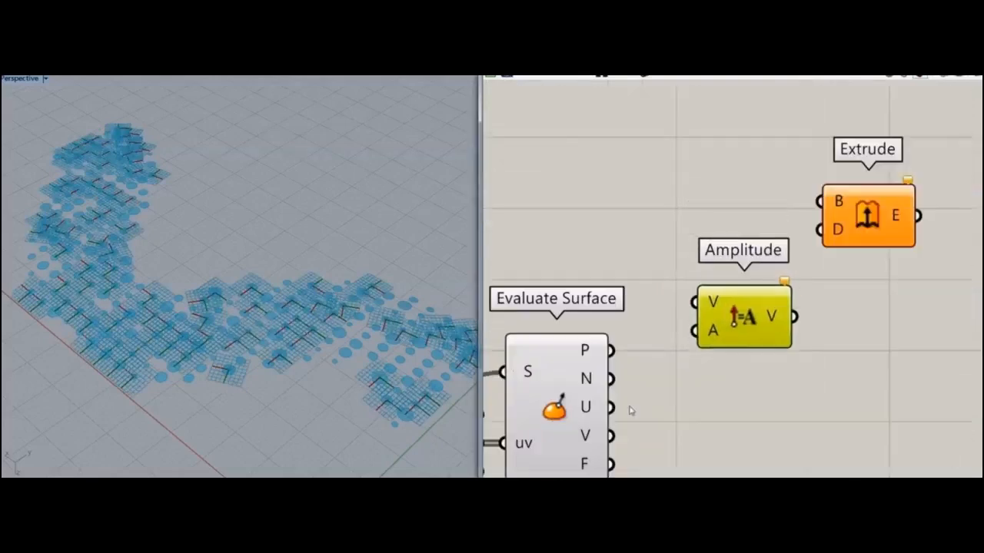
pyautogui.moveTo(679, 311); pyautogui.dragTo(696, 301)
pyautogui.scroll(-2, 761, 292)
pyautogui.moveTo(769, 278); pyautogui.dragTo(790, 278)
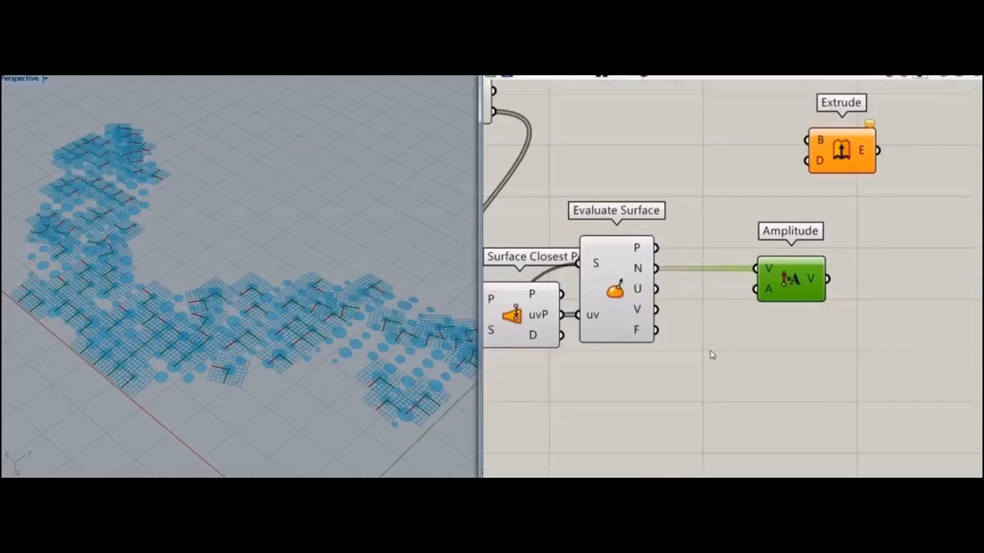
# - Wire a number slider set to 0.25 to Amplitude's A input
pyautogui.doubleClick(668, 377)
pyautogui.write('0.25')
pyautogui.press('Return')
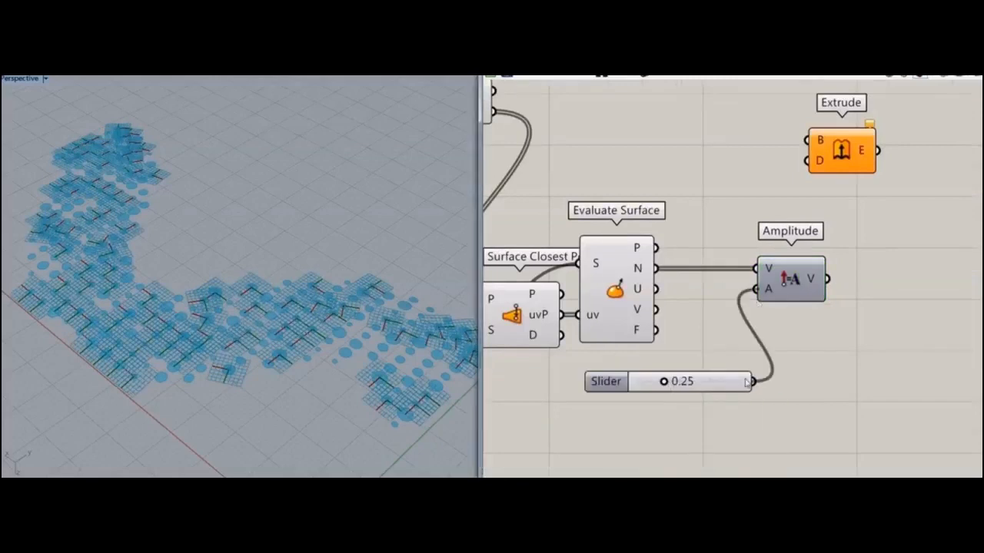
pyautogui.moveTo(745, 383); pyautogui.dragTo(751, 381)
# - Wire Amplitude's V output to Extrude's D input and List Item's output to Extrude's B input
pyautogui.moveTo(827, 278); pyautogui.dragTo(808, 231)
pyautogui.scroll(-5, 624, 173)
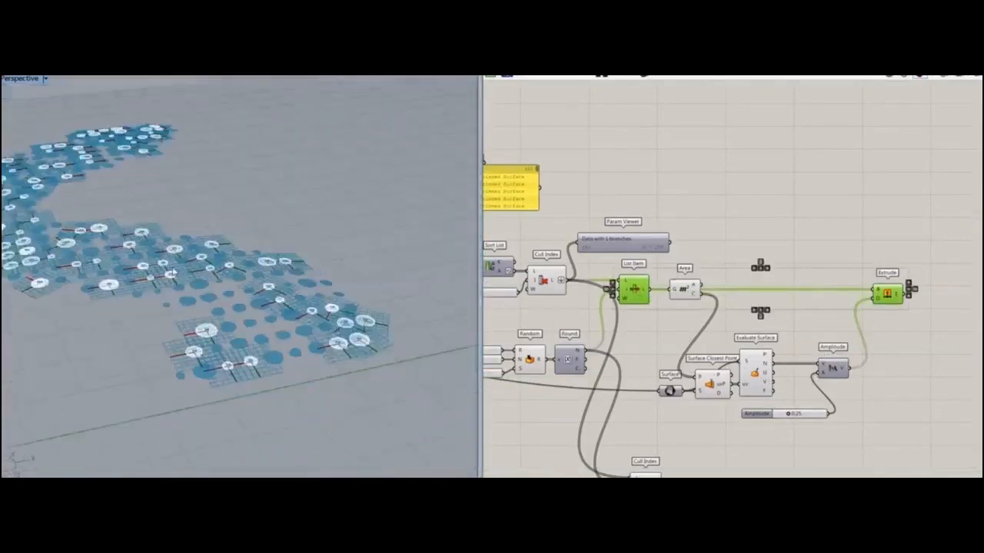
pyautogui.scroll(4, 725, 383)
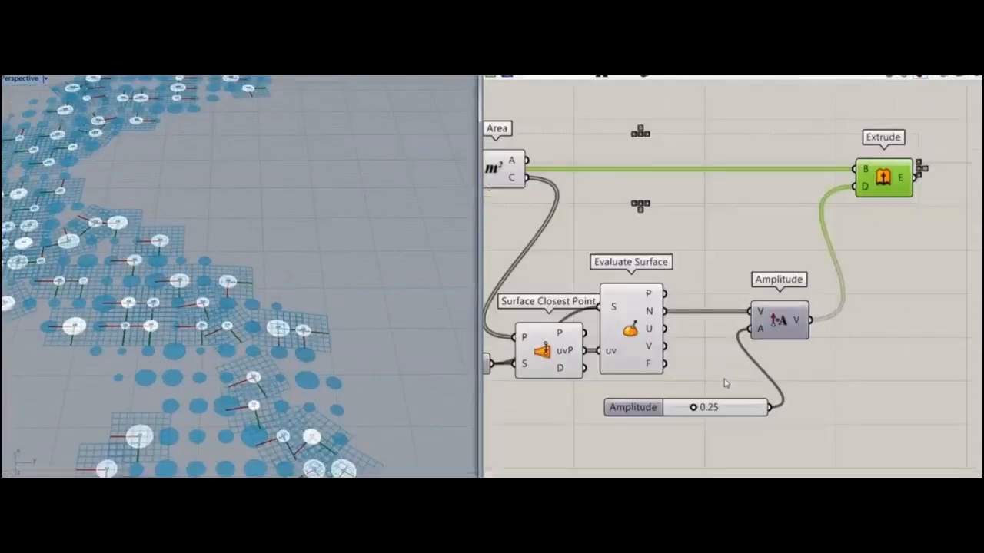
# - Delete the 0.25 slider feeding Amplitude
pyautogui.click(730, 415)
pyautogui.scroll(-3, 756, 428)
pyautogui.moveTo(756, 428); pyautogui.dragTo(796, 380, button='right')
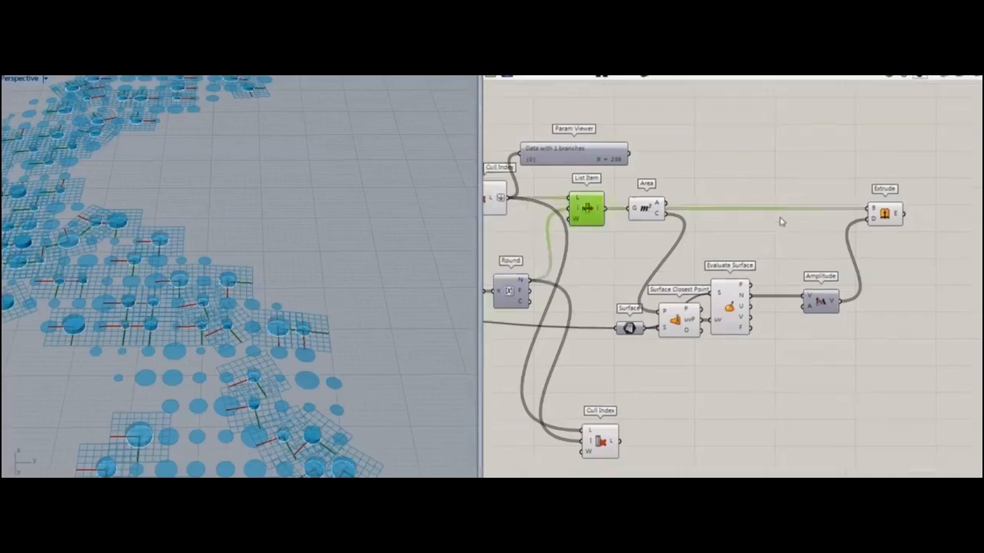
# - Disable the Extrude component
pyautogui.click(882, 217)
pyautogui.middleClick(882, 217)
pyautogui.click(898, 179)
pyautogui.click(812, 180)
# - Add Bounds, Construct Domain and Remap Numbers components in the space above Extrude's base wire
pyautogui.moveTo(723, 199); pyautogui.dragTo(734, 207, button='right')
pyautogui.doubleClick(739, 145)
pyautogui.press('Escape')
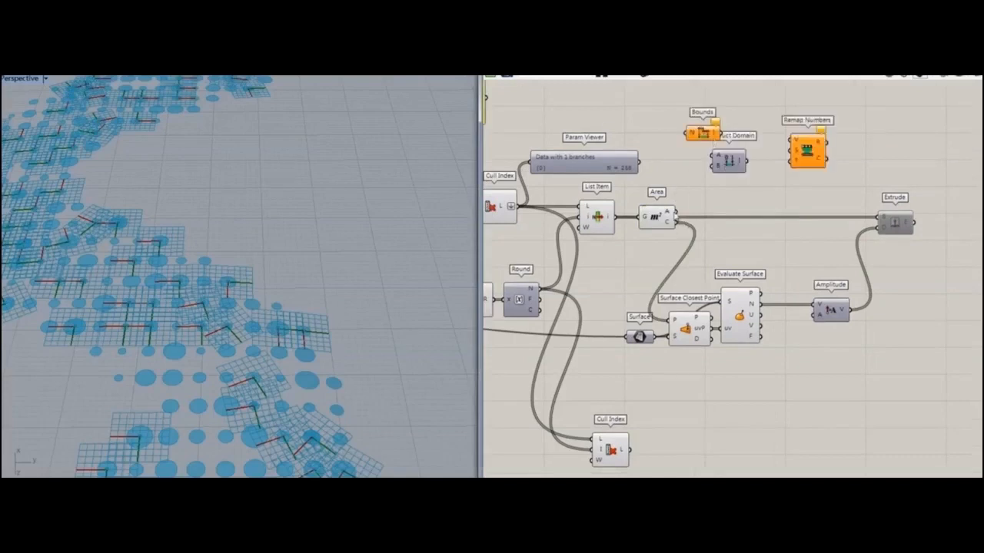
# - Arrange the three components between Area and Extrude, wiring Area's A through Bounds to Remap Numbers' S and Construct Domain to T
pyautogui.moveTo(695, 137); pyautogui.dragTo(742, 200)
pyautogui.moveTo(806, 167); pyautogui.dragTo(799, 195)
pyautogui.moveTo(730, 161); pyautogui.dragTo(749, 232)
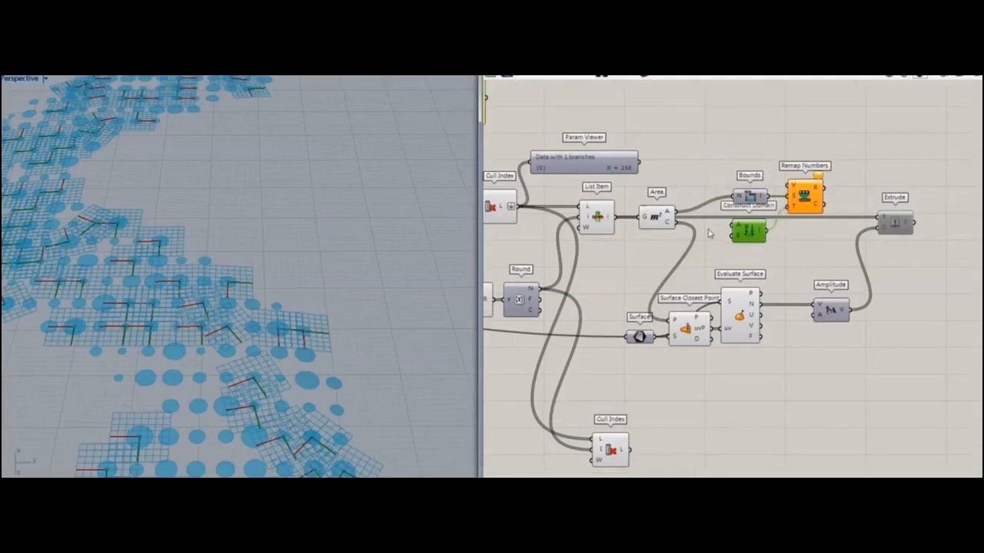
# - Feed Construct Domain's A and B inputs with new 0.15 and 0.35 sliders, and wire Remap Numbers' R to Amplitude's A
pyautogui.moveTo(735, 261); pyautogui.dragTo(679, 301, button='right')
pyautogui.doubleClick(588, 296)
pyautogui.write('0.15')
pyautogui.press('Return')
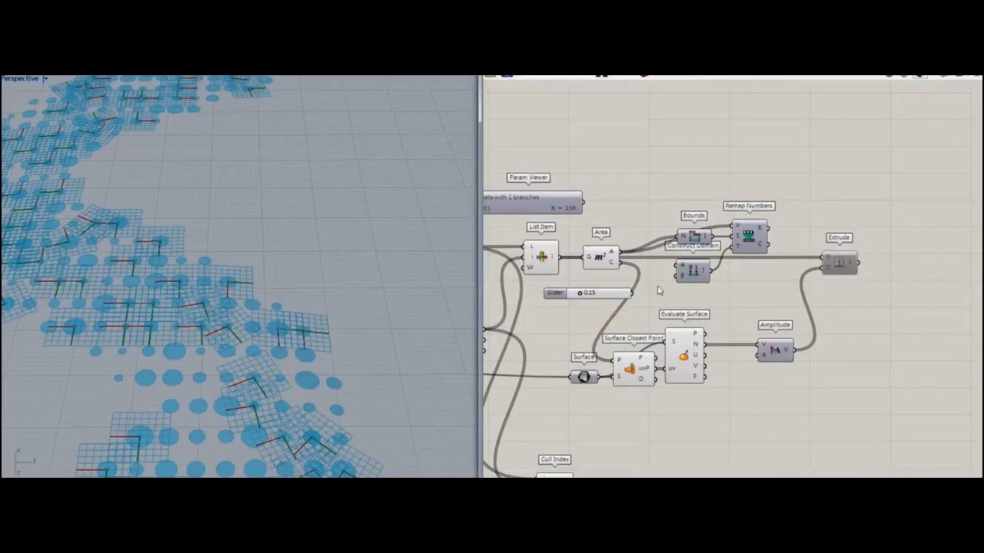
pyautogui.doubleClick(581, 314)
pyautogui.write('0.35')
pyautogui.press('Return')
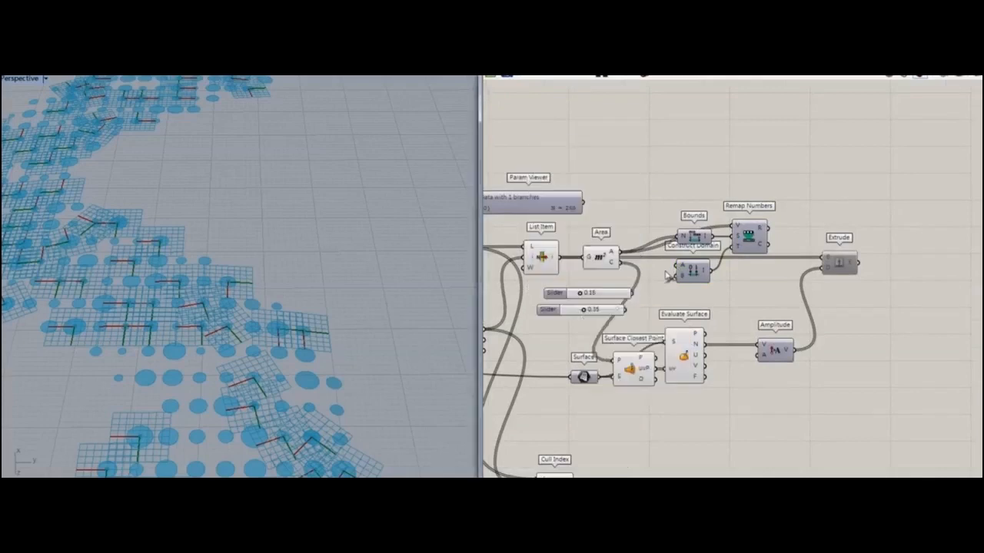
pyautogui.moveTo(631, 298); pyautogui.dragTo(637, 269)
pyautogui.moveTo(623, 315); pyautogui.dragTo(634, 281)
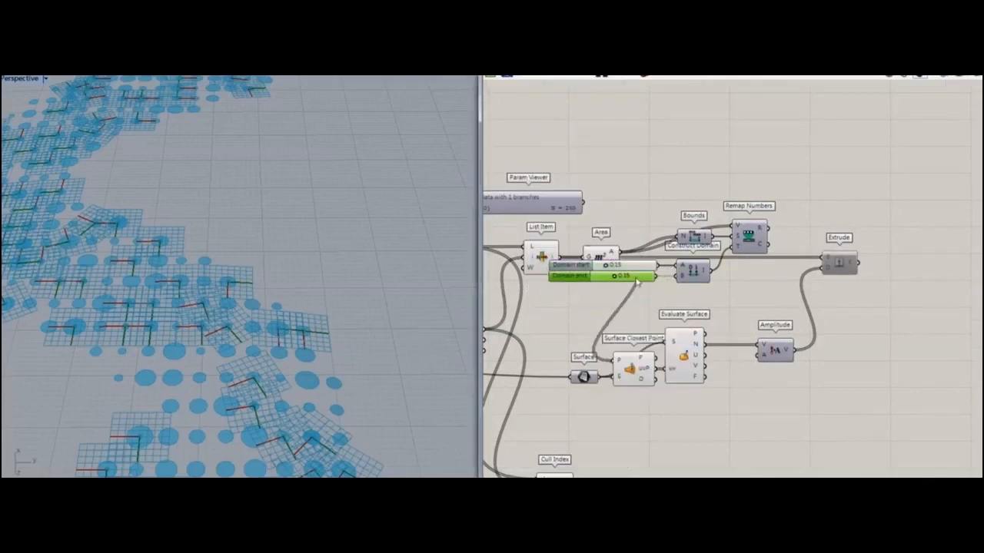
pyautogui.click(838, 269)
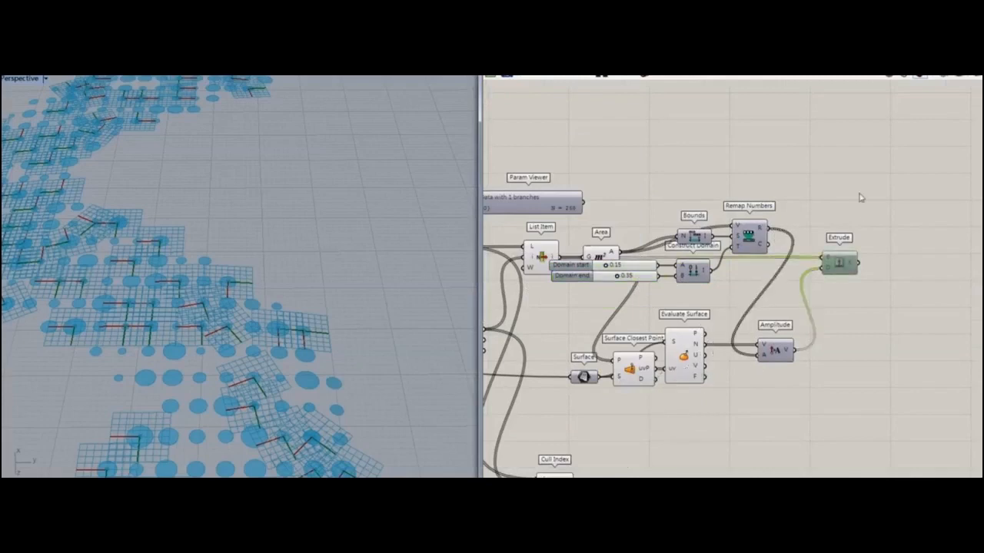
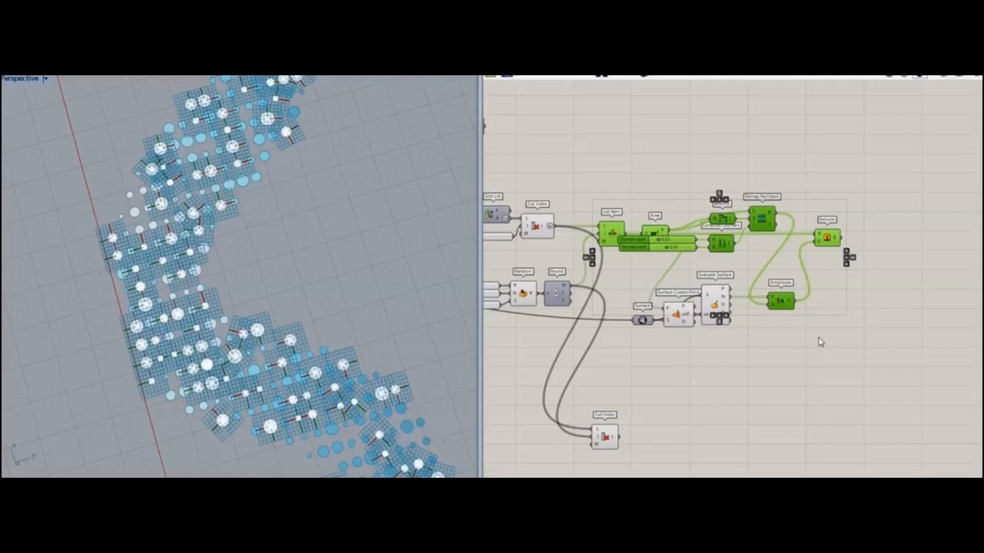
# - Duplicate the chain from List Item through Extrude, including its sliders and Amplitude, and move the copy below the lower Cull Index
pyautogui.hotkey('ctrl', 'v')
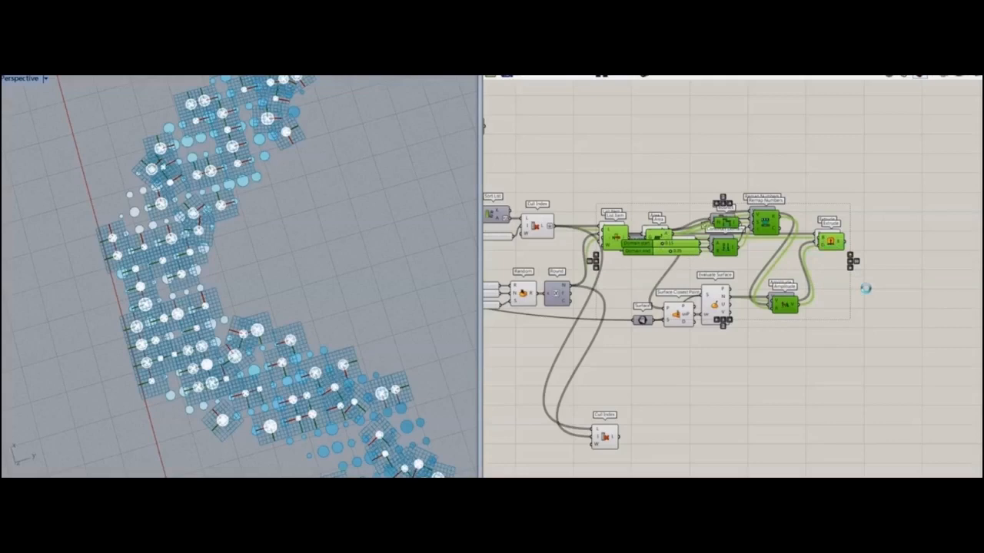
pyautogui.moveTo(895, 284); pyautogui.dragTo(868, 293, button='right')
pyautogui.click(867, 292)
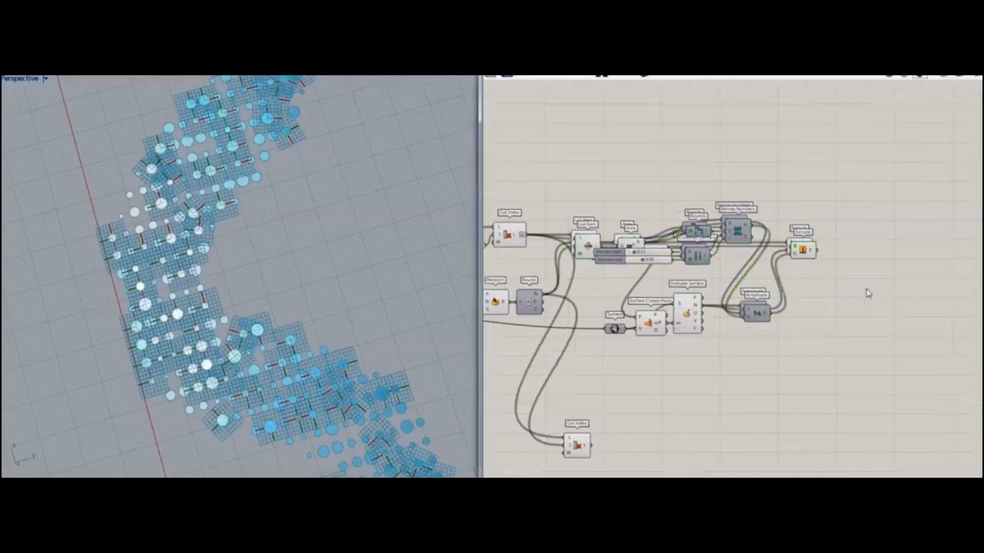
pyautogui.click(806, 252)
pyautogui.keyDown('shift'); pyautogui.click(741, 232); pyautogui.keyUp('shift')
pyautogui.keyDown('shift'); pyautogui.click(699, 231); pyautogui.keyUp('shift')
pyautogui.keyDown('shift'); pyautogui.click(700, 259); pyautogui.keyUp('shift')
pyautogui.keyDown('shift'); pyautogui.click(657, 253); pyautogui.keyUp('shift')
pyautogui.keyDown('shift'); pyautogui.click(642, 259); pyautogui.keyUp('shift')
pyautogui.keyDown('shift'); pyautogui.click(626, 239); pyautogui.keyUp('shift')
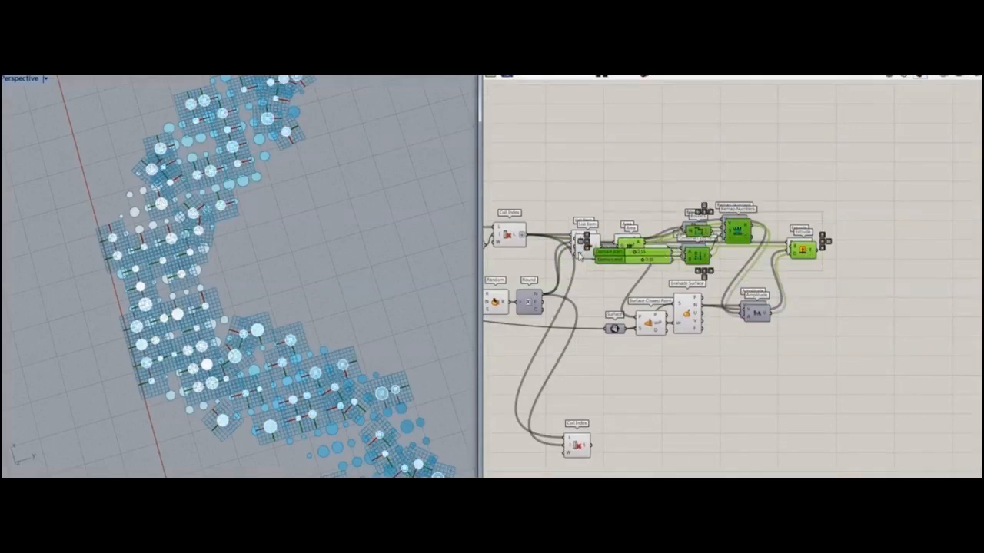
pyautogui.keyDown('shift'); pyautogui.click(584, 246); pyautogui.keyUp('shift')
pyautogui.moveTo(699, 260); pyautogui.dragTo(673, 501)
pyautogui.moveTo(760, 286); pyautogui.dragTo(736, 370)
# - Rearrange the copied Bounds, Construct Domain and Remap Numbers, placing the two domain sliders in front of Construct Domain
pyautogui.moveTo(708, 263); pyautogui.dragTo(692, 309, button='right')
pyautogui.moveTo(700, 391); pyautogui.dragTo(713, 361)
pyautogui.moveTo(658, 394); pyautogui.dragTo(669, 365)
pyautogui.moveTo(652, 416); pyautogui.dragTo(637, 371)
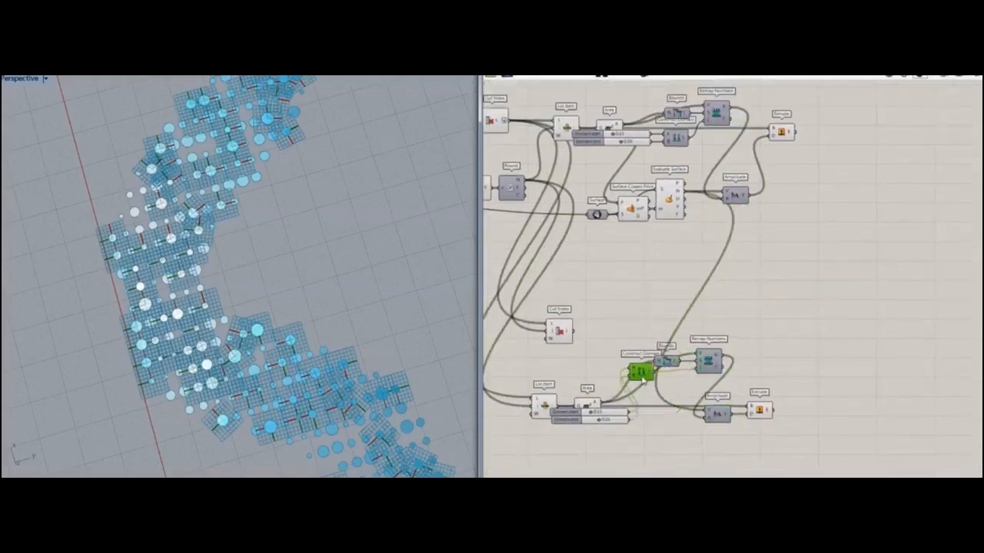
pyautogui.keyDown('shift'); pyautogui.click(616, 411); pyautogui.keyUp('shift')
pyautogui.click(614, 439)
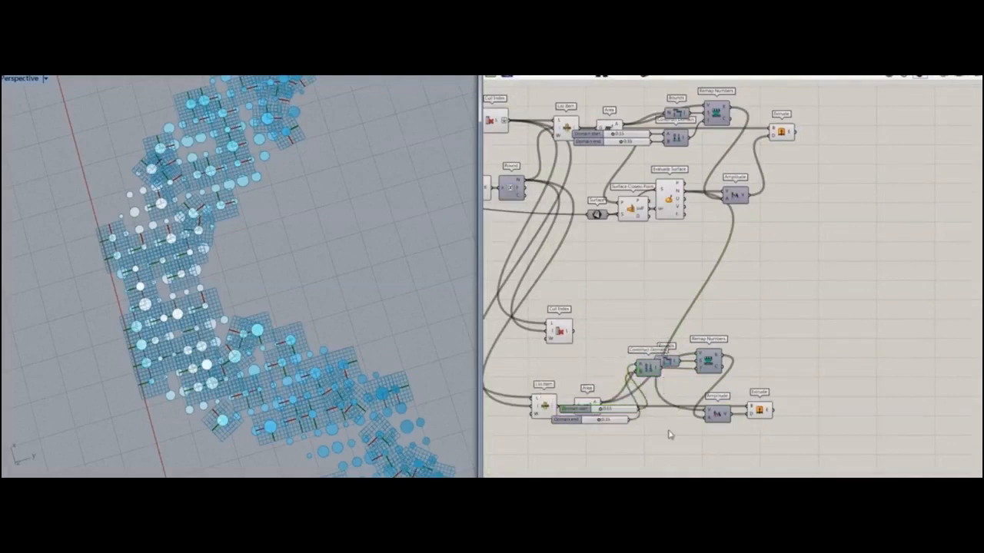
pyautogui.scroll(3, 615, 442)
pyautogui.click(580, 390)
pyautogui.click(621, 416)
pyautogui.moveTo(580, 391); pyautogui.dragTo(567, 310)
pyautogui.moveTo(578, 422); pyautogui.dragTo(550, 313)
pyautogui.moveTo(743, 313); pyautogui.dragTo(609, 289, button='right')
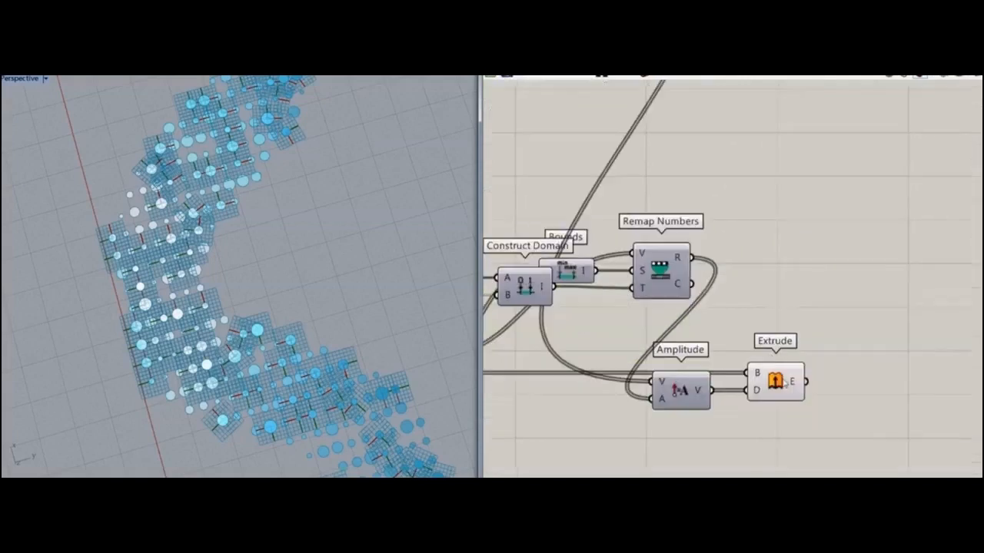
# - Check which pieces the copied Extrude produces and delete the List Item in the copied chain
pyautogui.click(776, 380)
pyautogui.moveTo(385, 307); pyautogui.dragTo(379, 253, button='right')
pyautogui.scroll(-5, 838, 231)
pyautogui.scroll(3, 650, 275)
pyautogui.moveTo(695, 213); pyautogui.dragTo(660, 300, button='right')
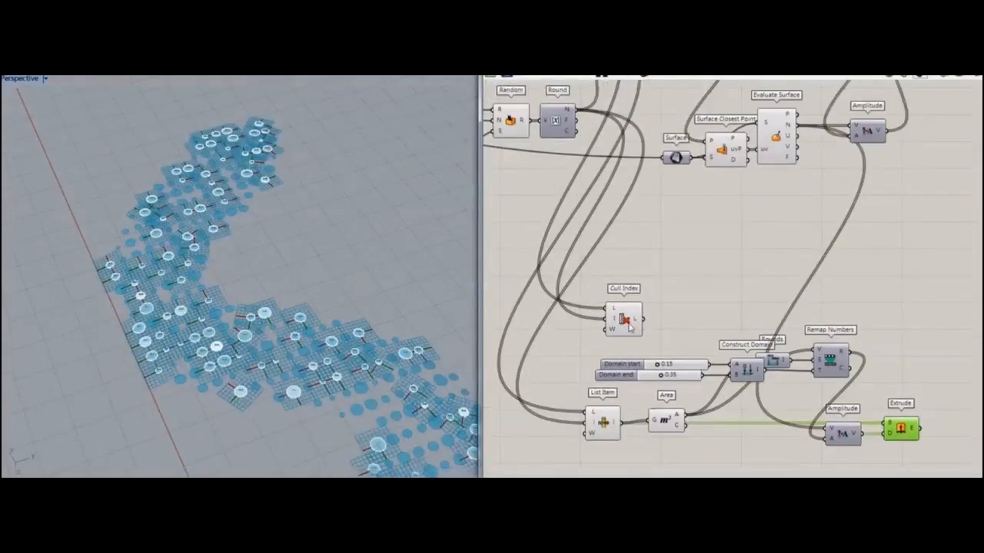
pyautogui.click(603, 421)
pyautogui.click(662, 329)
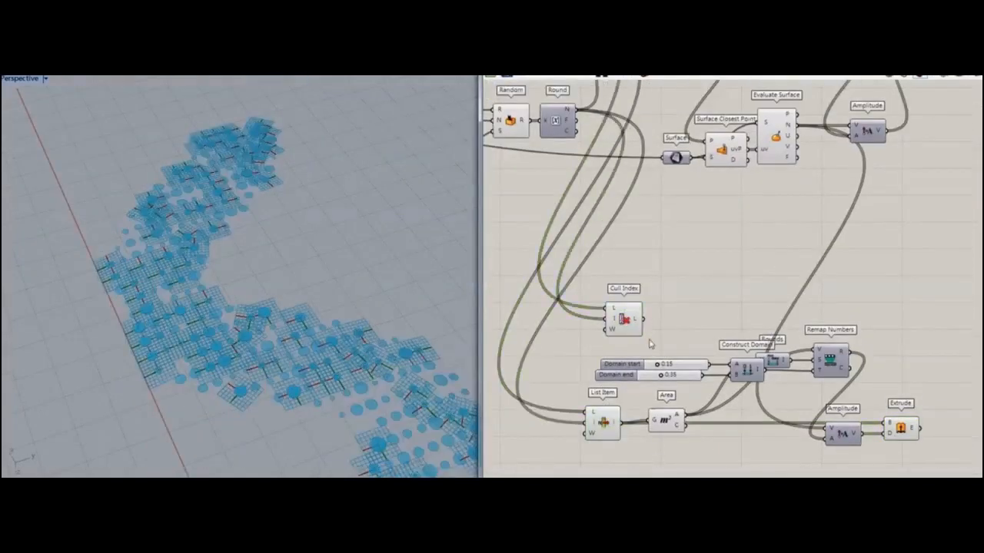
pyautogui.moveTo(601, 422); pyautogui.dragTo(610, 431)
pyautogui.press('Delete')
# - Disable the copied components and connect the lower Cull Index's output to the copied chain
pyautogui.moveTo(678, 454); pyautogui.dragTo(598, 436, button='right')
pyautogui.moveTo(861, 272); pyautogui.dragTo(587, 457)
pyautogui.rightClick(641, 246)
pyautogui.click(665, 289)
pyautogui.click(576, 296)
pyautogui.moveTo(563, 300); pyautogui.dragTo(596, 301)
# - Move the copied Area, Bounds, Construct Domain and both sliders into a compact layout beside the lower Cull Index
pyautogui.scroll(3, 852, 328)
pyautogui.moveTo(671, 332); pyautogui.dragTo(585, 275)
pyautogui.moveTo(585, 275); pyautogui.dragTo(673, 255, button='right')
pyautogui.moveTo(636, 343); pyautogui.dragTo(621, 380)
pyautogui.moveTo(684, 329); pyautogui.dragTo(611, 270)
pyautogui.moveTo(638, 323); pyautogui.dragTo(674, 274, button='right')
pyautogui.moveTo(656, 337); pyautogui.dragTo(652, 272)
pyautogui.moveTo(574, 287); pyautogui.dragTo(664, 312, button='right')
pyautogui.moveTo(664, 312); pyautogui.dragTo(627, 303)
pyautogui.moveTo(673, 331); pyautogui.dragTo(646, 336)
# - Line up the copied Amplitude and Extrude to the right of the copied Remap Numbers
pyautogui.moveTo(815, 384); pyautogui.dragTo(690, 364, button='right')
pyautogui.scroll(-2, 691, 364)
pyautogui.moveTo(750, 395); pyautogui.dragTo(739, 250)
pyautogui.moveTo(739, 202); pyautogui.dragTo(685, 340, button='right')
pyautogui.scroll(-3, 685, 340)
pyautogui.moveTo(721, 428); pyautogui.dragTo(684, 356, button='right')
pyautogui.scroll(3, 684, 356)
pyautogui.click(709, 424)
pyautogui.moveTo(708, 423); pyautogui.dragTo(699, 280)
pyautogui.scroll(-3, 753, 347)
pyautogui.click(799, 361)
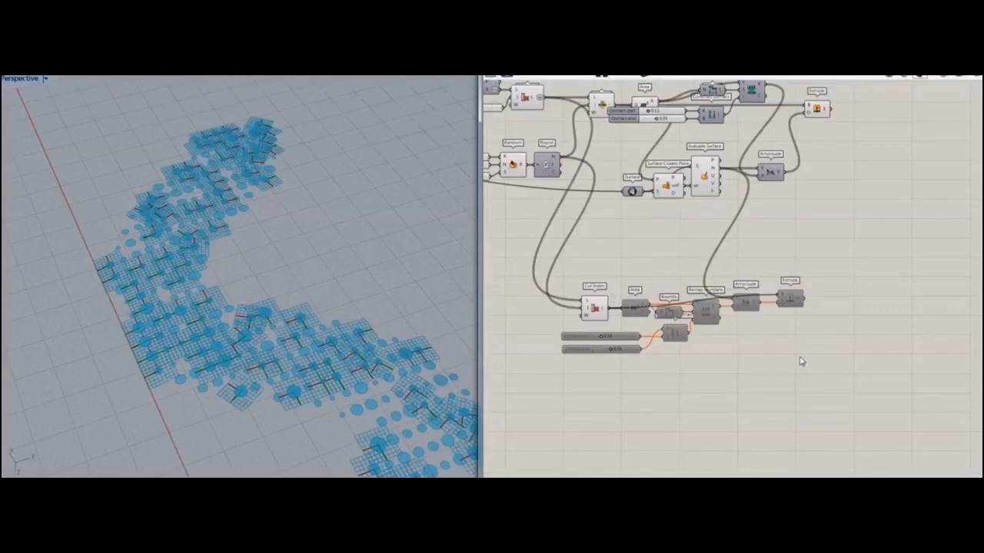
# - Enable all the disabled components in the lower Cull Index chain
pyautogui.moveTo(832, 312); pyautogui.dragTo(699, 371, button='right')
pyautogui.moveTo(660, 357); pyautogui.dragTo(678, 358)
pyautogui.moveTo(672, 387); pyautogui.dragTo(724, 349, button='right')
pyautogui.scroll(-2, 723, 349)
pyautogui.moveTo(753, 301); pyautogui.dragTo(484, 428)
pyautogui.rightClick(712, 361)
pyautogui.click(747, 398)
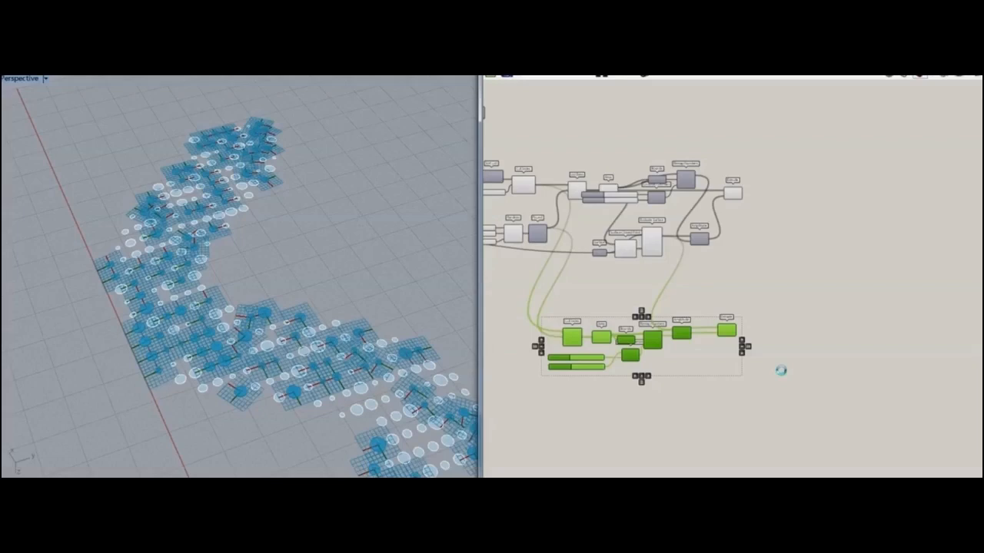
pyautogui.click(781, 370)
pyautogui.scroll(3, 782, 373)
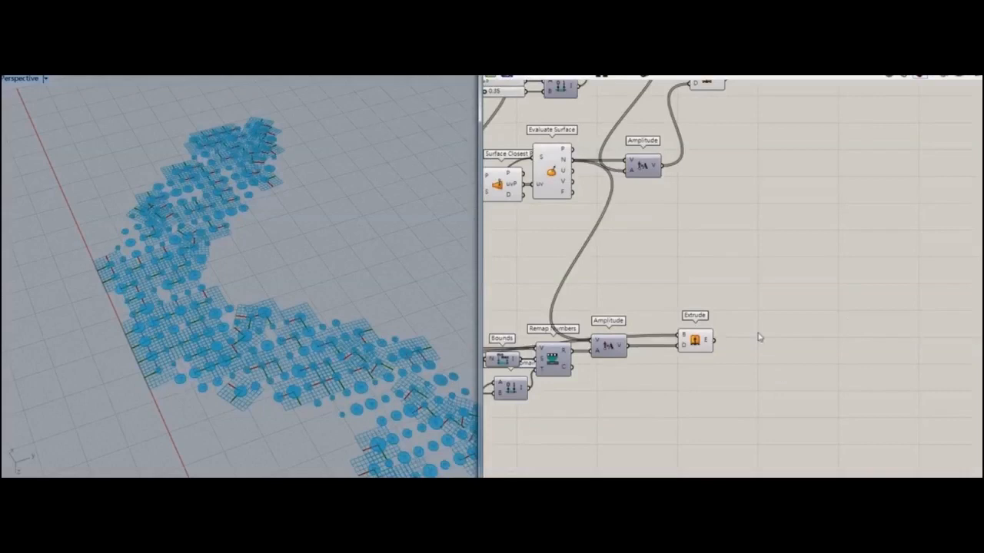
# - Turn off the preview of the components feeding the two Extrudes
pyautogui.click(695, 340)
pyautogui.scroll(-2, 749, 377)
pyautogui.moveTo(718, 143); pyautogui.dragTo(508, 440)
pyautogui.rightClick(642, 166)
pyautogui.click(670, 192)
pyautogui.click(811, 241)
# - Examine the two sets of extruded discs up close by highlighting each Extrude component in turn
pyautogui.scroll(4, 779, 252)
pyautogui.click(673, 197)
pyautogui.moveTo(726, 326); pyautogui.dragTo(767, 117, button='right')
pyautogui.click(724, 359)
pyautogui.moveTo(365, 374); pyautogui.dragTo(367, 318, button='right')
pyautogui.scroll(4, 366, 328)
pyautogui.scroll(-2, 562, 259)
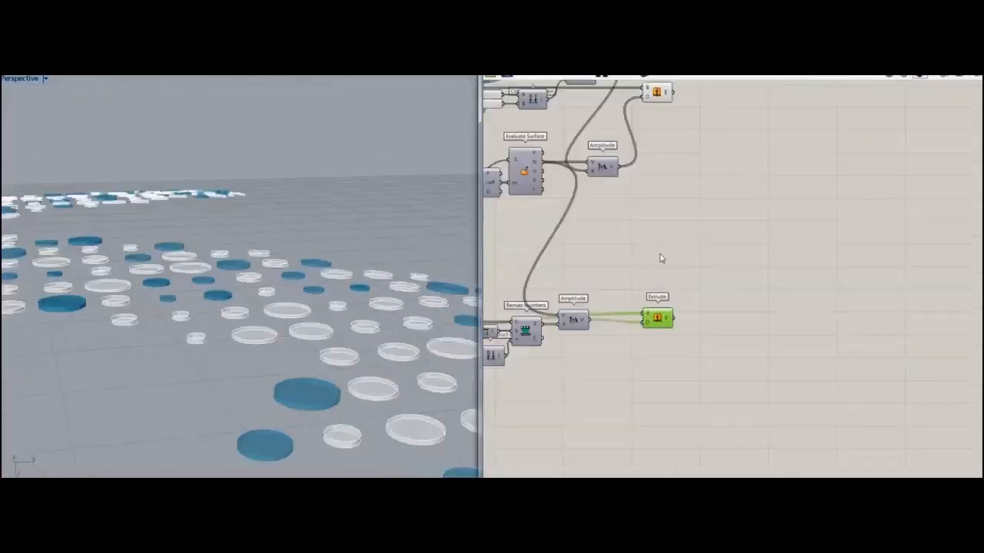
pyautogui.scroll(1, 662, 258)
pyautogui.moveTo(674, 113); pyautogui.dragTo(659, 239, button='right')
pyautogui.click(643, 190)
pyautogui.click(643, 454)
# - Group the upper and lower Extrude components together
pyautogui.moveTo(690, 316); pyautogui.dragTo(777, 340, button='right')
pyautogui.scroll(-6, 696, 309)
pyautogui.scroll(4, 794, 337)
pyautogui.moveTo(839, 212); pyautogui.dragTo(741, 477)
pyautogui.moveTo(826, 193); pyautogui.dragTo(771, 477)
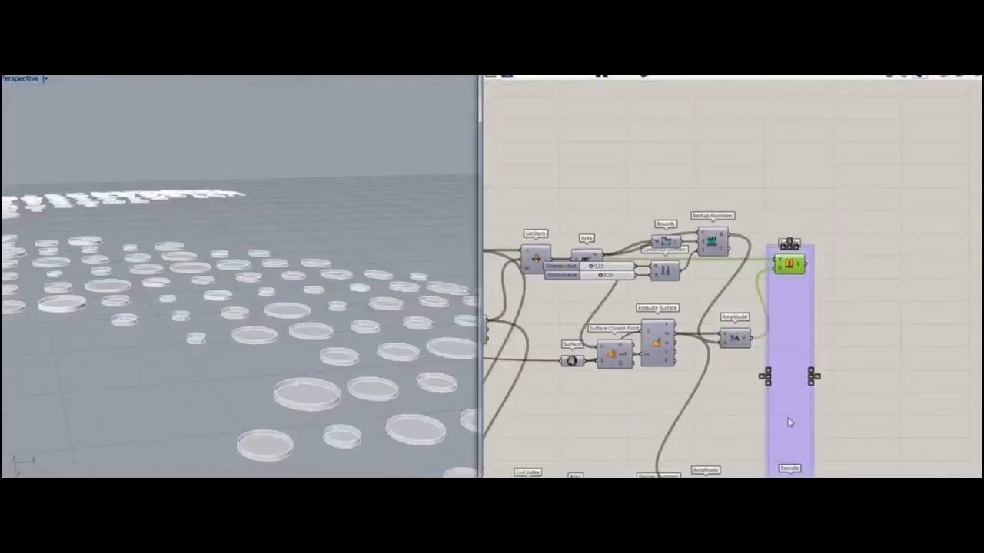
pyautogui.click(910, 267)
# - Turn off the preview of every component in the definition except the two grouped Extrudes
pyautogui.moveTo(910, 266); pyautogui.dragTo(950, 231, button='right')
pyautogui.scroll(-6, 874, 330)
pyautogui.hotkey('ctrl', 'a')
pyautogui.middleClick(697, 154)
pyautogui.click(713, 170)
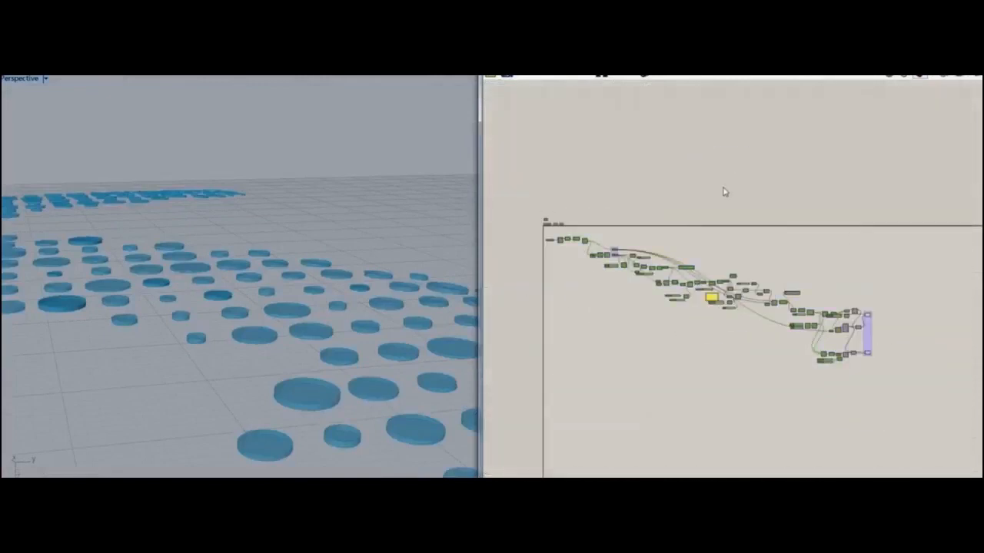
pyautogui.click(723, 193)
# - Turn on the preview of the phone case Brep at the start of the definition and switch the viewport to the Bottom view
pyautogui.scroll(2, 591, 211)
pyautogui.moveTo(388, 283); pyautogui.dragTo(335, 347, button='right')
pyautogui.scroll(-5, 311, 382)
pyautogui.moveTo(522, 260); pyautogui.dragTo(592, 262, button='right')
pyautogui.scroll(5, 593, 263)
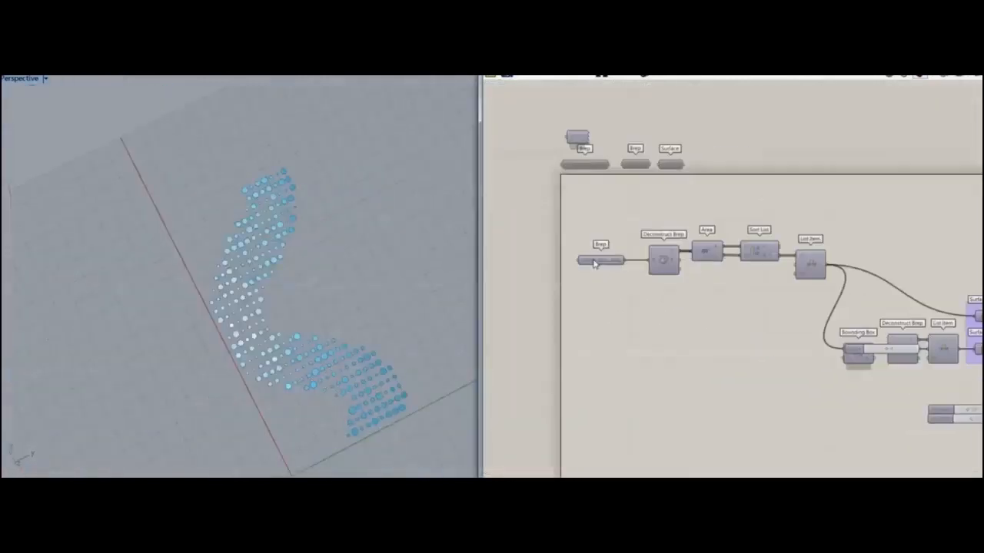
pyautogui.click(593, 263)
pyautogui.hotkey('ctrl', 'q')
pyautogui.doubleClick(25, 80)
pyautogui.doubleClick(15, 80)
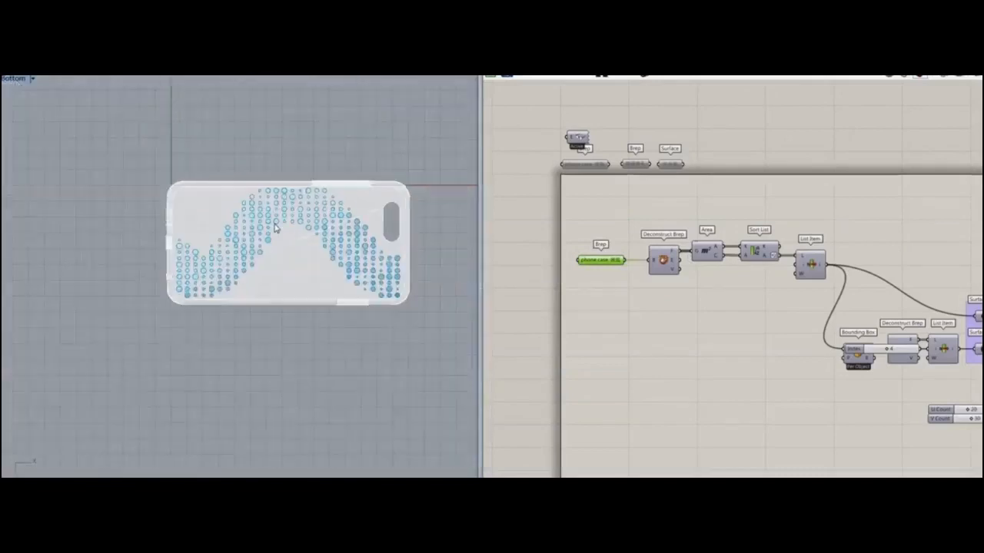
pyautogui.scroll(-4, 293, 292)
pyautogui.moveTo(293, 292); pyautogui.dragTo(176, 254, button='right')
pyautogui.scroll(6, 178, 246)
# - Add an IsoCurve component above the grouped Surface parameters and connect the lower Surface to its S input
pyautogui.moveTo(728, 307); pyautogui.dragTo(597, 279, button='right')
pyautogui.moveTo(950, 207); pyautogui.dragTo(769, 235, button='right')
pyautogui.doubleClick(768, 230)
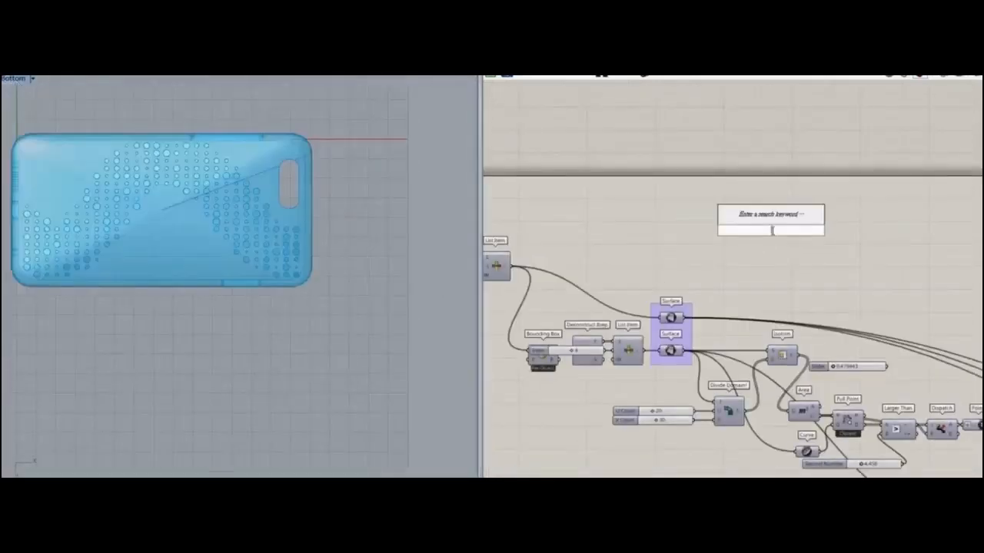
pyautogui.write('iso')
pyautogui.press('Return')
pyautogui.scroll(3, 686, 334)
pyautogui.moveTo(670, 398)
pyautogui.mouseDown()
pyautogui.moveTo(720, 285)
pyautogui.moveTo(670, 396)
pyautogui.mouseUp()
pyautogui.moveTo(665, 330); pyautogui.dragTo(801, 145)
pyautogui.click(830, 155)
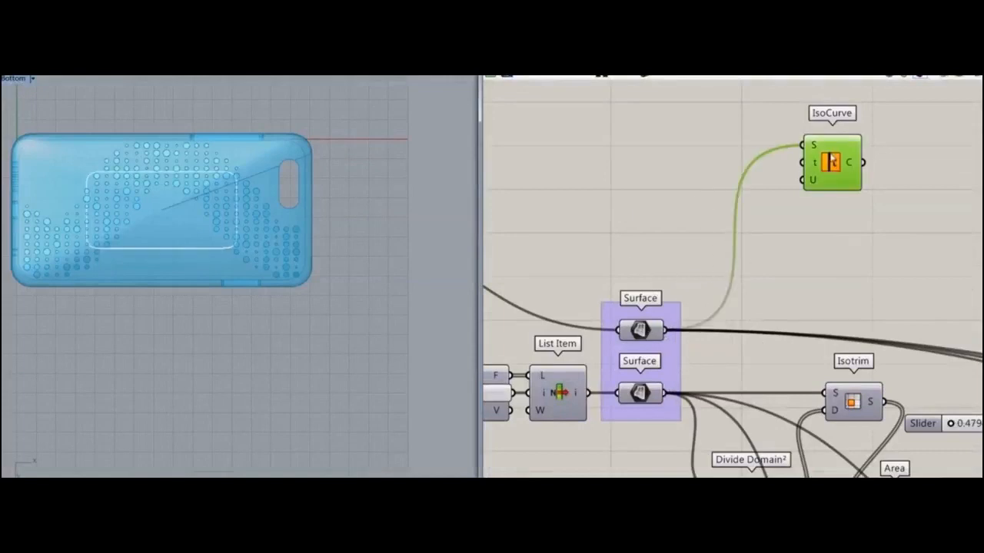
pyautogui.moveTo(665, 393); pyautogui.dragTo(797, 174)
pyautogui.moveTo(799, 193); pyautogui.dragTo(722, 240, button='right')
pyautogui.moveTo(722, 240); pyautogui.dragTo(749, 239)
# - Connect a slider with a maximum of 1.000 to IsoCurve's t input and set it to 0.540
pyautogui.doubleClick(569, 190)
pyautogui.write('1.000')
pyautogui.press('Return')
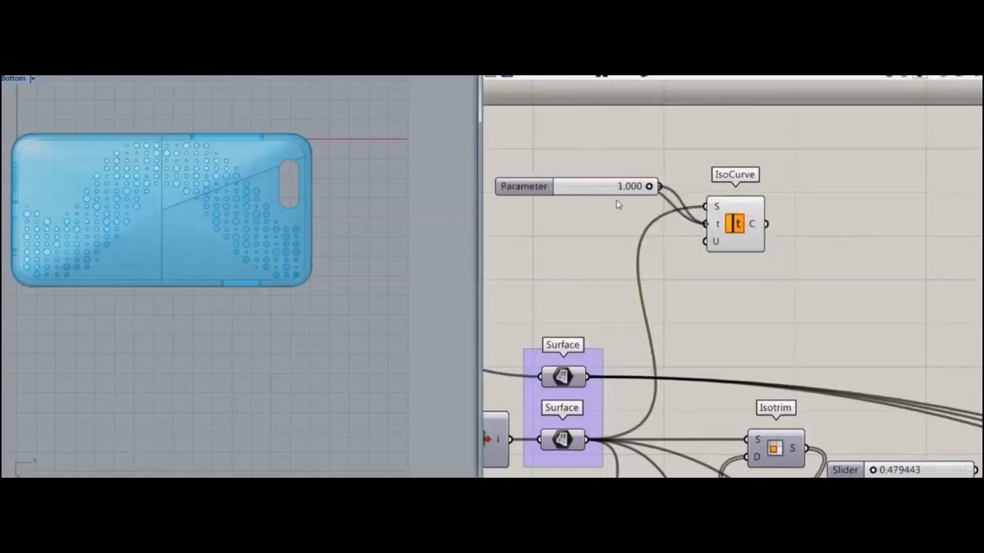
pyautogui.moveTo(635, 192); pyautogui.dragTo(619, 223)
pyautogui.click(774, 335)
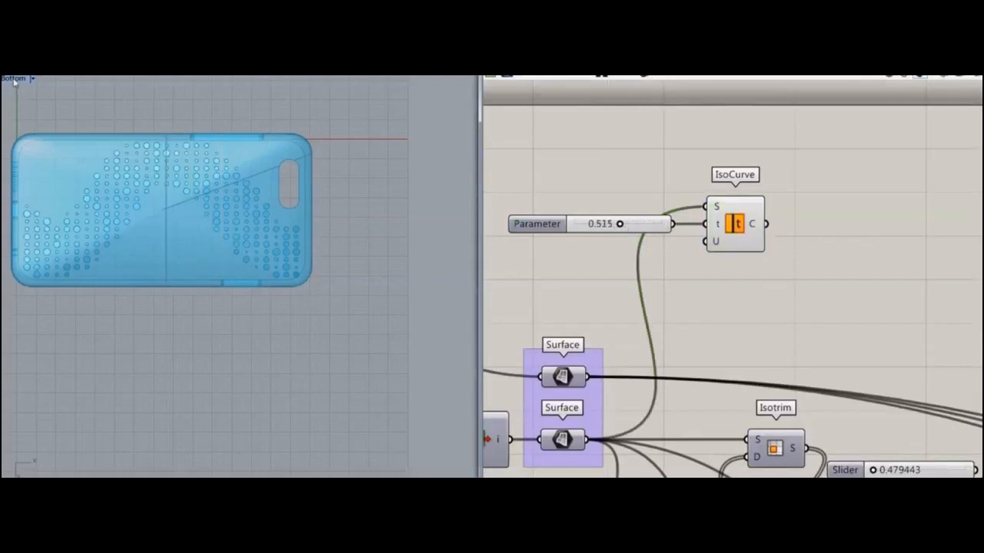
pyautogui.moveTo(620, 225); pyautogui.dragTo(625, 226)
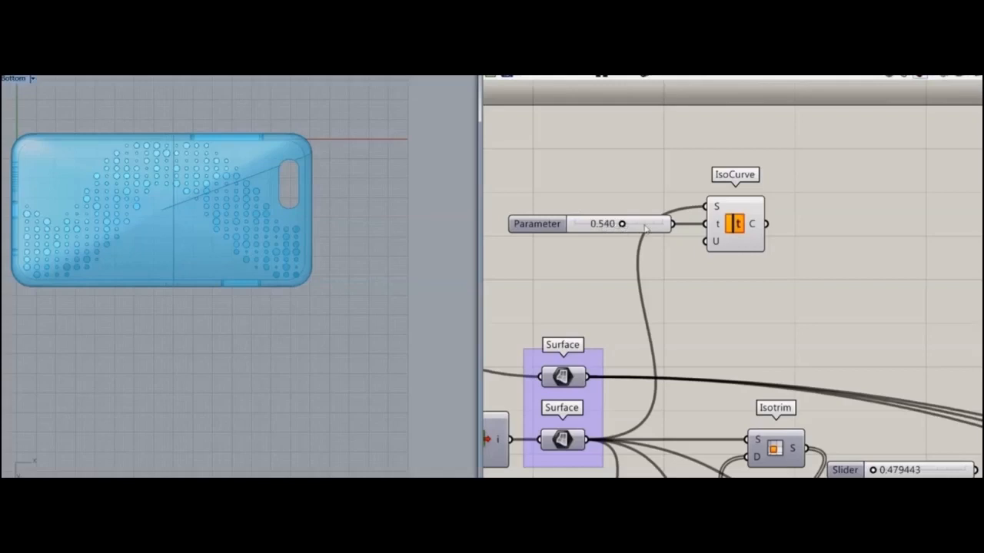
pyautogui.scroll(-3, 691, 245)
pyautogui.moveTo(780, 245); pyautogui.dragTo(692, 245, button='right')
pyautogui.doubleClick(731, 229)
pyautogui.write('ttext')
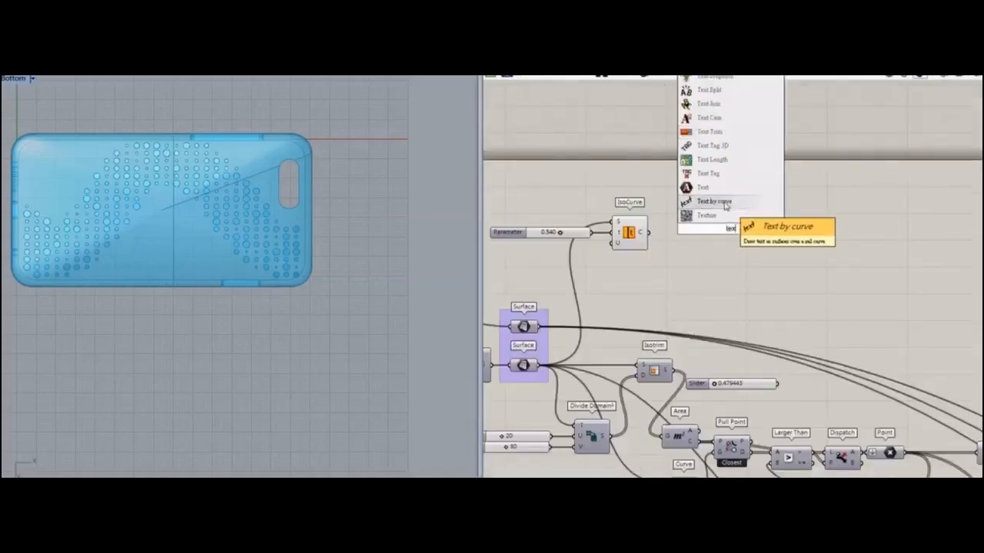
pyautogui.click(734, 187)
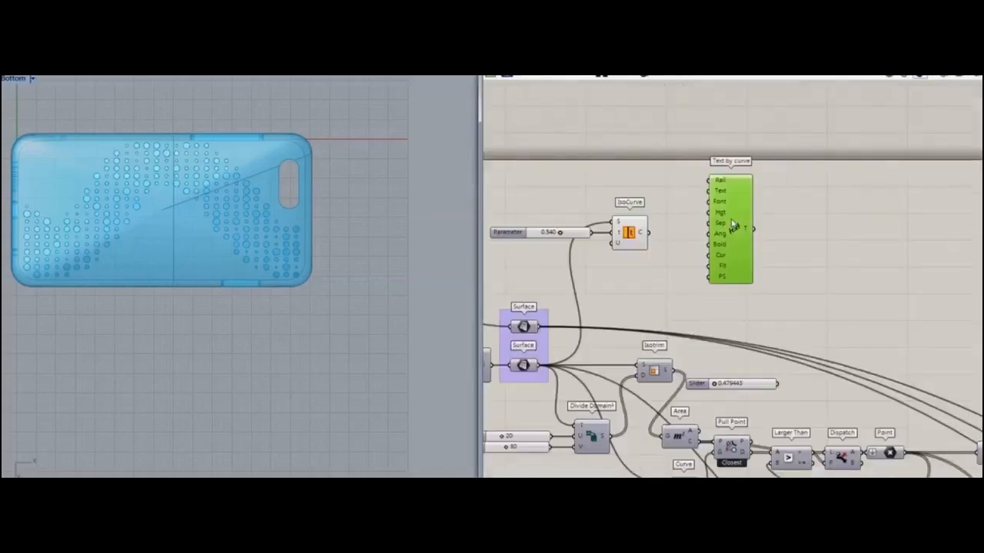
pyautogui.press('Delete')
# - Add a Text by curve component and place it well to the right of IsoCurve
pyautogui.doubleClick(731, 219)
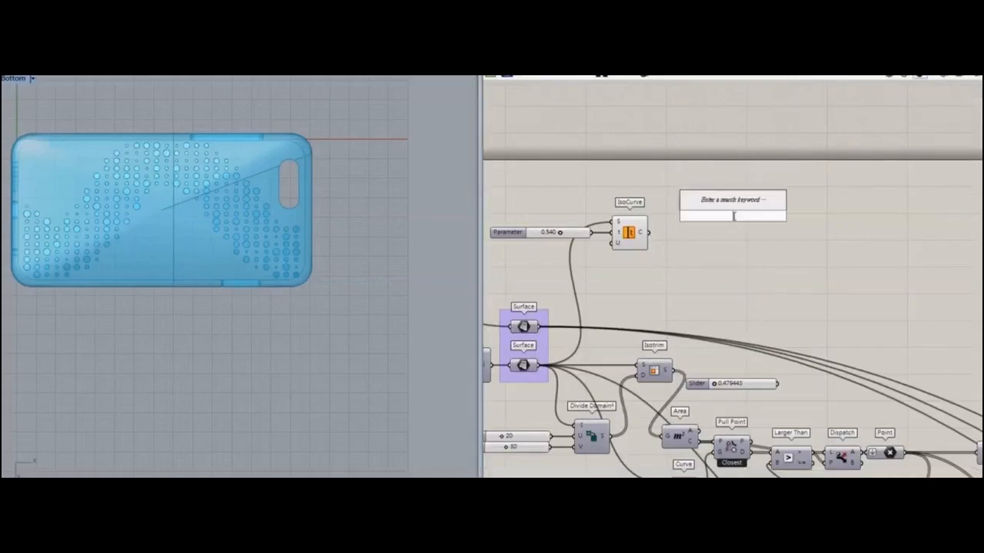
pyautogui.write('text')
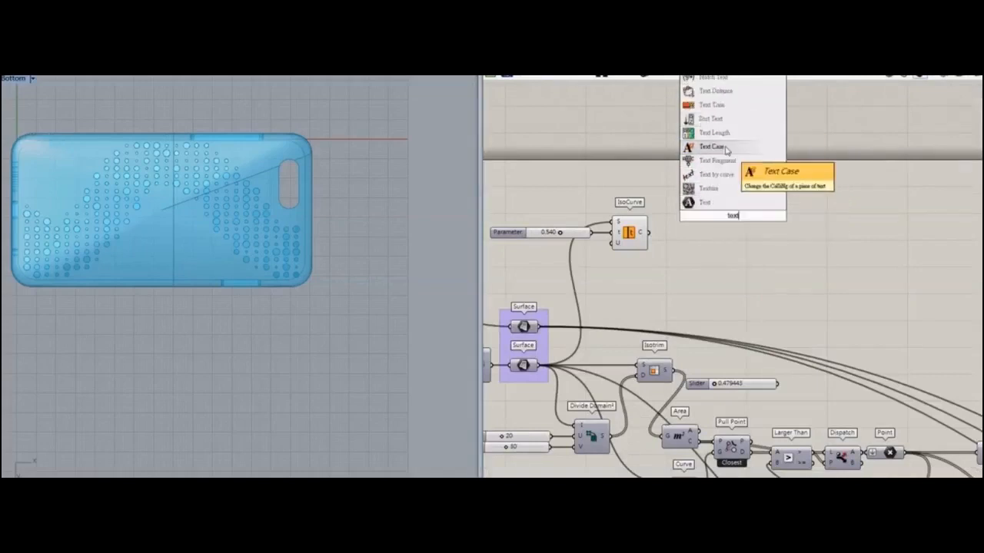
pyautogui.click(722, 174)
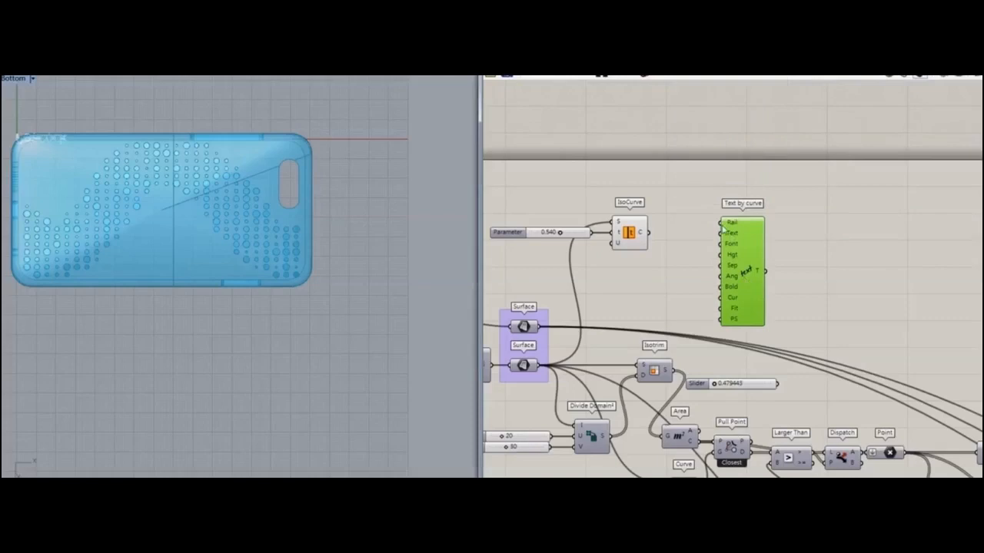
pyautogui.moveTo(734, 237); pyautogui.dragTo(810, 261)
# - Add an Extend Curve component between IsoCurve and Text by curve, and connect IsoCurve's output to its C input
pyautogui.click(642, 235)
pyautogui.doubleClick(684, 226)
pyautogui.write('ext')
pyautogui.click(655, 185)
pyautogui.moveTo(648, 232); pyautogui.dragTo(656, 272)
# - Add a Negative component below IsoCurve and connect its output to Extend Curve's L0 input
pyautogui.doubleClick(633, 280)
pyautogui.write('neg')
pyautogui.click(630, 264)
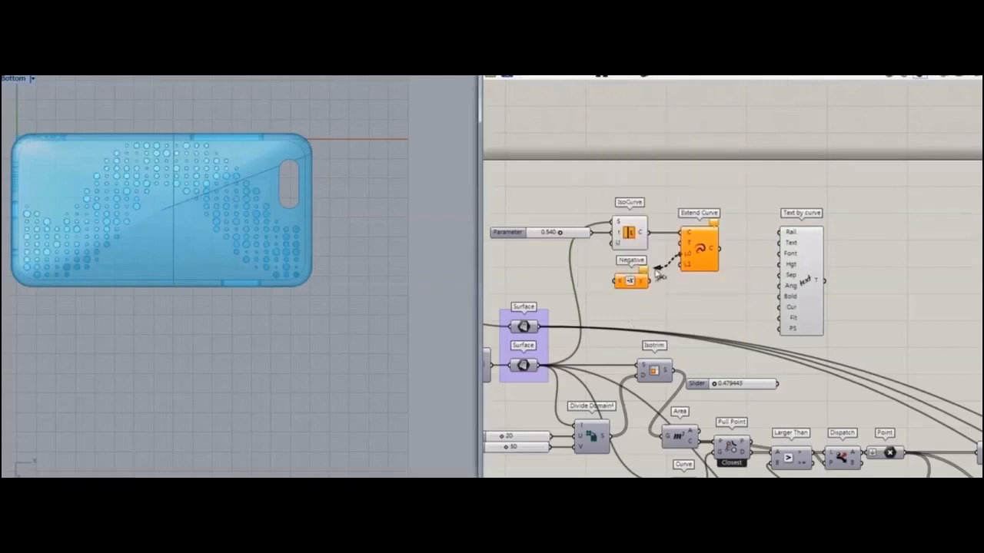
pyautogui.moveTo(654, 292); pyautogui.dragTo(669, 294, button='right')
# - Connect a slider set to 28.000 to Negative's x input and feed Negative's output to Extend Curve's L1 as well
pyautogui.doubleClick(550, 266)
pyautogui.write('20')
pyautogui.press('Return')
pyautogui.moveTo(591, 273); pyautogui.dragTo(565, 282)
pyautogui.click(700, 265)
pyautogui.click(610, 281)
pyautogui.click(697, 266)
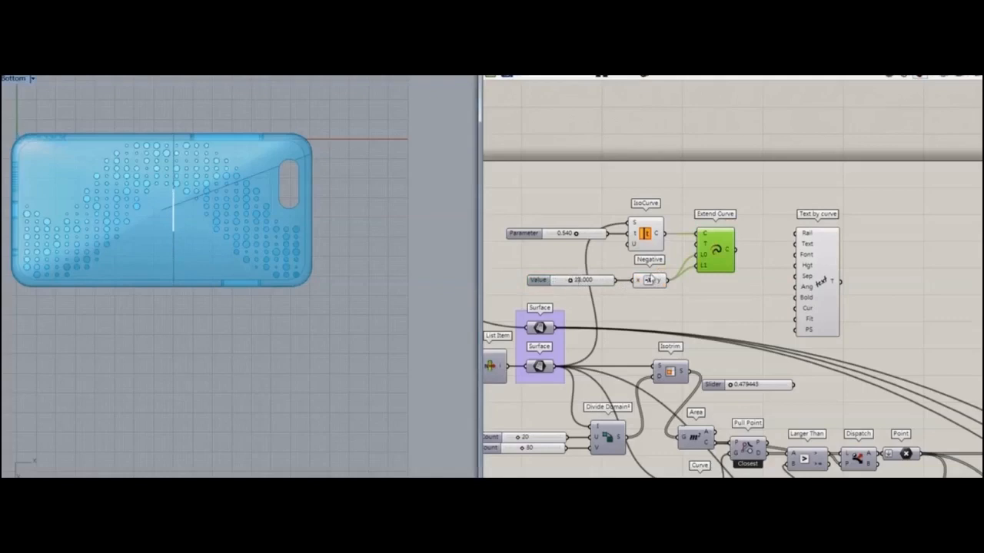
# - Connect Extend Curve's output to Text by curve's Rail input and add a Mirror component beside Text by curve
pyautogui.scroll(2, 680, 262)
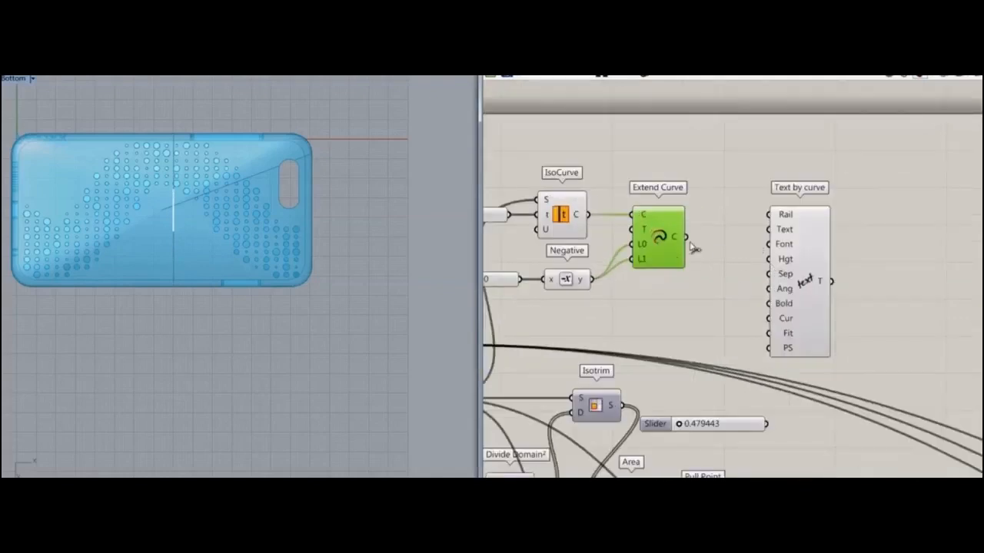
pyautogui.moveTo(804, 251); pyautogui.dragTo(791, 273)
pyautogui.doubleClick(880, 218)
pyautogui.write('mir')
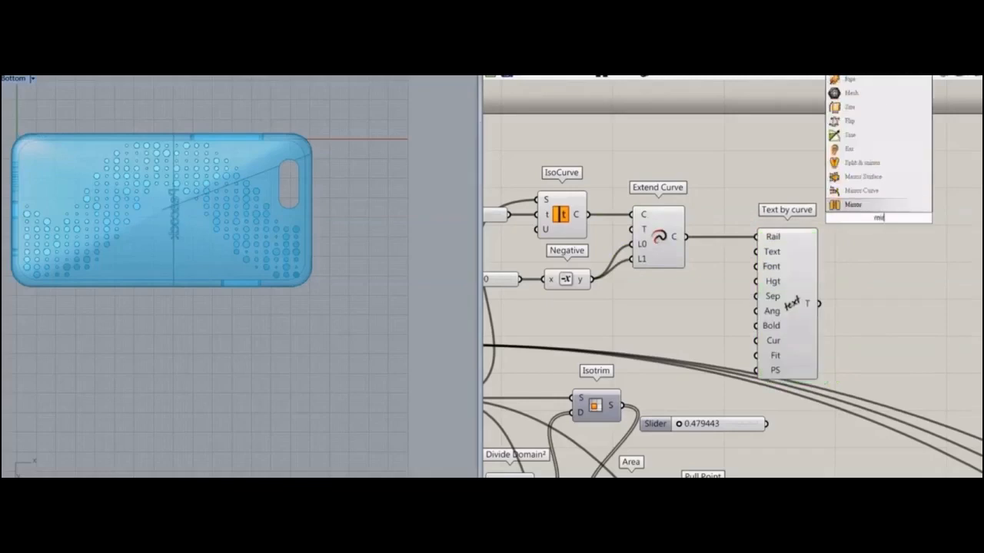
pyautogui.click(850, 206)
# - Hide the preview of Text by curve and connect its T output to Mirror's G input
pyautogui.click(810, 259)
pyautogui.hotkey('ctrl', 'q')
pyautogui.scroll(4, 897, 248)
pyautogui.moveTo(864, 298); pyautogui.dragTo(885, 338)
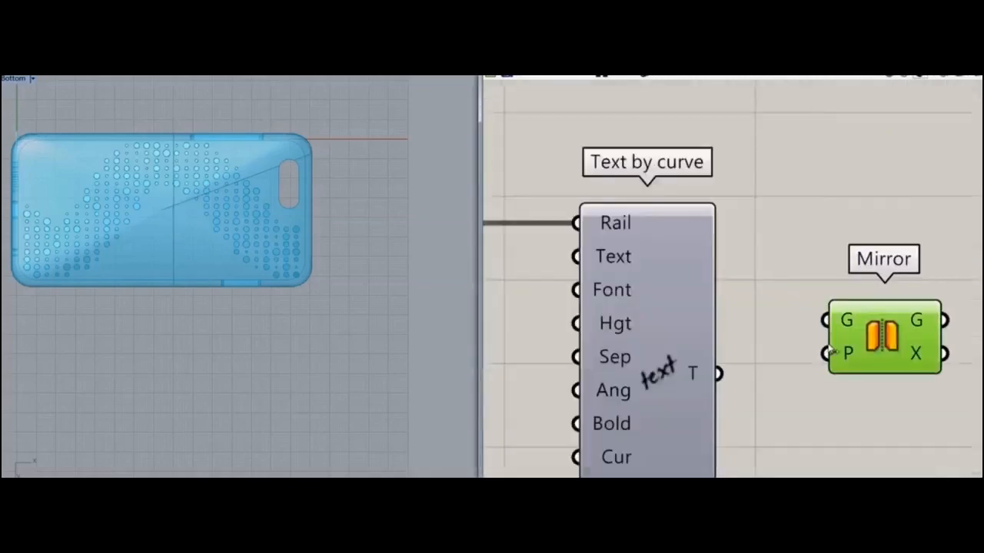
pyautogui.moveTo(826, 319); pyautogui.dragTo(721, 373)
pyautogui.moveTo(871, 339); pyautogui.dragTo(883, 394)
pyautogui.moveTo(373, 342); pyautogui.dragTo(380, 303, button='right')
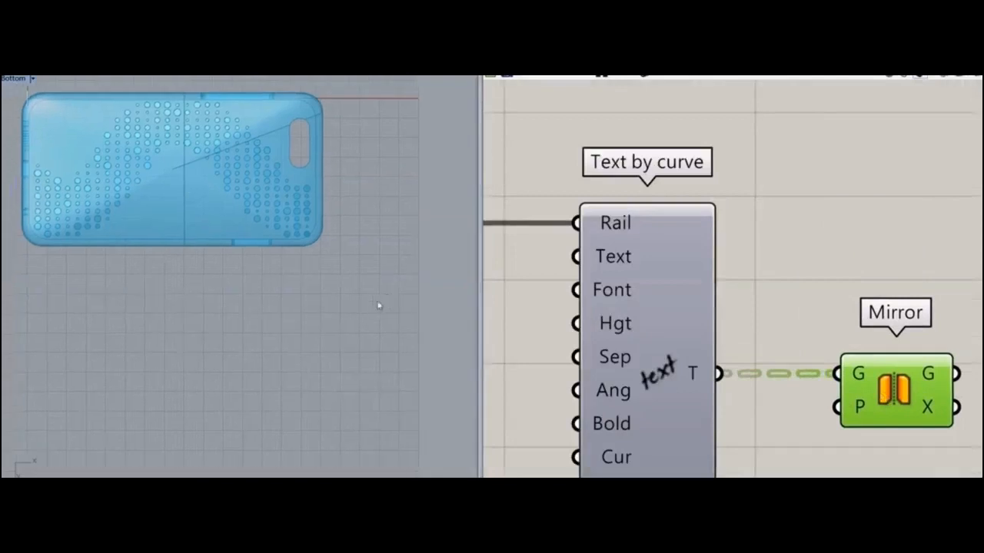
# - Add an XZ Plane component between Text by curve and Mirror, and connect its output to Mirror's P input
pyautogui.moveTo(805, 299); pyautogui.dragTo(716, 221, button='right')
pyautogui.moveTo(793, 304); pyautogui.dragTo(884, 311)
pyautogui.doubleClick(781, 366)
pyautogui.write('xz')
pyautogui.click(814, 353)
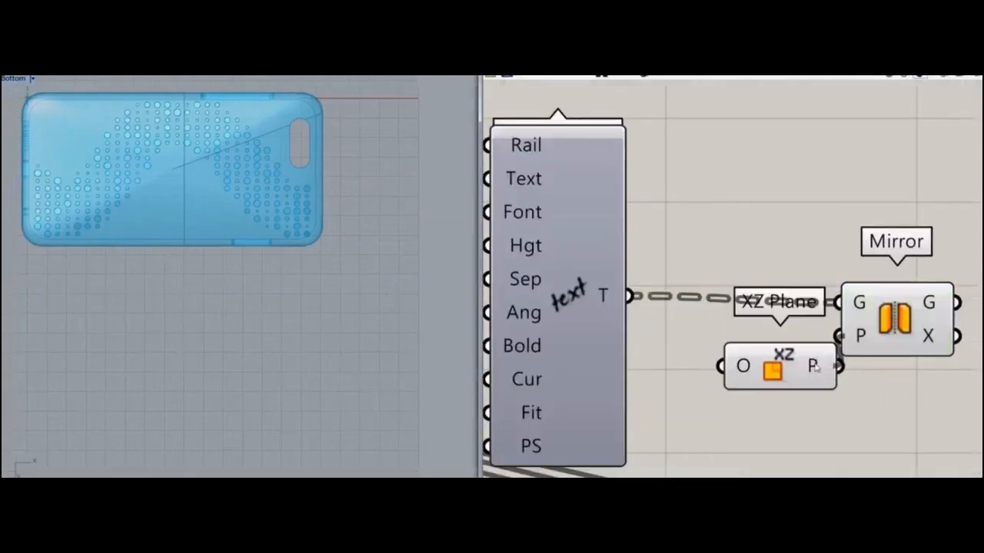
pyautogui.moveTo(816, 368); pyautogui.dragTo(778, 337)
pyautogui.moveTo(892, 335); pyautogui.dragTo(892, 329)
# - Add a Curve Middle component below Extend Curve, feed it the extended curve, and connect its M output to XZ Plane's O input
pyautogui.moveTo(770, 353); pyautogui.dragTo(866, 266, button='right')
pyautogui.scroll(-5, 844, 282)
pyautogui.click(701, 224)
pyautogui.click(843, 275)
pyautogui.click(690, 224)
pyautogui.doubleClick(709, 135)
pyautogui.write('m')
pyautogui.press('BackSpace')
pyautogui.write('curve mid')
pyautogui.press('Return')
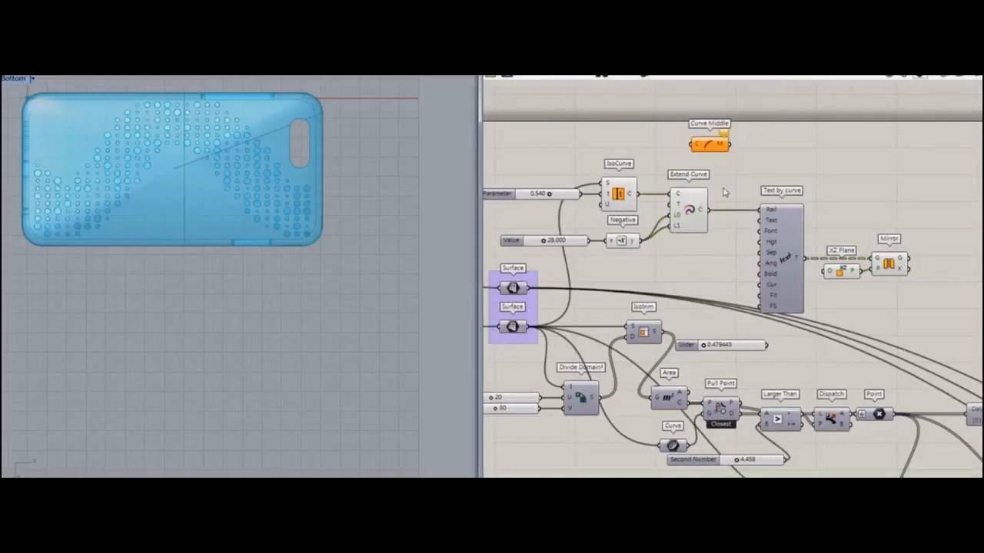
pyautogui.moveTo(695, 149); pyautogui.dragTo(676, 262)
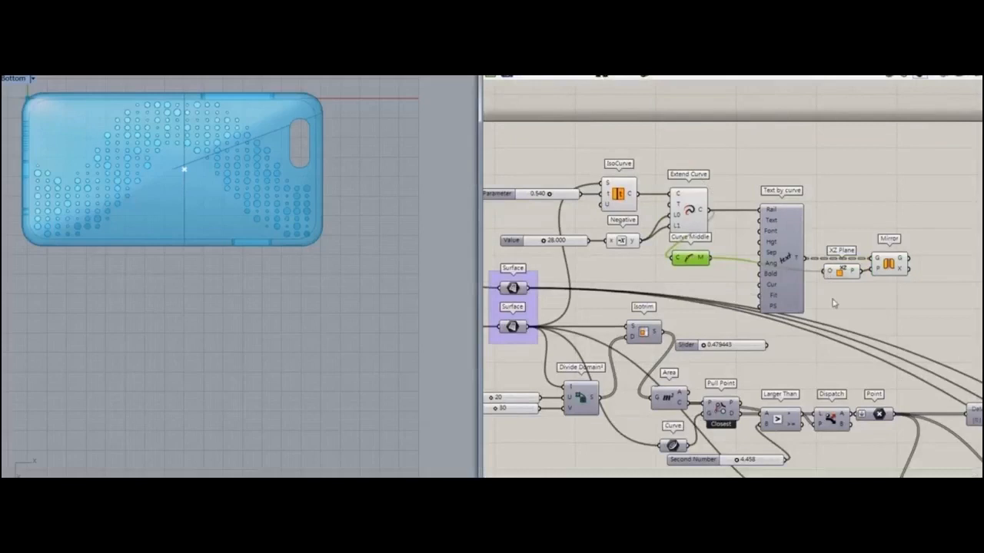
# - Add a panel above Extend Curve containing two Chinese characters separated by a space
pyautogui.moveTo(734, 172); pyautogui.dragTo(742, 225, button='right')
pyautogui.click(709, 175)
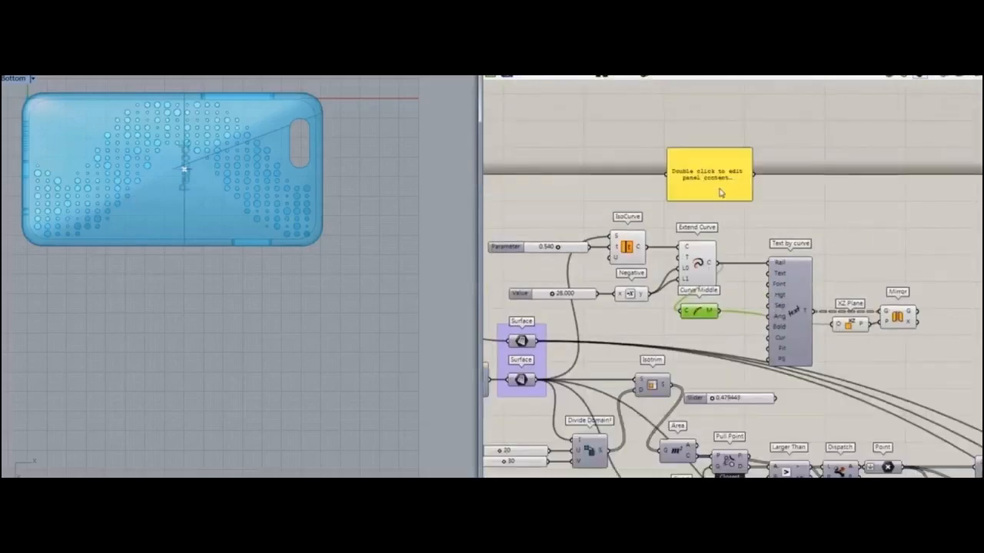
pyautogui.moveTo(720, 185); pyautogui.dragTo(707, 183)
pyautogui.doubleClick(706, 182)
pyautogui.write('56')
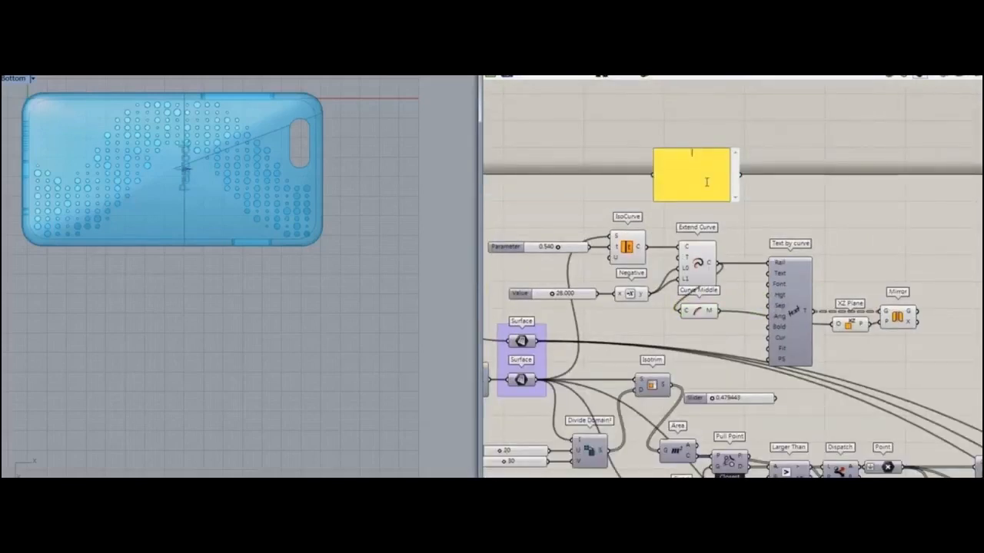
pyautogui.write('無人')
pyautogui.click(763, 185)
pyautogui.doubleClick(715, 176)
pyautogui.click(780, 200)
# - Connect the panel to Text by curve's Text input and select Mirror to check the text on the case
pyautogui.moveTo(740, 175); pyautogui.dragTo(767, 274)
pyautogui.click(899, 326)
pyautogui.moveTo(399, 273); pyautogui.dragTo(459, 283, button='right')
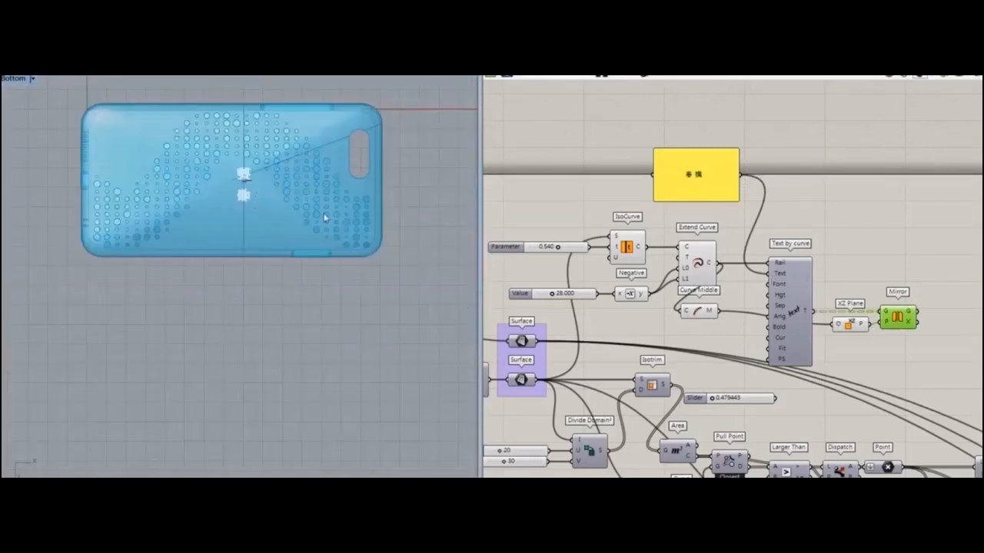
pyautogui.scroll(3, 735, 292)
# - Insert a Flip Curve component between Extend Curve and Text by curve's Rail input
pyautogui.click(673, 327)
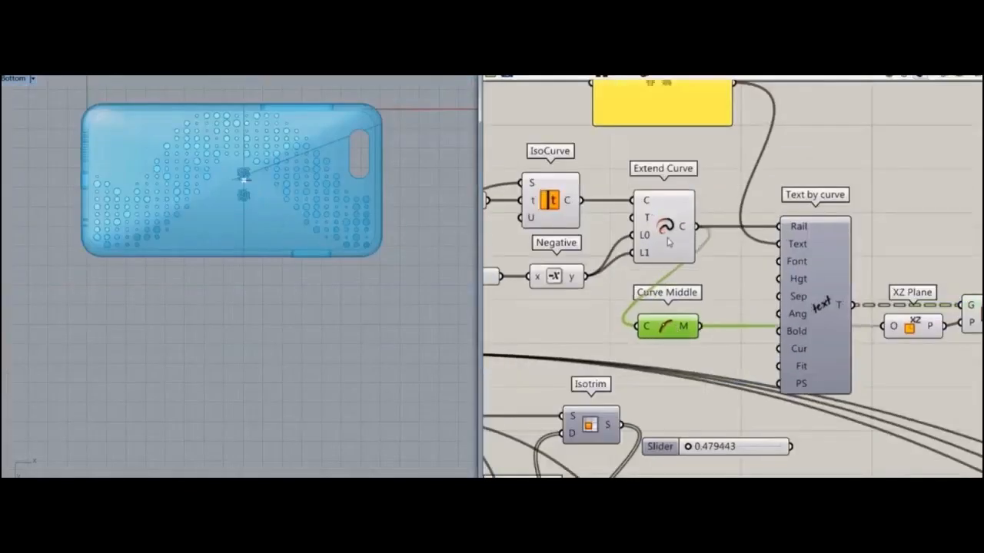
pyautogui.moveTo(669, 243); pyautogui.dragTo(636, 243)
pyautogui.doubleClick(707, 176)
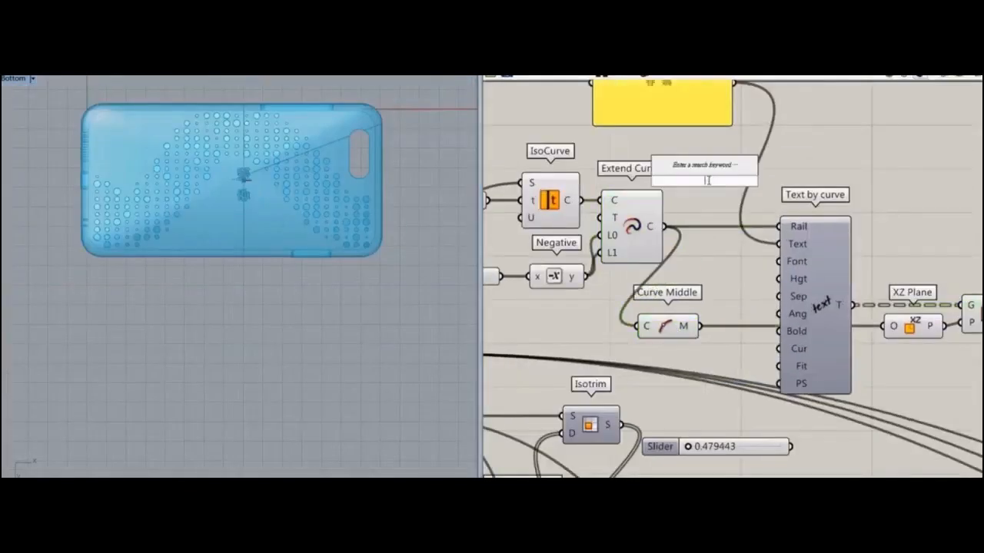
pyautogui.write('flip')
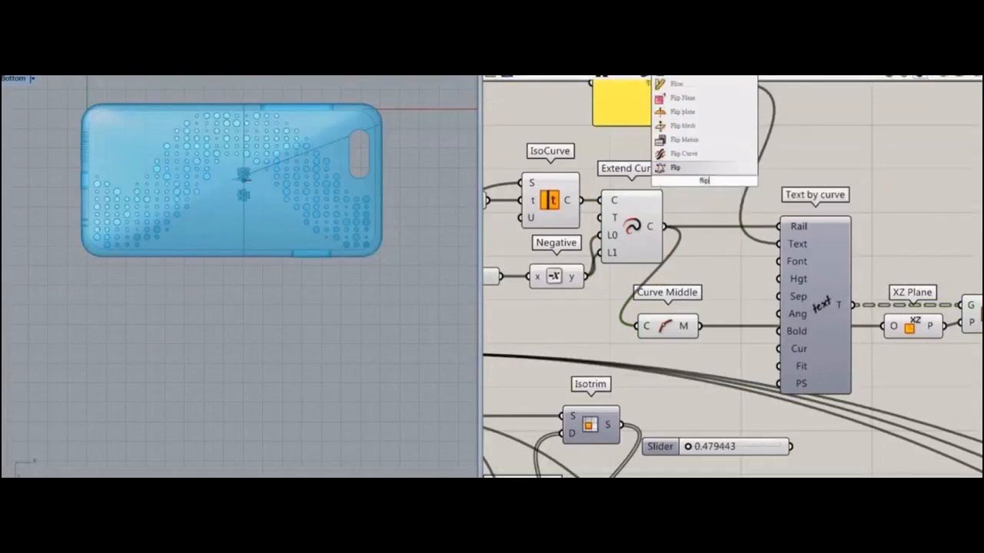
pyautogui.press('Return')
pyautogui.moveTo(715, 185); pyautogui.dragTo(717, 239)
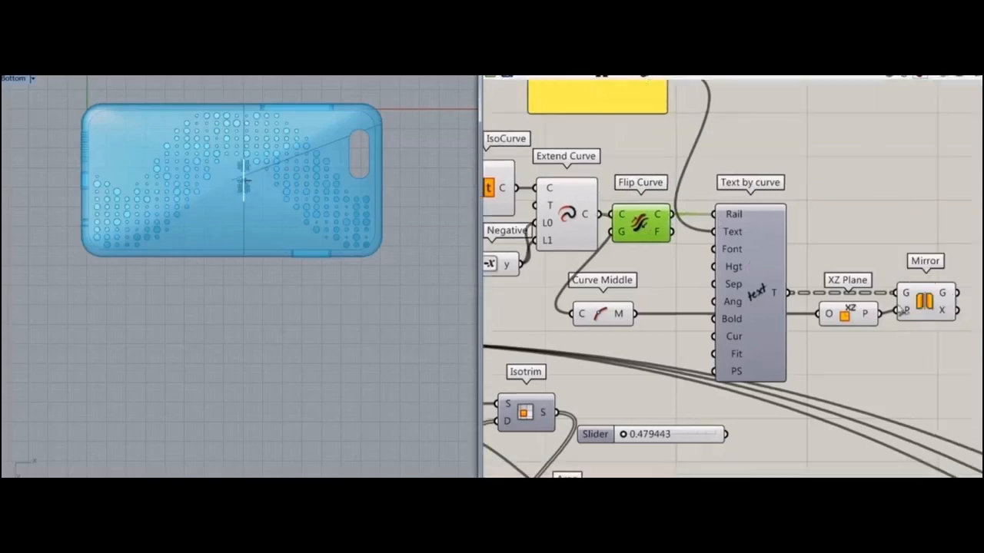
# - Select Mirror to highlight the text and adjust the Value slider feeding Negative to shift the text along the case
pyautogui.click(922, 294)
pyautogui.scroll(2, 538, 369)
pyautogui.scroll(-2, 682, 241)
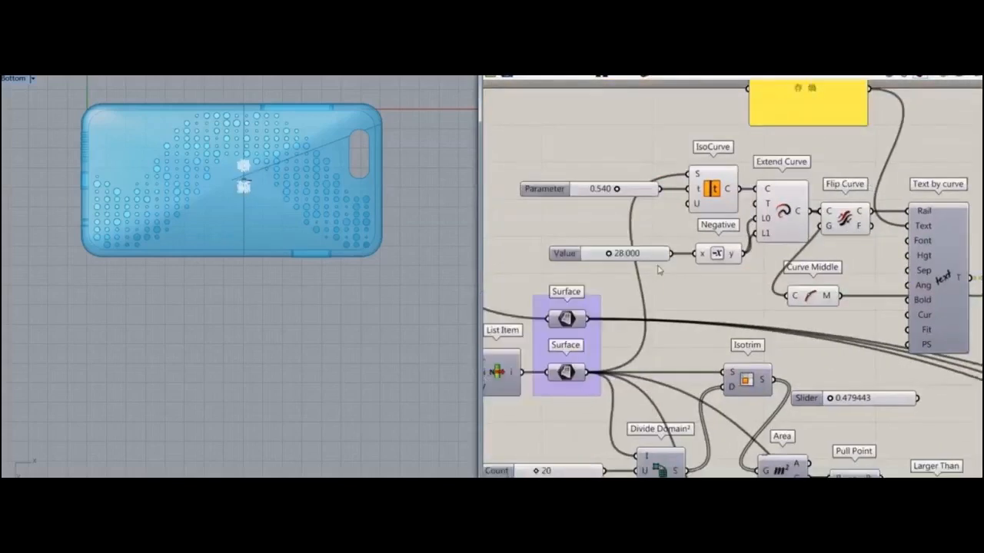
pyautogui.scroll(3, 595, 256)
pyautogui.moveTo(585, 258); pyautogui.dragTo(607, 258)
pyautogui.scroll(-4, 685, 281)
# - Add a number slider with a maximum of 10 above Text by curve and connect it to the Hgt input
pyautogui.moveTo(850, 292); pyautogui.dragTo(715, 259, button='right')
pyautogui.scroll(3, 716, 259)
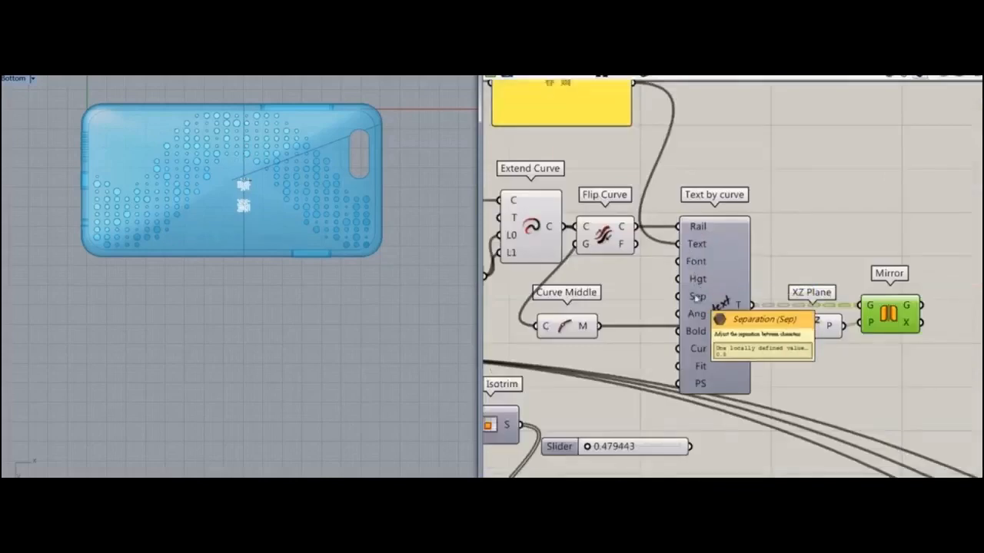
pyautogui.doubleClick(720, 146)
pyautogui.write('10')
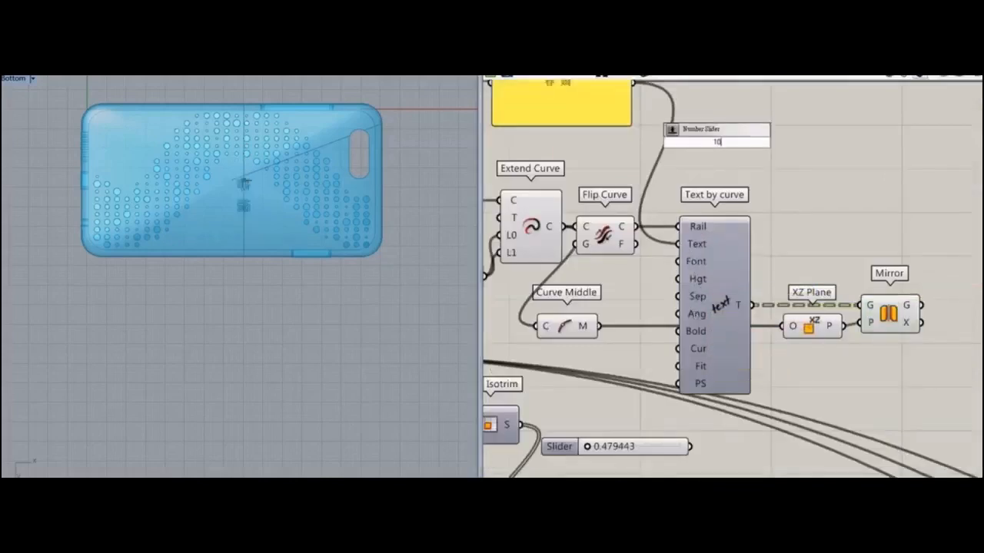
pyautogui.press('Return')
pyautogui.moveTo(784, 142); pyautogui.dragTo(678, 279)
# - Enlarge the text by setting the Height slider to 9.943
pyautogui.moveTo(618, 324); pyautogui.dragTo(847, 329, button='right')
pyautogui.moveTo(558, 283); pyautogui.dragTo(560, 283)
pyautogui.moveTo(728, 282); pyautogui.dragTo(724, 283, button='right')
pyautogui.scroll(1, 723, 243)
pyautogui.moveTo(799, 199); pyautogui.dragTo(667, 240, button='right')
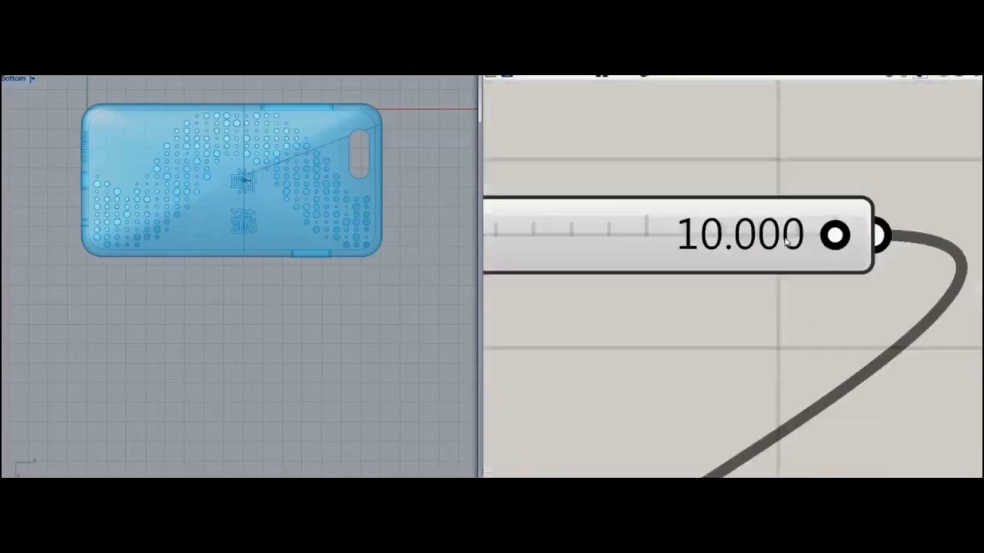
pyautogui.click(821, 239)
pyautogui.moveTo(816, 243); pyautogui.dragTo(790, 242)
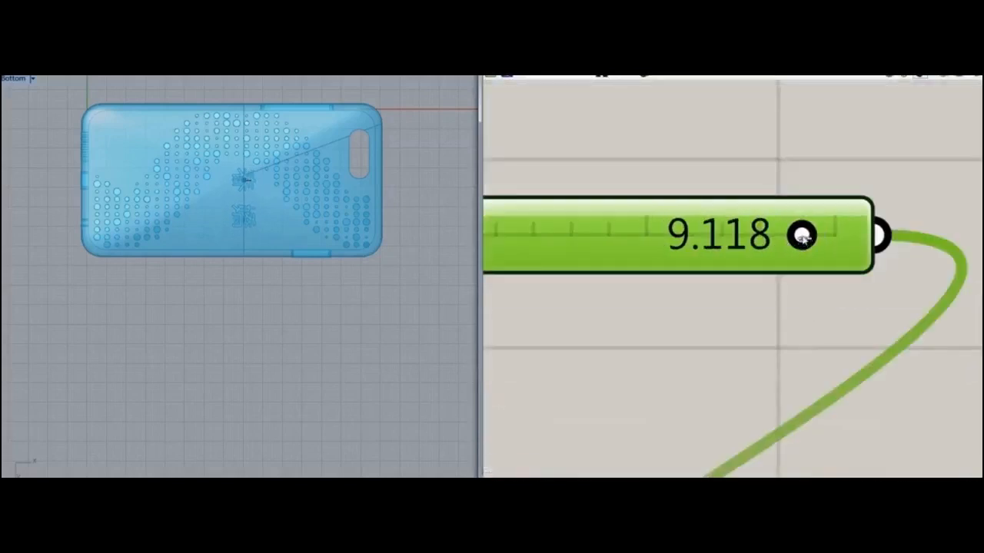
pyautogui.scroll(-3, 720, 374)
# - Connect a slider with a maximum of 1 to Text by curve's Sep input and set it to 0.468
pyautogui.moveTo(720, 375); pyautogui.dragTo(852, 101, button='right')
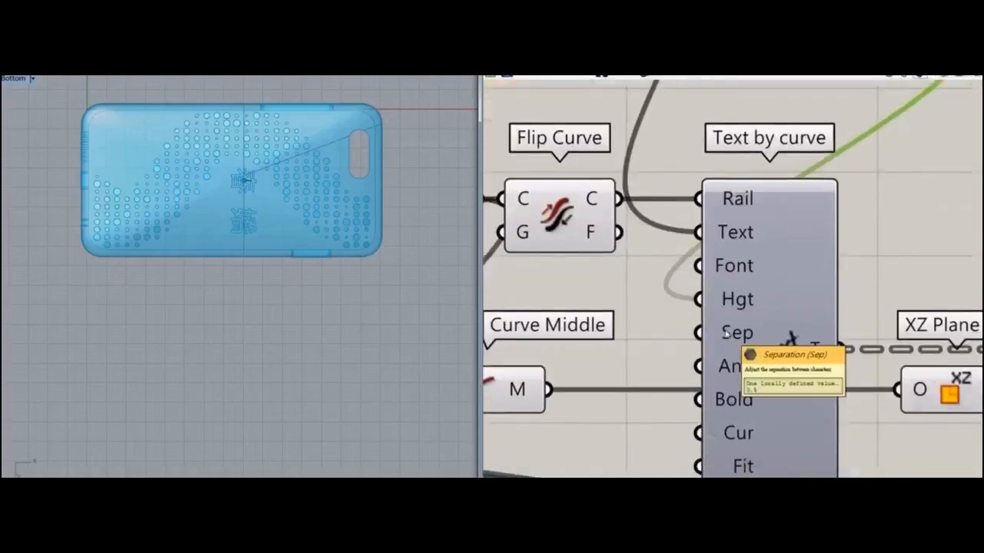
pyautogui.doubleClick(577, 285)
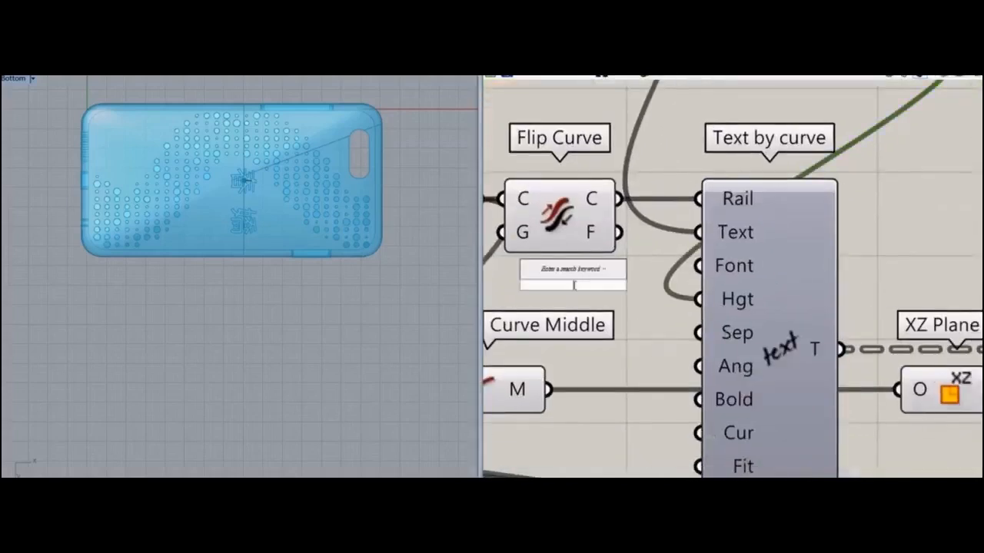
pyautogui.write('1')
pyautogui.press('Return')
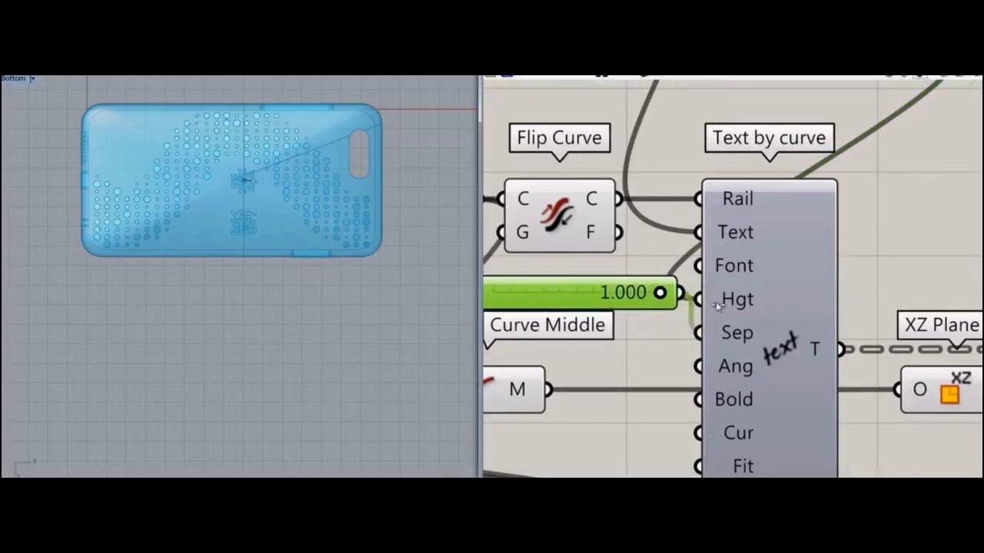
pyautogui.scroll(-3, 684, 340)
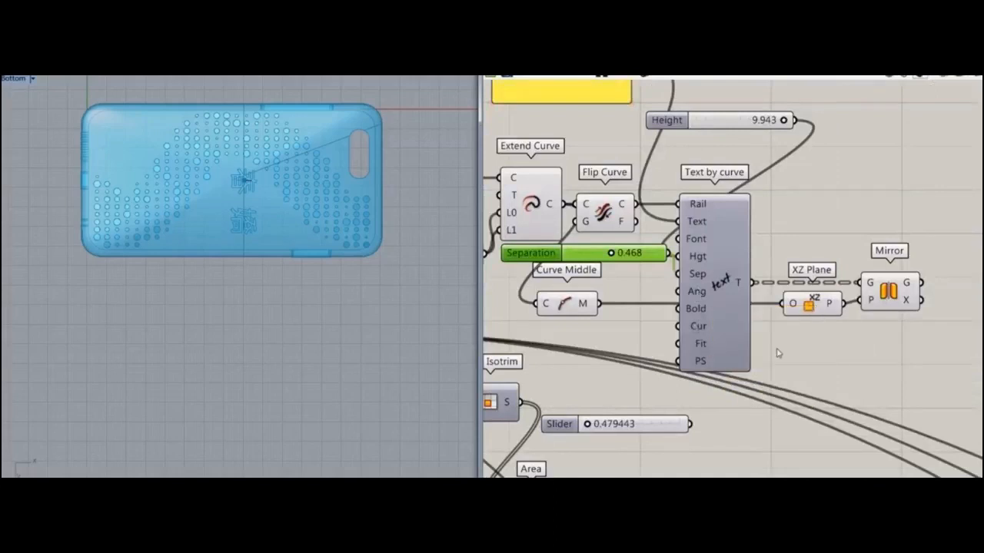
# - Connect a new panel to Mirror's G output and flatten that output
pyautogui.moveTo(322, 293); pyautogui.dragTo(272, 300, button='right')
pyautogui.click(895, 307)
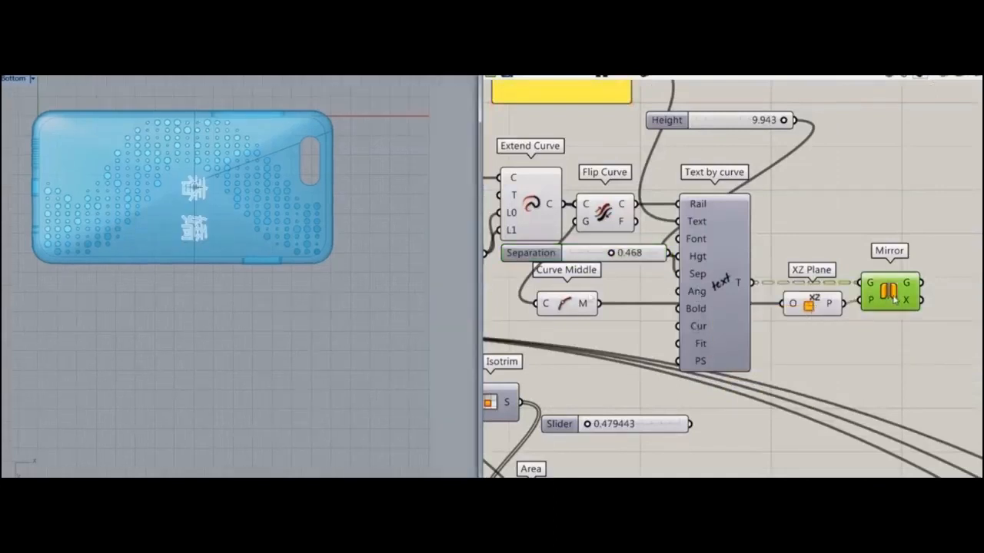
pyautogui.moveTo(914, 341); pyautogui.dragTo(765, 344, button='right')
pyautogui.click(798, 176)
pyautogui.moveTo(771, 285); pyautogui.dragTo(784, 227)
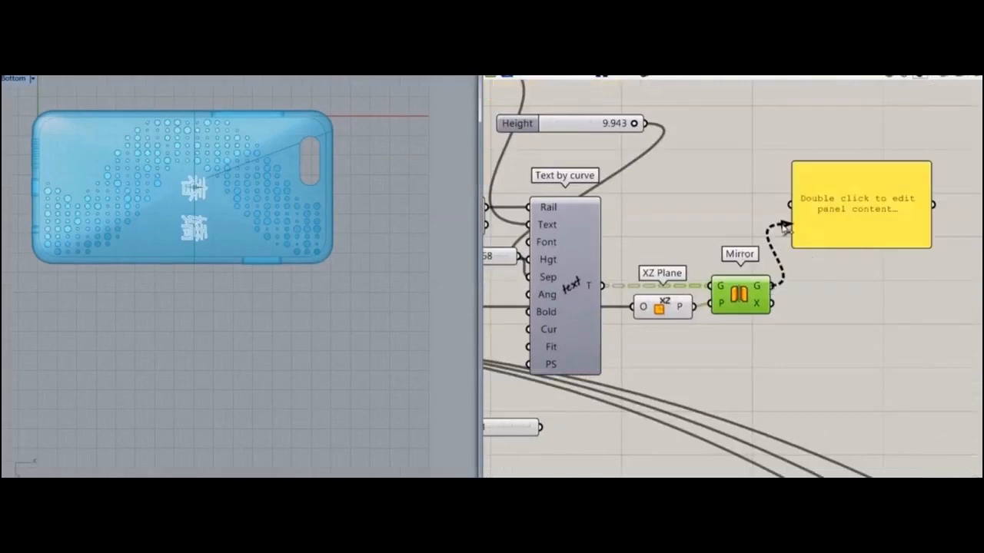
pyautogui.moveTo(779, 274); pyautogui.dragTo(773, 285)
pyautogui.rightClick(772, 286)
pyautogui.click(784, 331)
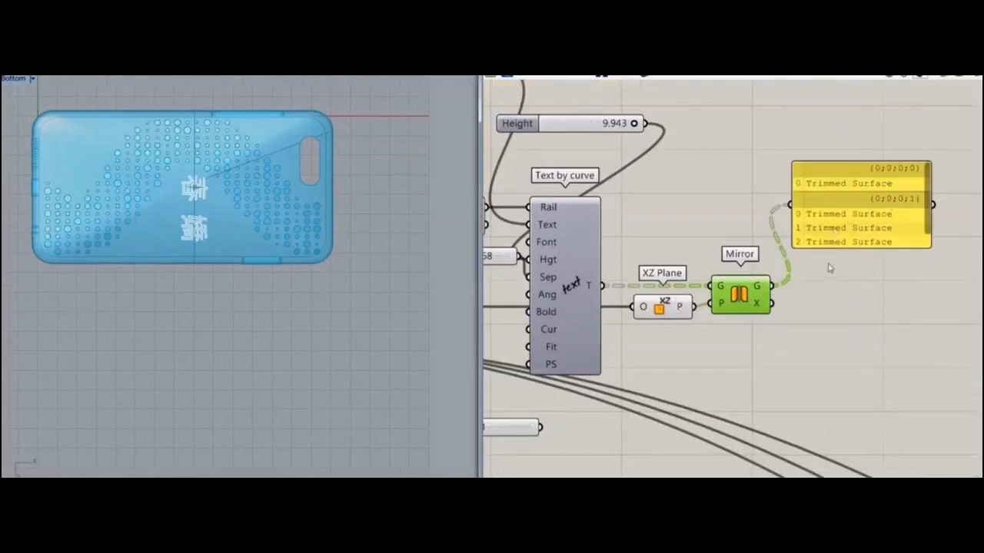
pyautogui.click(750, 304)
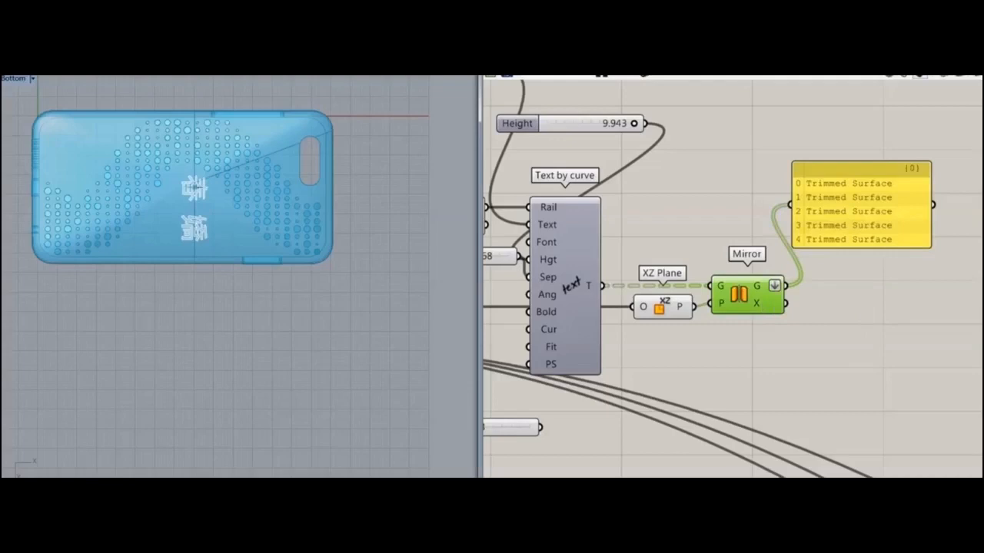
# - Switch the viewport from Bottom to Perspective and examine how the mirrored text sits relative to the case surface
pyautogui.doubleClick(17, 78)
pyautogui.doubleClick(278, 80)
pyautogui.moveTo(300, 248); pyautogui.dragTo(303, 202, button='right')
pyautogui.scroll(5, 301, 270)
pyautogui.moveTo(303, 275); pyautogui.dragTo(321, 216, button='right')
pyautogui.moveTo(800, 303); pyautogui.dragTo(692, 288, button='right')
pyautogui.scroll(3, 692, 289)
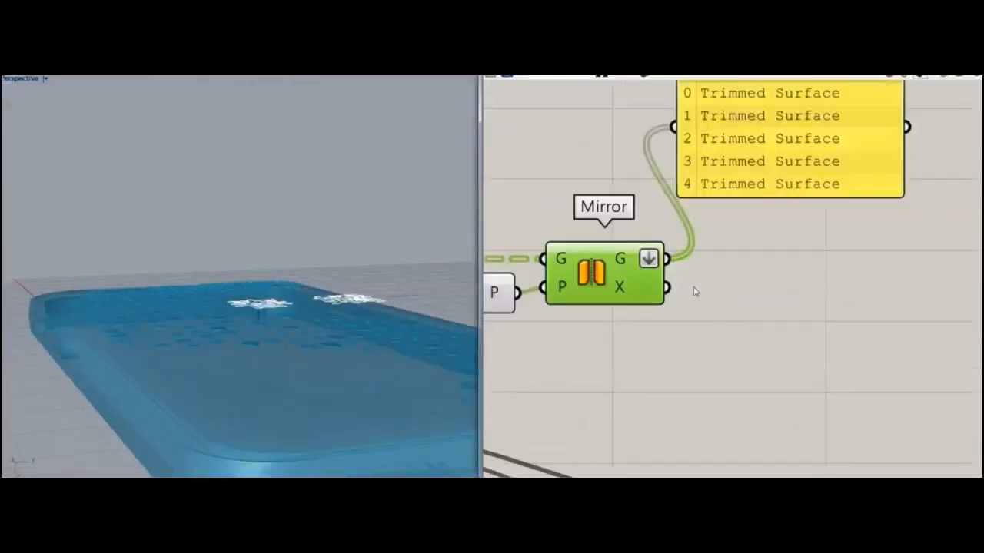
pyautogui.scroll(3, 294, 325)
pyautogui.moveTo(294, 325); pyautogui.dragTo(326, 333, button='right')
pyautogui.moveTo(261, 361); pyautogui.dragTo(215, 327, button='right')
# - Add a Surface Offset Solid component beside Mirror and set its B input to True
pyautogui.doubleClick(771, 293)
pyautogui.write('off')
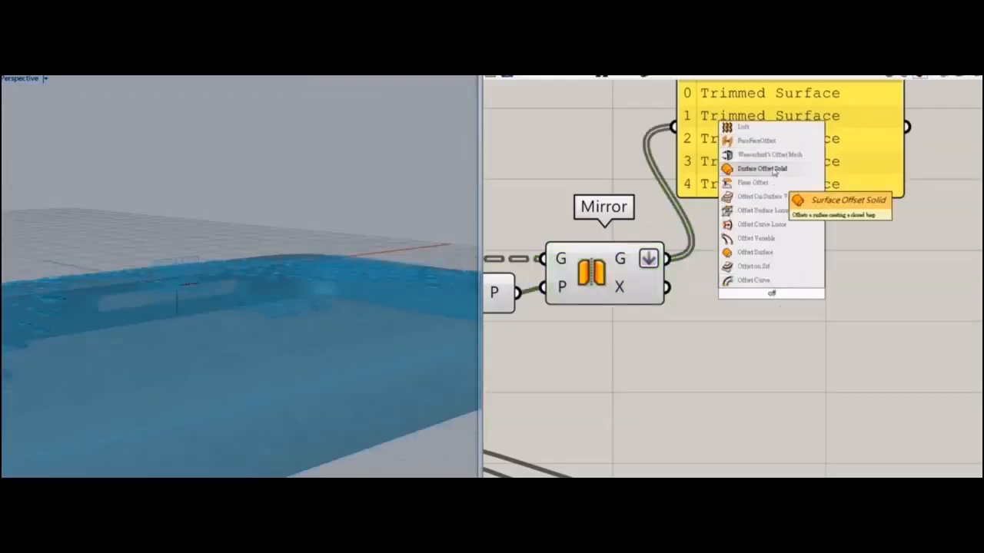
pyautogui.click(769, 169)
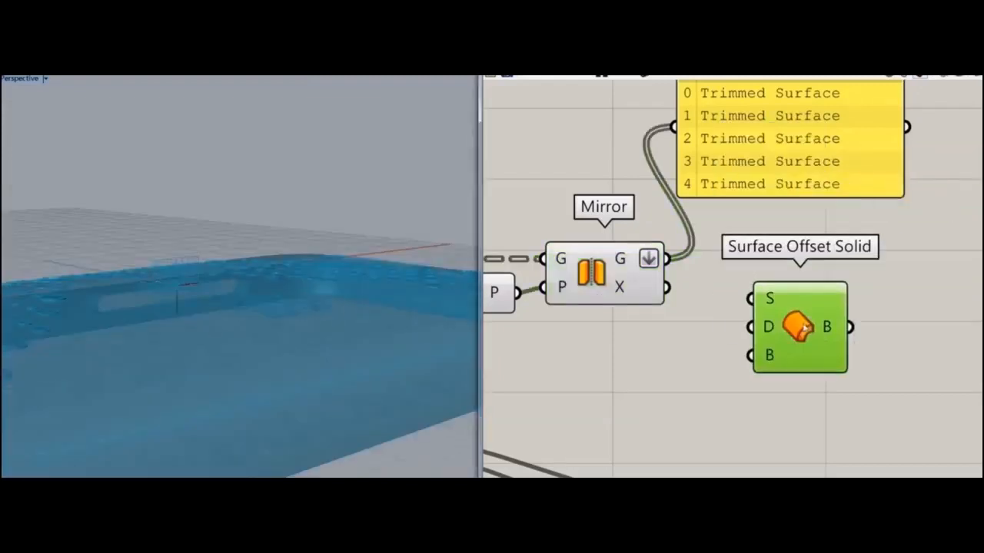
pyautogui.rightClick(770, 363)
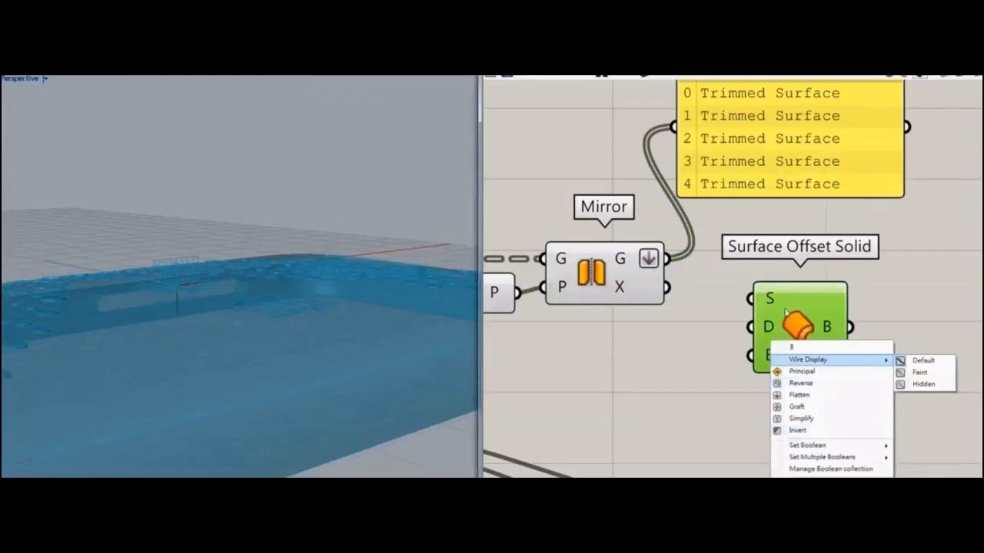
pyautogui.moveTo(843, 442)
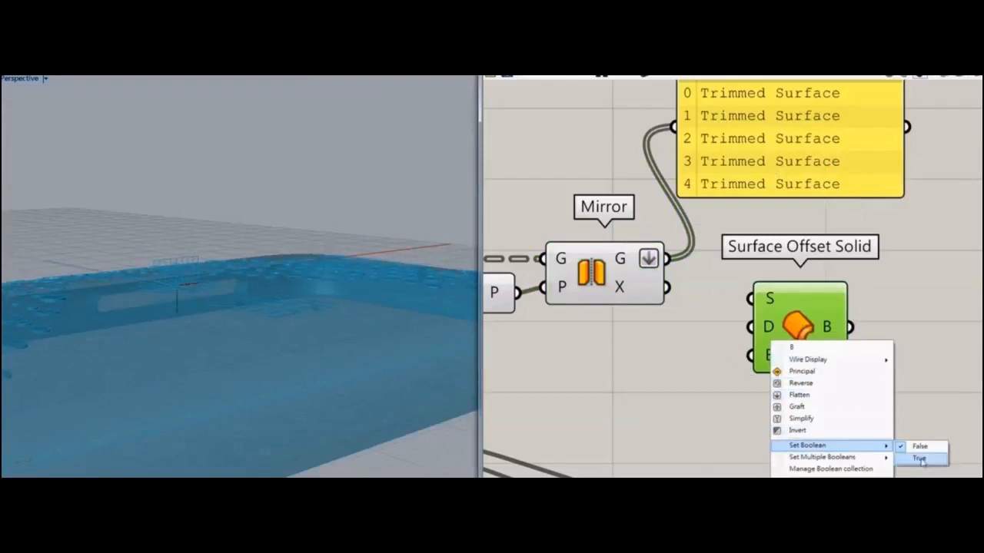
pyautogui.click(626, 281)
# - Move Surface Offset Solid farther away from Mirror and select Mirror to highlight the mirrored text
pyautogui.moveTo(789, 256); pyautogui.dragTo(749, 336, button='right')
pyautogui.scroll(-2, 749, 336)
pyautogui.moveTo(757, 389); pyautogui.dragTo(959, 413)
pyautogui.click(738, 266)
pyautogui.click(599, 347)
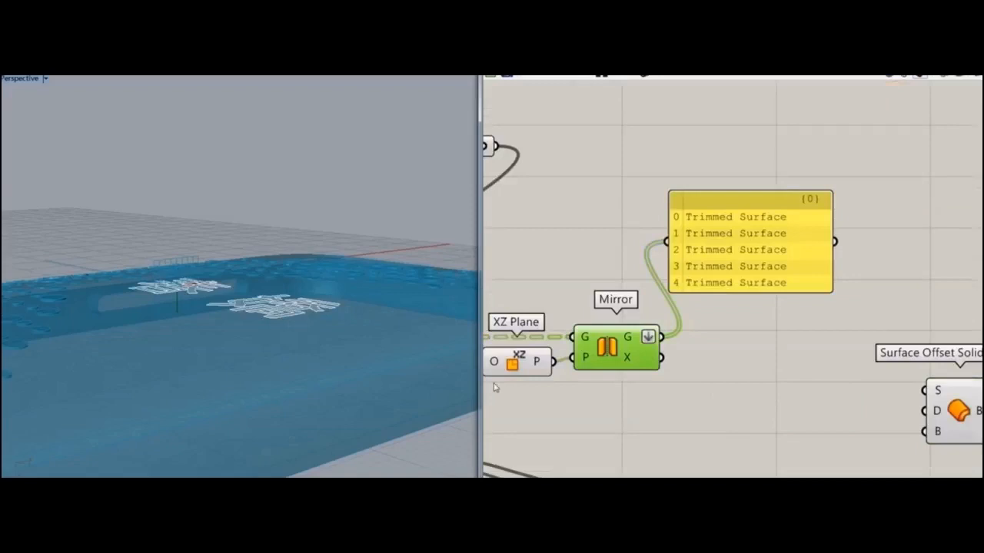
# - Add a List Item component fed by Mirror's flattened G output, and move it and the data panel up above Mirror
pyautogui.moveTo(254, 292); pyautogui.dragTo(176, 362, button='right')
pyautogui.moveTo(781, 292); pyautogui.dragTo(710, 312)
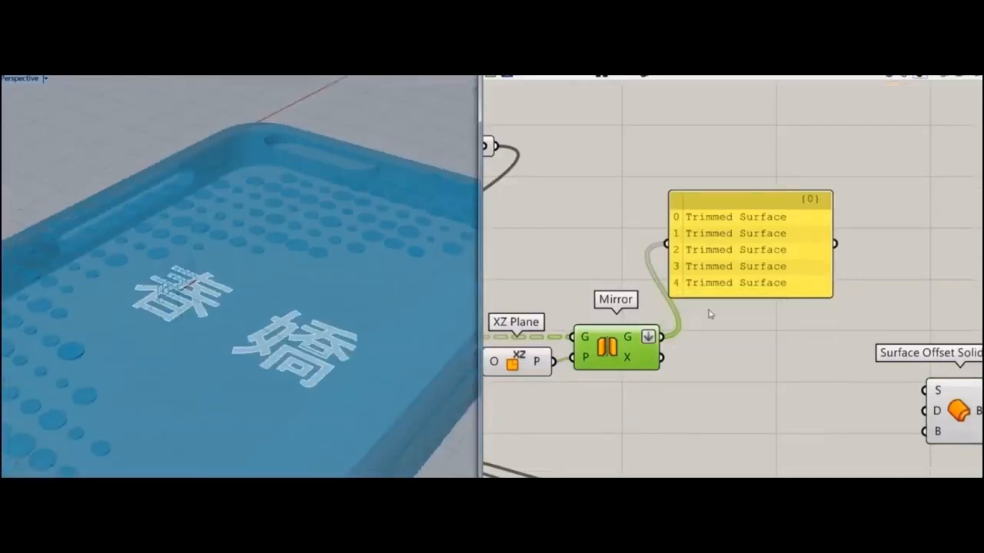
pyautogui.doubleClick(785, 411)
pyautogui.write('list')
pyautogui.click(771, 386)
pyautogui.moveTo(661, 337); pyautogui.dragTo(773, 362)
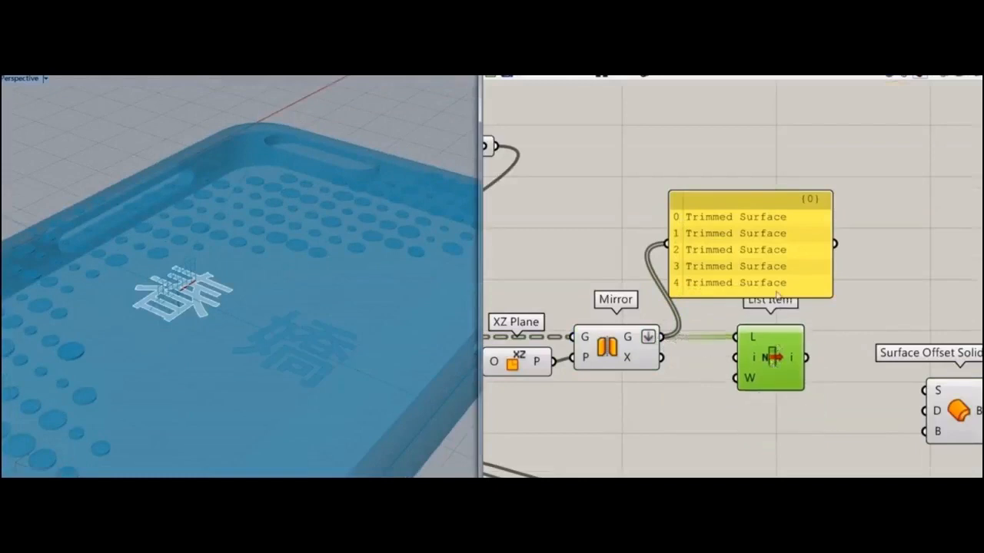
pyautogui.moveTo(776, 290); pyautogui.dragTo(766, 146)
pyautogui.moveTo(773, 358); pyautogui.dragTo(793, 199)
# - Add a Cull Index component on Mirror's G output with index value 0 and arrange it beneath List Item
pyautogui.doubleClick(750, 404)
pyautogui.write('cull')
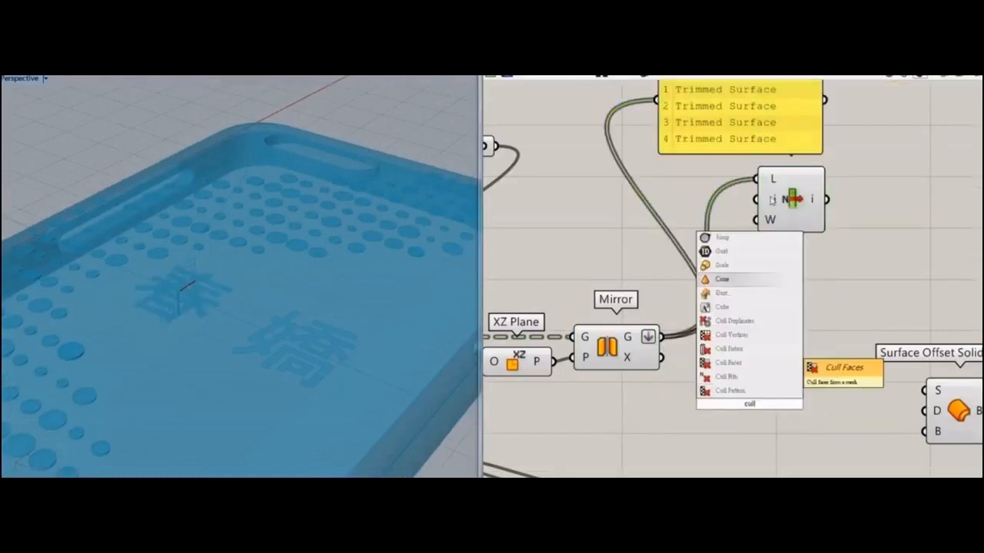
pyautogui.click(751, 354)
pyautogui.doubleClick(617, 428)
pyautogui.write('0')
pyautogui.press('Return')
pyautogui.moveTo(713, 403); pyautogui.dragTo(647, 393)
pyautogui.moveTo(761, 419); pyautogui.dragTo(782, 412)
pyautogui.moveTo(800, 209); pyautogui.dragTo(776, 285)
# - Reposition Surface Offset Solid beside List Item and feed its D input from a Distance slider set to 0.35
pyautogui.moveTo(823, 314); pyautogui.dragTo(730, 293, button='right')
pyautogui.moveTo(886, 388); pyautogui.dragTo(906, 333)
pyautogui.click(683, 253)
pyautogui.moveTo(165, 362); pyautogui.dragTo(169, 316, button='right')
pyautogui.moveTo(792, 361); pyautogui.dragTo(694, 355, button='right')
pyautogui.moveTo(805, 345); pyautogui.dragTo(828, 299)
pyautogui.doubleClick(788, 283)
pyautogui.write('0.35')
pyautogui.press('Return')
pyautogui.moveTo(753, 291); pyautogui.dragTo(706, 287)
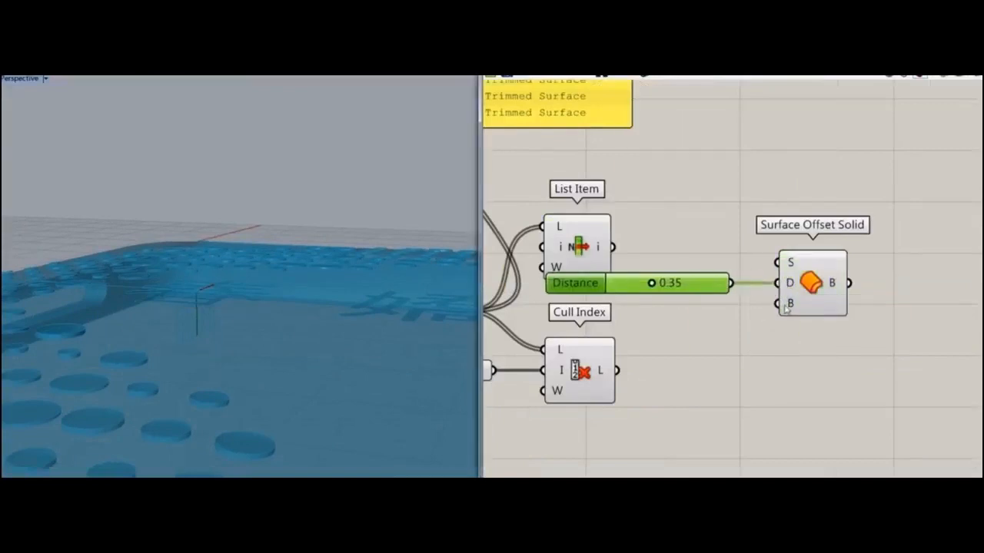
# - Set the boolean on Surface Offset Solid's B input, feed List Item's output into S, and adjust the component and slider placement
pyautogui.rightClick(786, 303)
pyautogui.moveTo(826, 408)
pyautogui.click(933, 421)
pyautogui.click(782, 322)
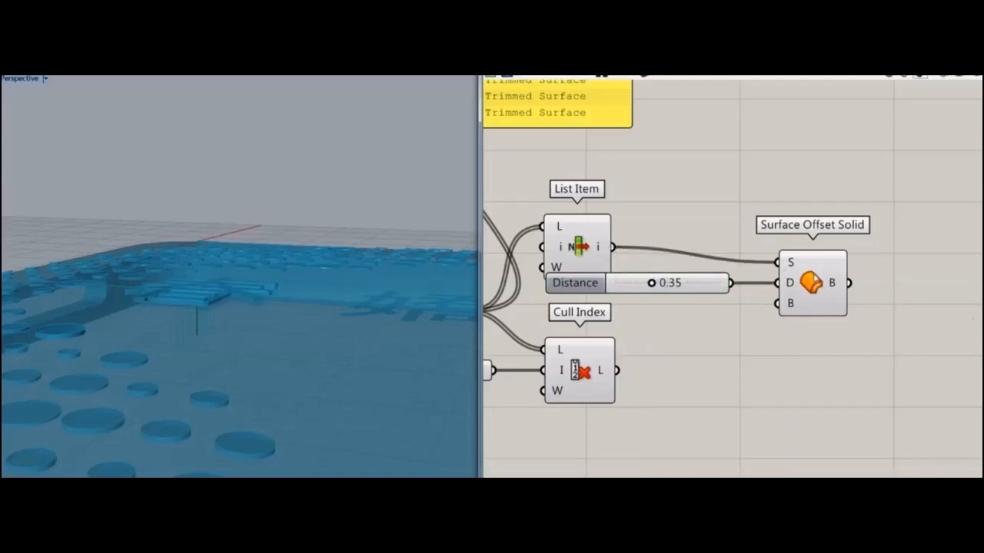
pyautogui.moveTo(814, 283); pyautogui.dragTo(800, 266)
pyautogui.moveTo(701, 287); pyautogui.dragTo(712, 271)
# - Duplicate Surface Offset Solid below the original, with Cull Index's output feeding S and the 0.35 Distance slider feeding D
pyautogui.click(790, 276)
pyautogui.hotkey('ctrl', 'c')
pyautogui.hotkey('ctrl', 'v')
pyautogui.scroll(2, 765, 412)
pyautogui.moveTo(807, 289); pyautogui.dragTo(839, 389)
pyautogui.scroll(-4, 839, 389)
# - Add a Merge component and connect the outputs of both Surface Offset Solid components to D1 and D2
pyautogui.moveTo(907, 308); pyautogui.dragTo(714, 294, button='right')
pyautogui.doubleClick(775, 304)
pyautogui.write('me')
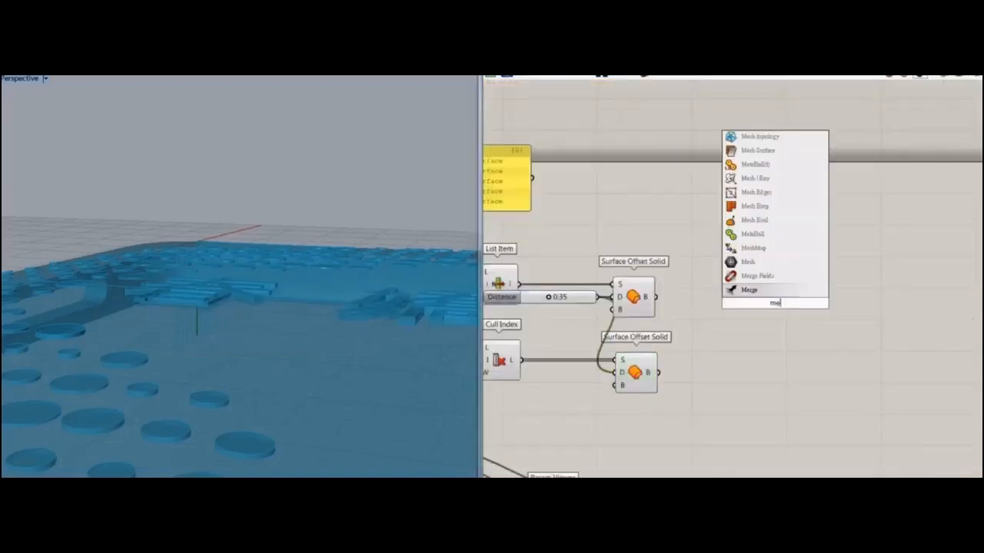
pyautogui.press('Return')
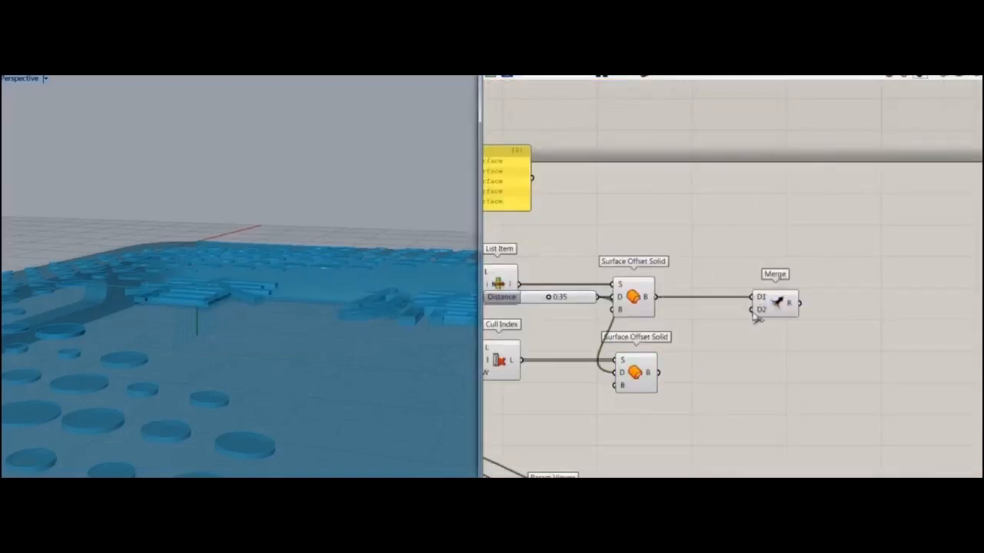
# - Move Merge across the canvas to just beyond the Extrude component
pyautogui.scroll(-4, 768, 366)
pyautogui.moveTo(768, 367); pyautogui.dragTo(668, 345, button='right')
pyautogui.moveTo(650, 310); pyautogui.dragTo(942, 400)
pyautogui.scroll(-6, 942, 400)
pyautogui.moveTo(942, 399); pyautogui.dragTo(692, 314, button='right')
pyautogui.scroll(3, 702, 315)
pyautogui.moveTo(679, 307); pyautogui.dragTo(932, 394)
pyautogui.moveTo(938, 413); pyautogui.dragTo(678, 336, button='right')
pyautogui.scroll(4, 679, 336)
pyautogui.scroll(2, 714, 419)
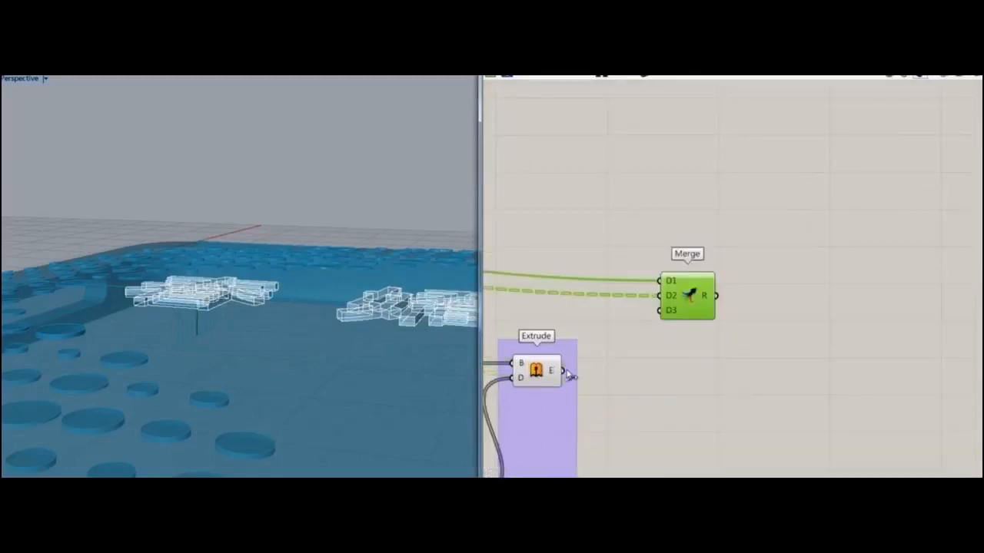